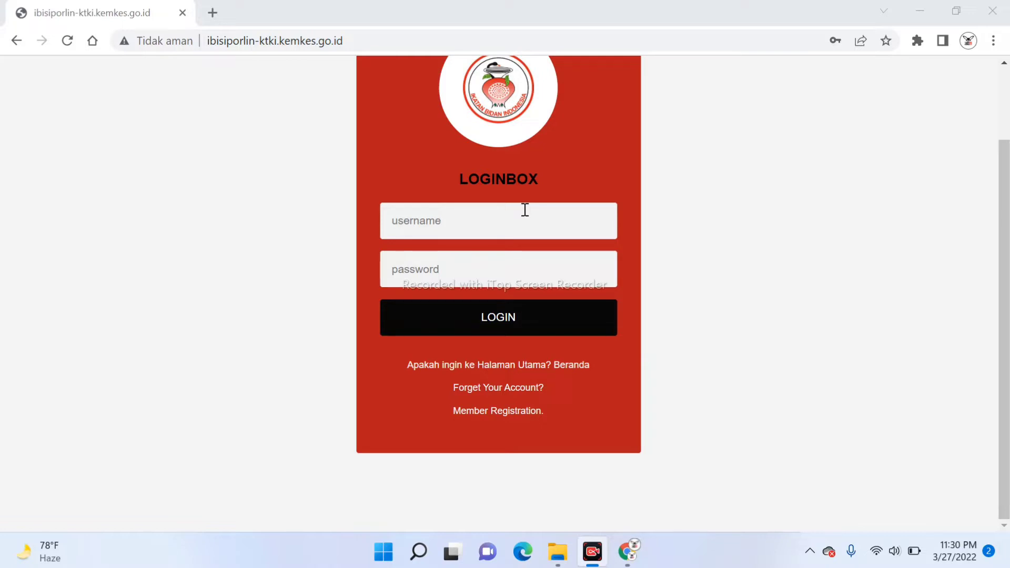
Log in to IBI P2KB Online using the browser's saved username and password
click(487, 220)
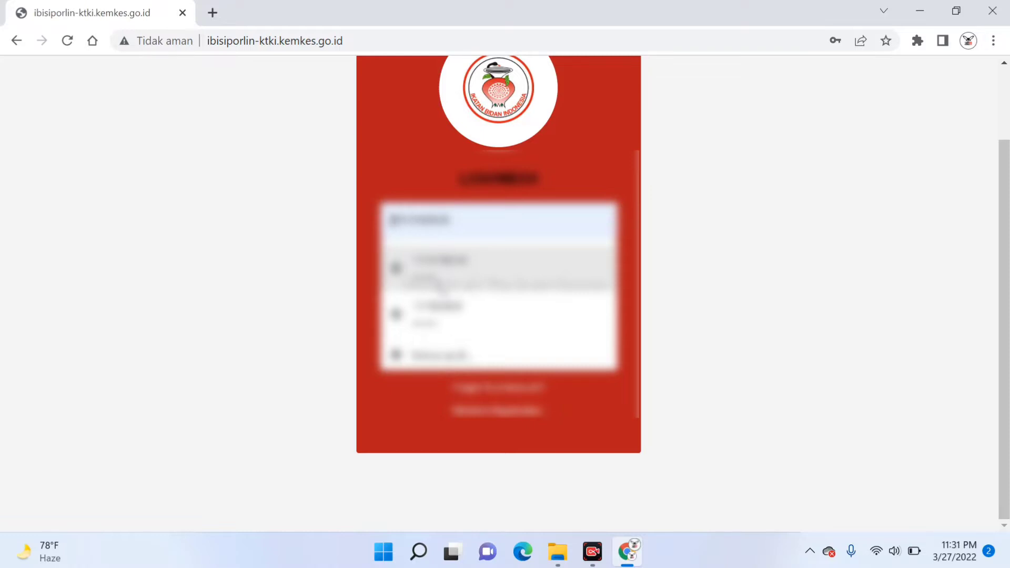
click(439, 283)
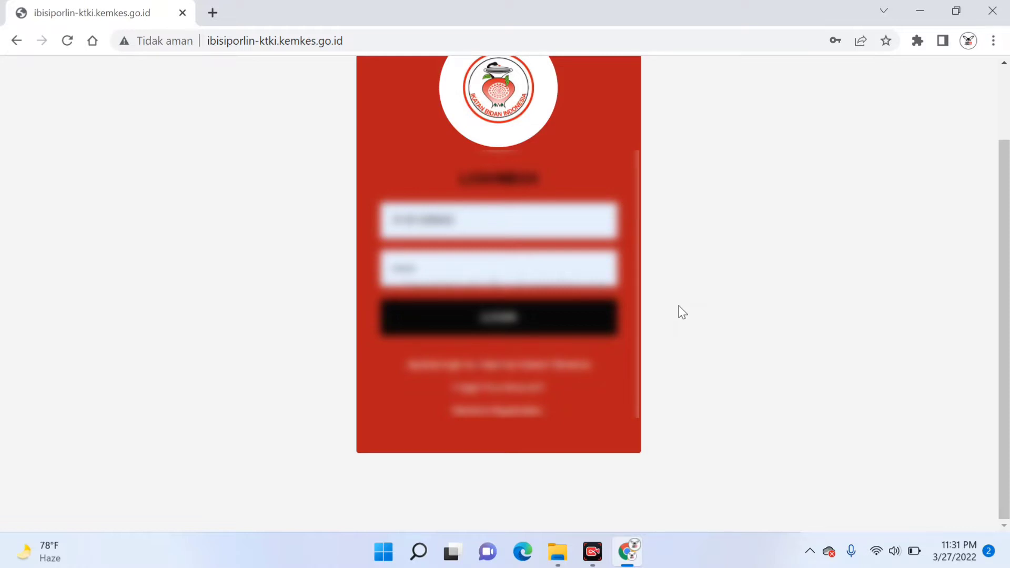
click(487, 325)
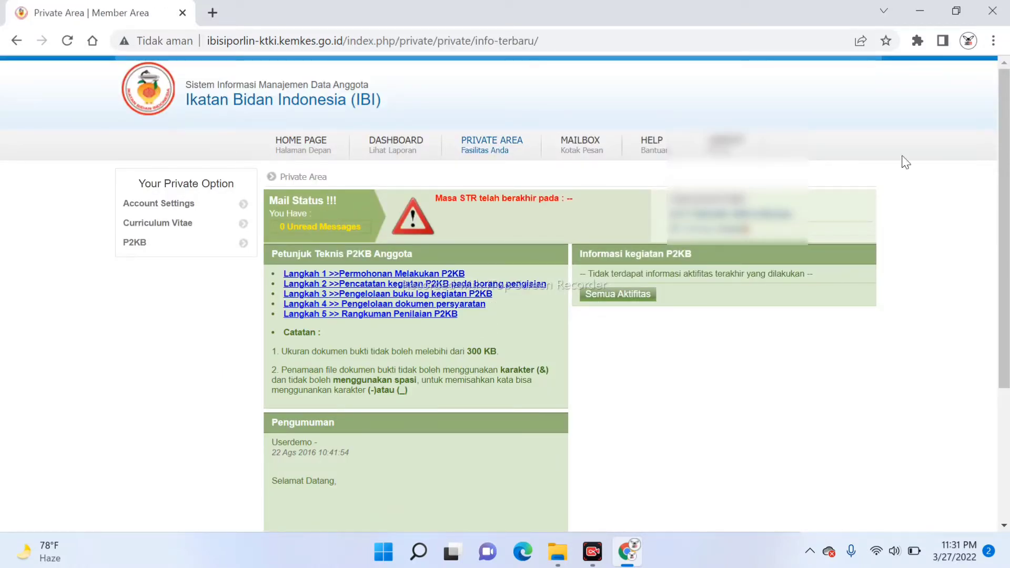
scroll(1007, 140, down, 2)
drag(1007, 141, 1009, 163)
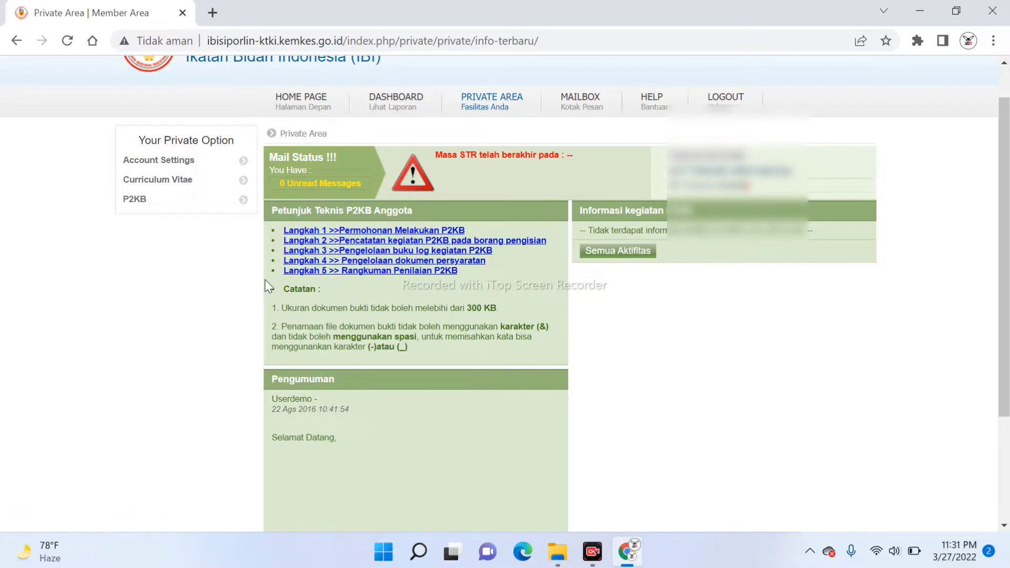
Expand the Curriculum Vitae and P2KB sections in the Your Private Option sidebar
click(148, 184)
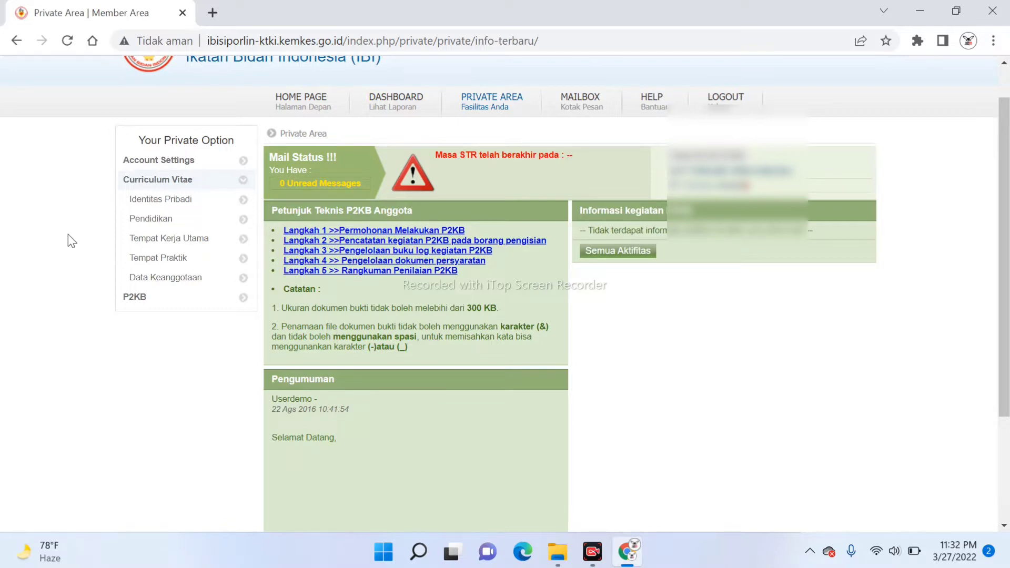
click(133, 302)
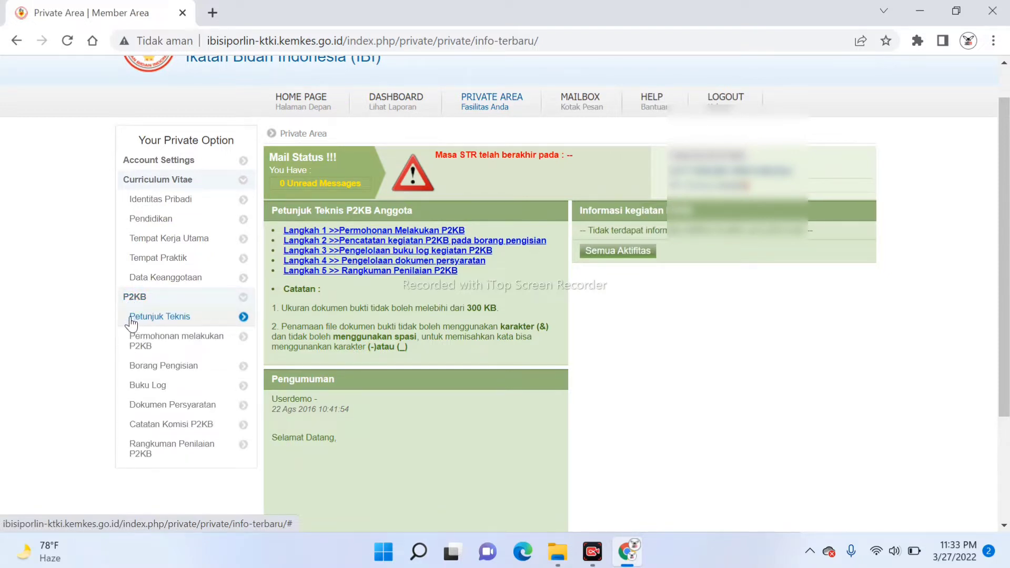
Open Petunjuk Teknis and read through the Langkah 1 to Langkah 5 guidance table
click(131, 318)
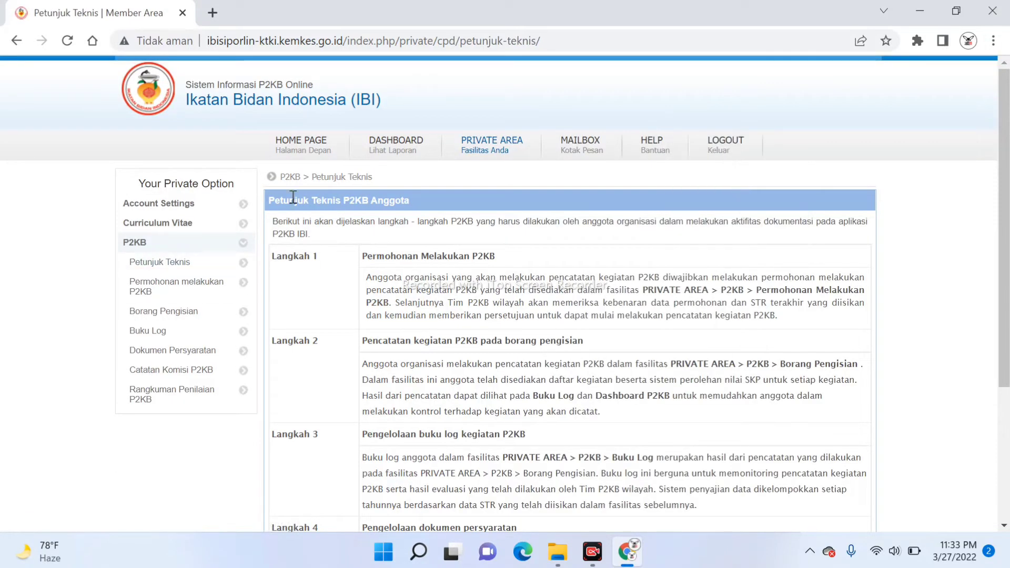
scroll(260, 203, down, 1)
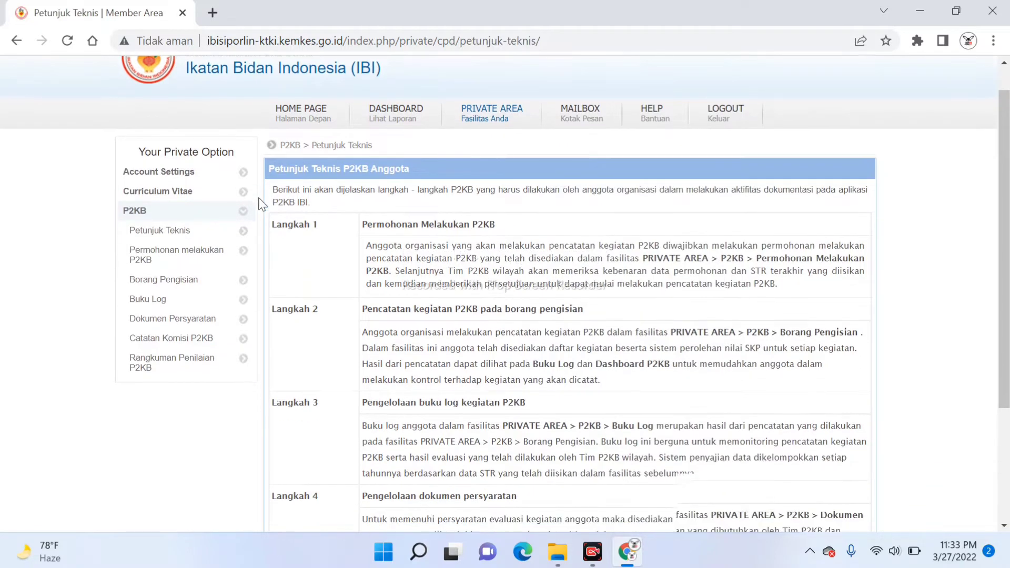
scroll(261, 204, down, 1)
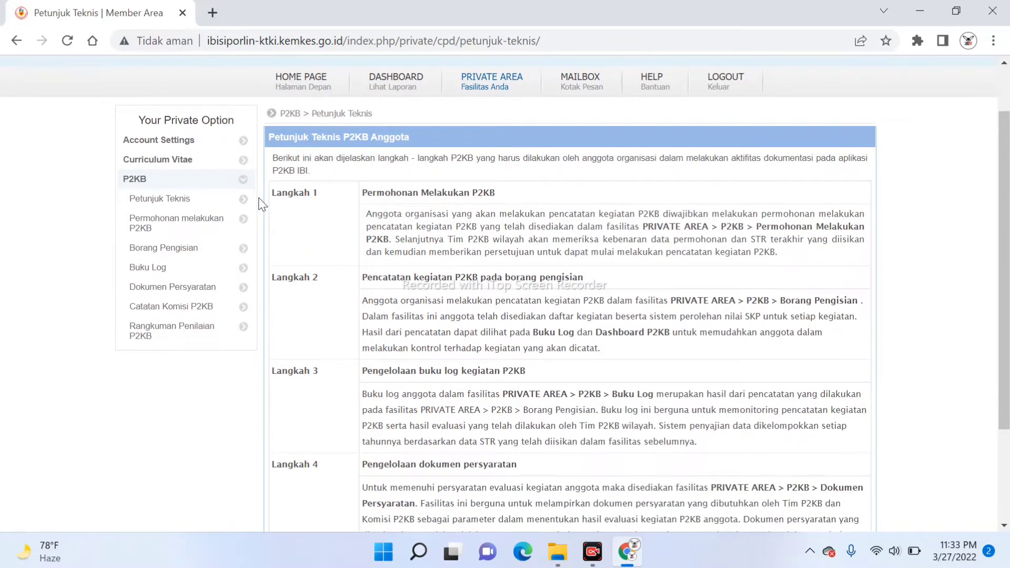
scroll(261, 204, up, 1)
scroll(261, 204, down, 1)
scroll(261, 204, down, 1)
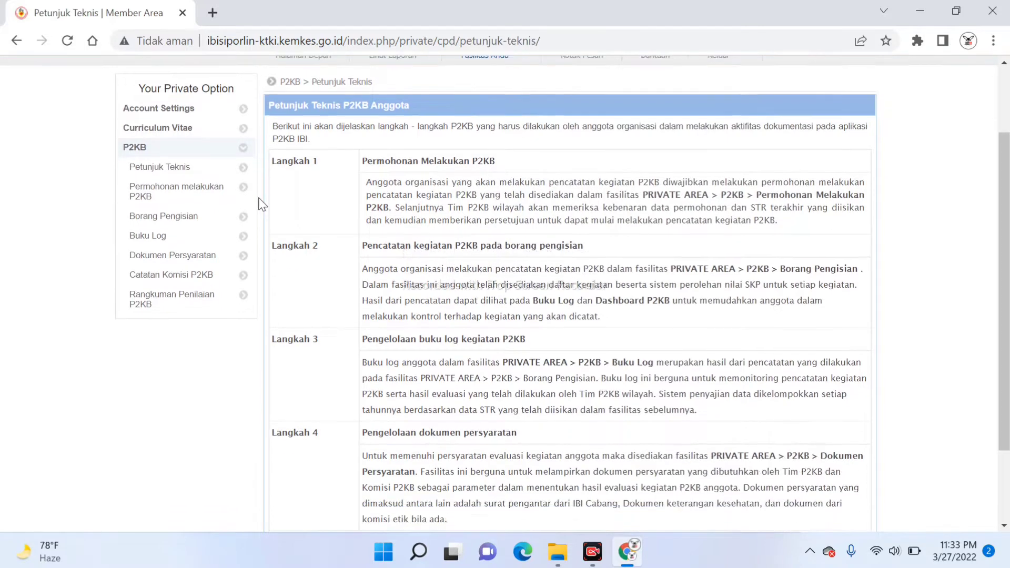
scroll(261, 204, down, 1)
scroll(261, 204, down, 2)
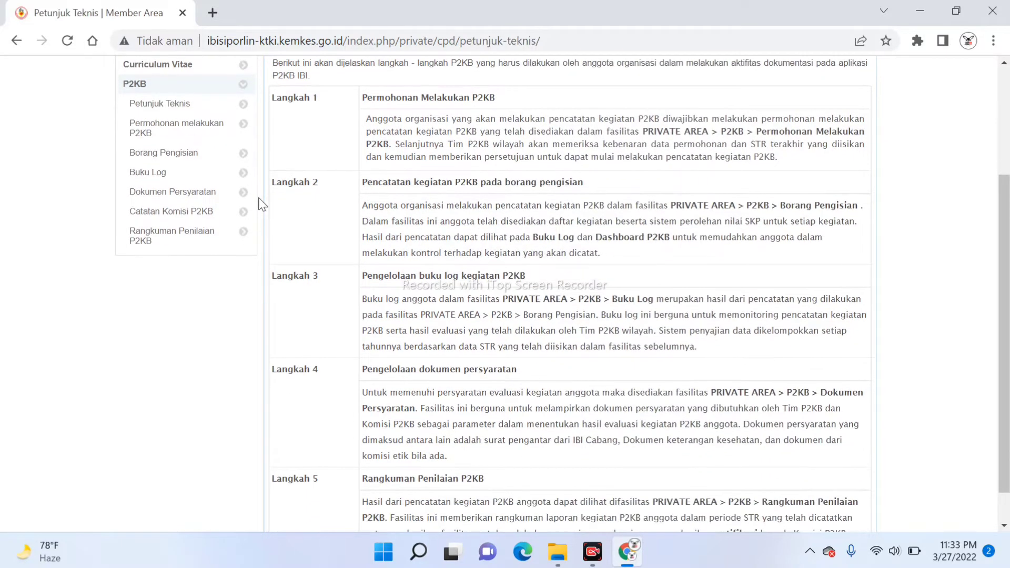
scroll(262, 204, up, 2)
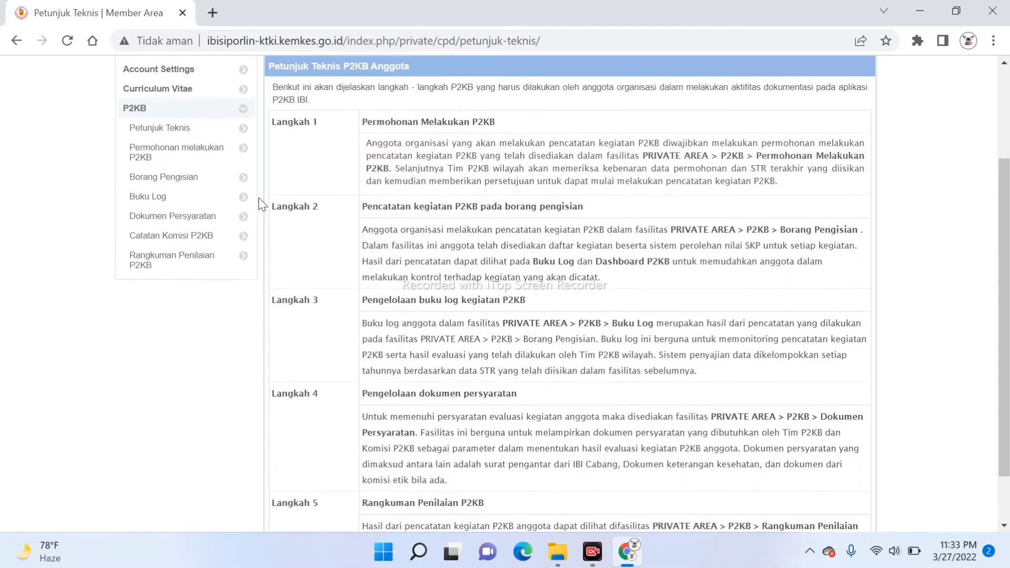
scroll(261, 204, down, 1)
scroll(361, 128, down, 1)
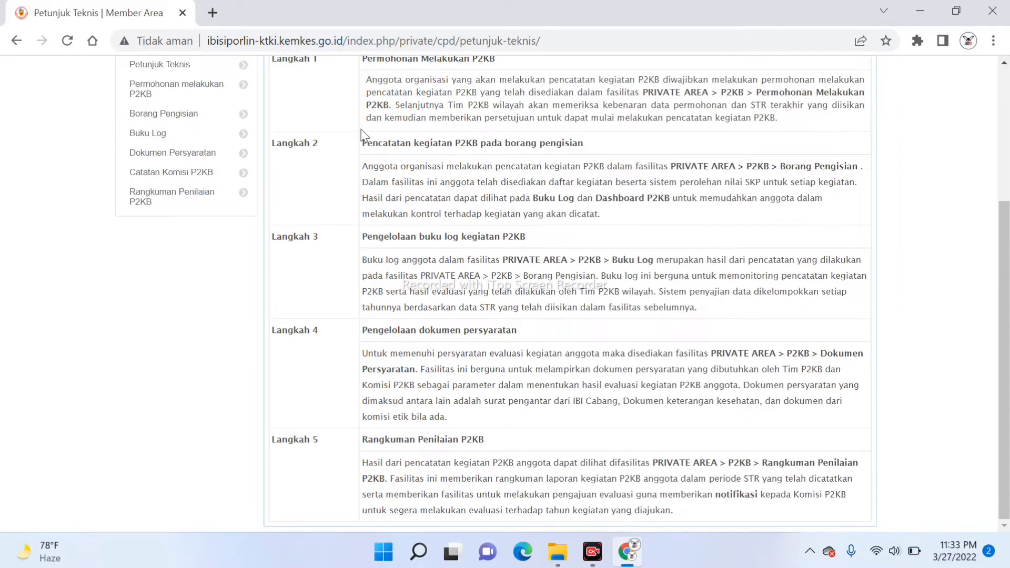
scroll(361, 129, up, 2)
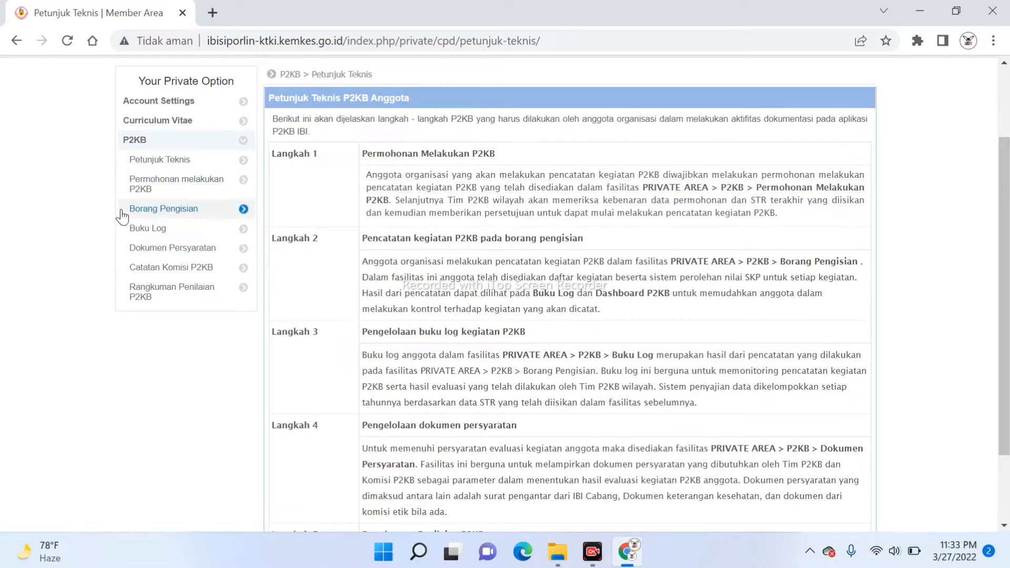
Open Borang Pengisian and review the 42 P2KB activities grouped by Ranah
click(140, 210)
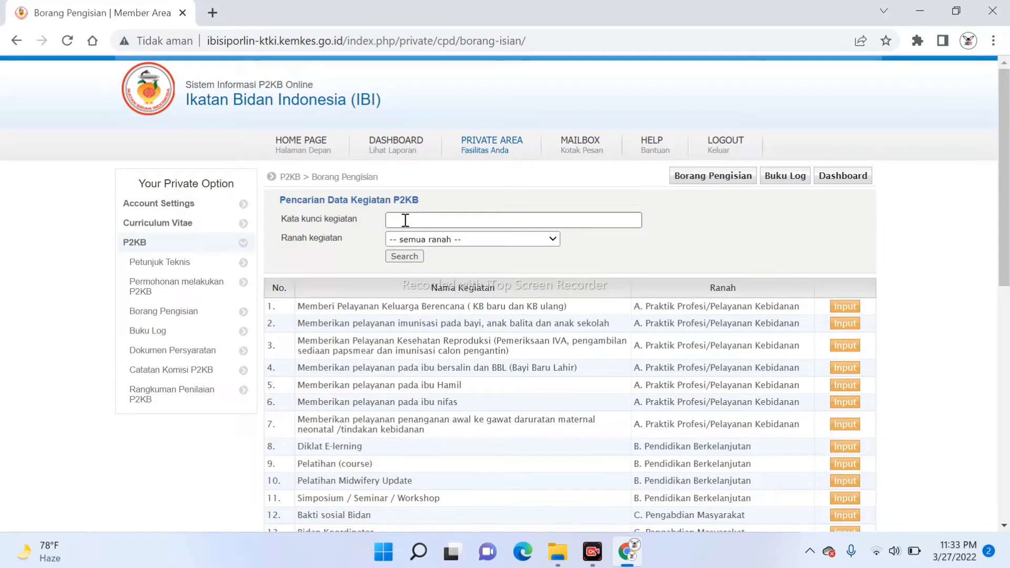
scroll(405, 220, down, 3)
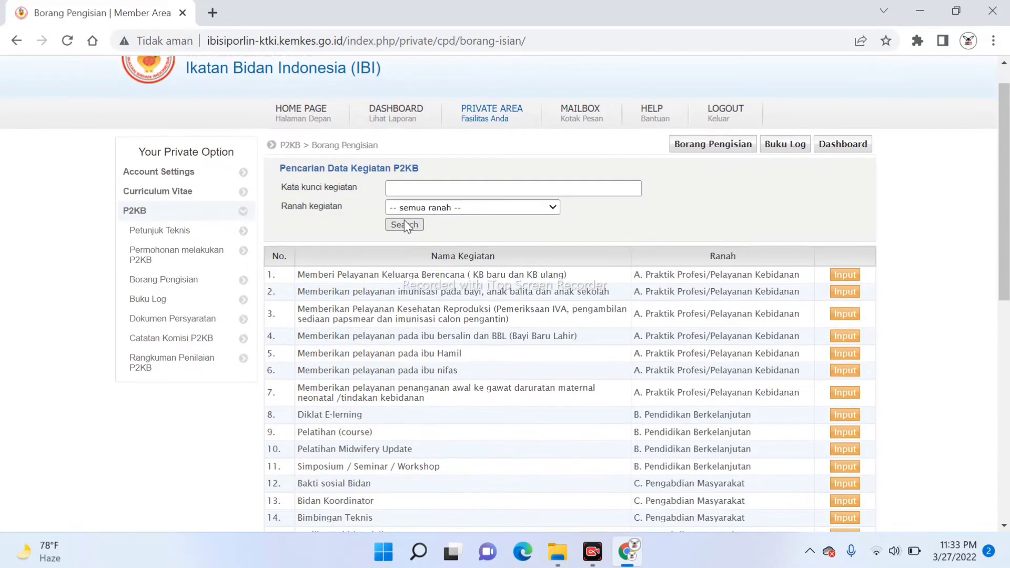
scroll(404, 220, down, 1)
scroll(404, 220, up, 1)
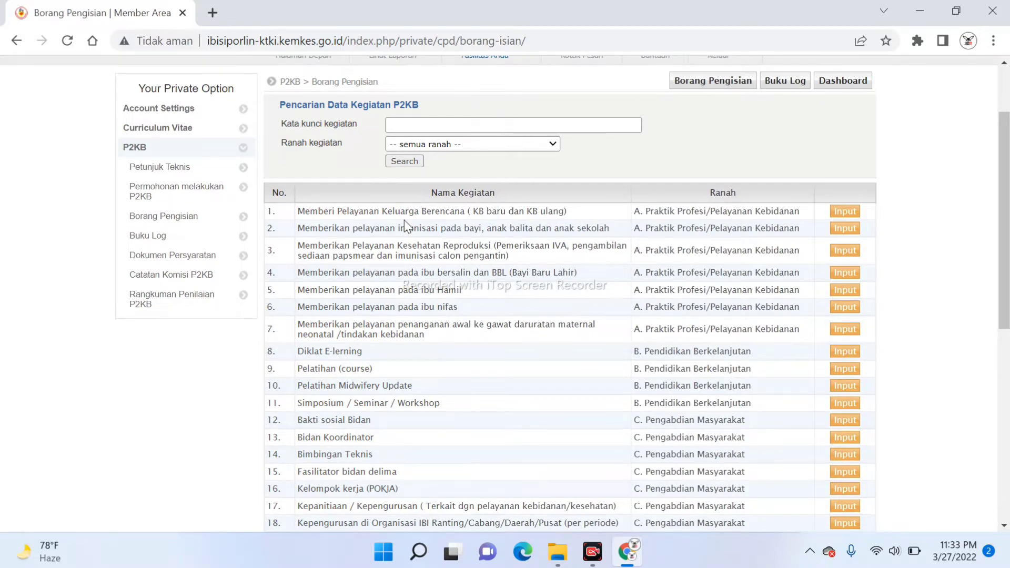
scroll(404, 220, down, 1)
scroll(404, 220, down, 3)
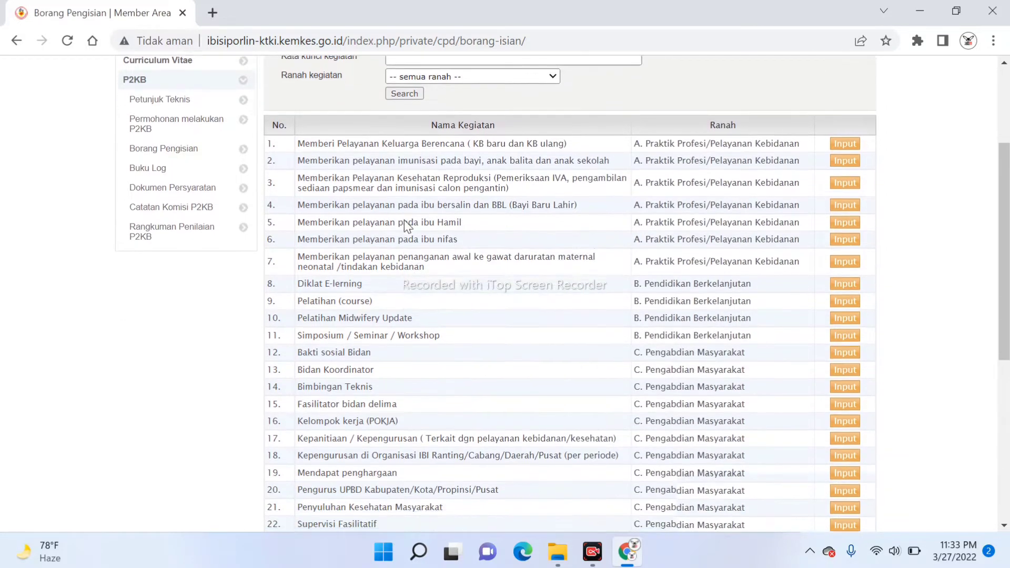
scroll(404, 221, down, 9)
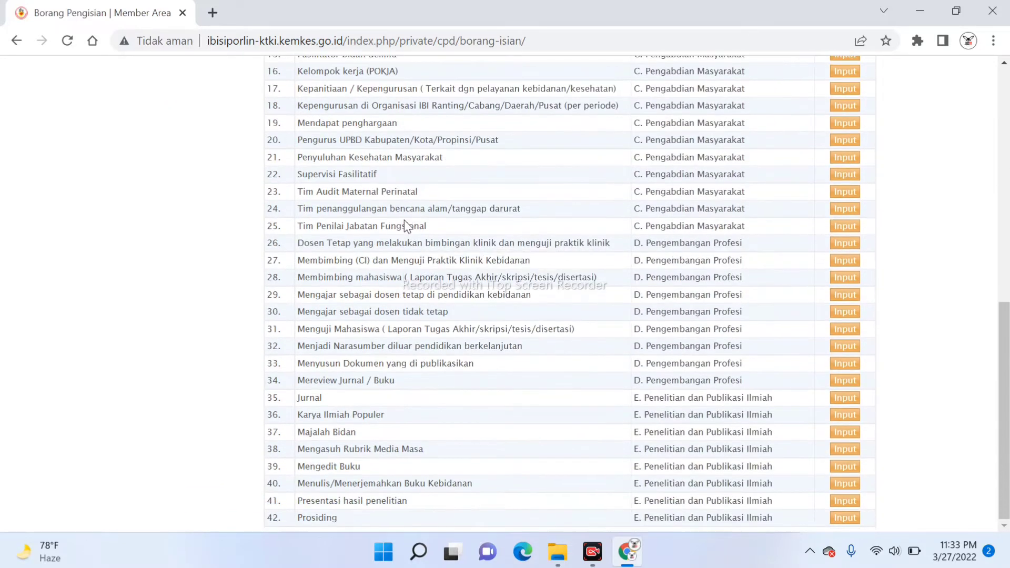
scroll(404, 223, up, 11)
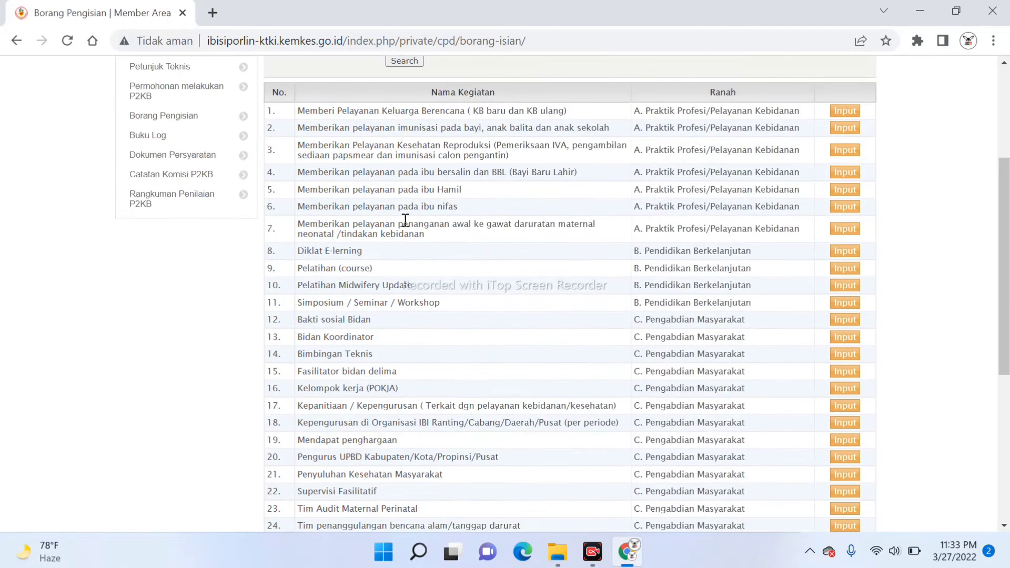
scroll(405, 220, up, 1)
scroll(405, 220, up, 1)
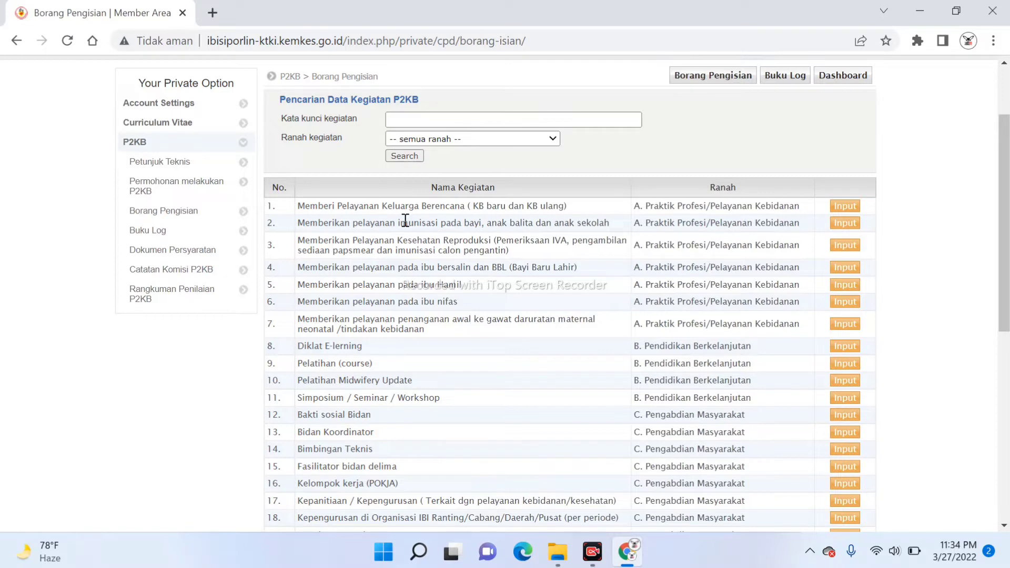
scroll(405, 220, up, 1)
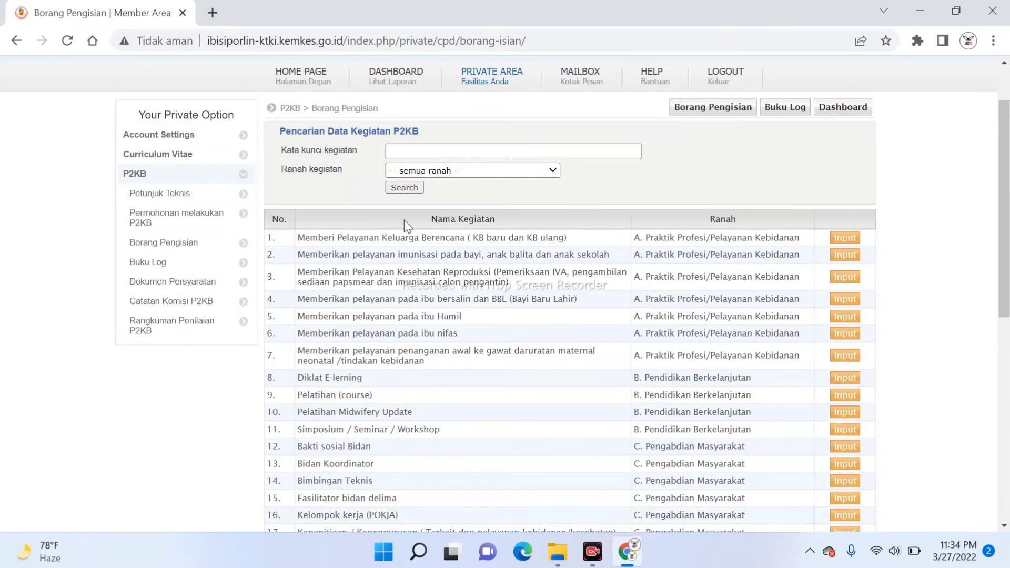
Choose A. Praktik Profesi/Pelayanan Kebidanan in the Ranah kegiatan dropdown
click(550, 176)
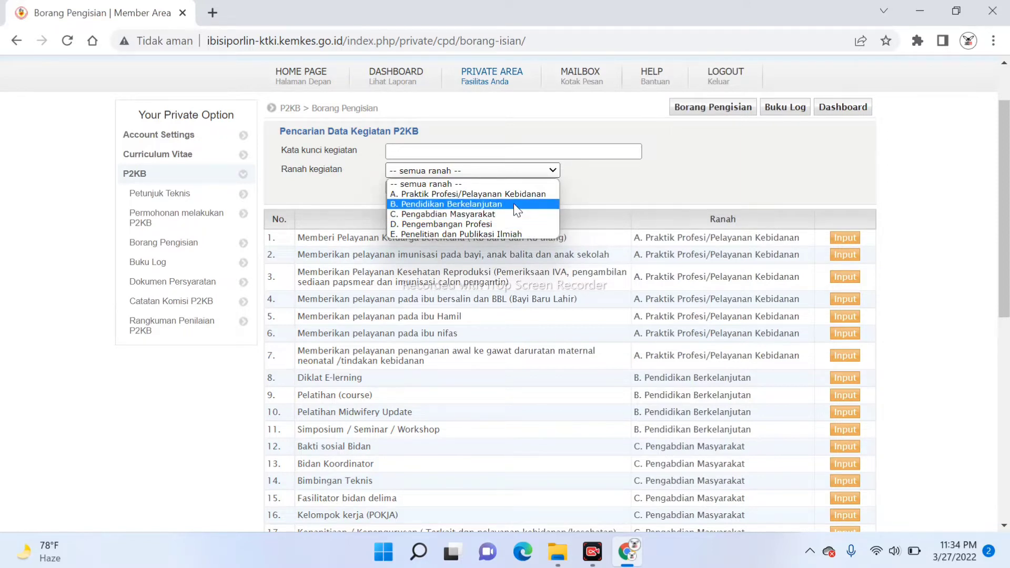
click(670, 181)
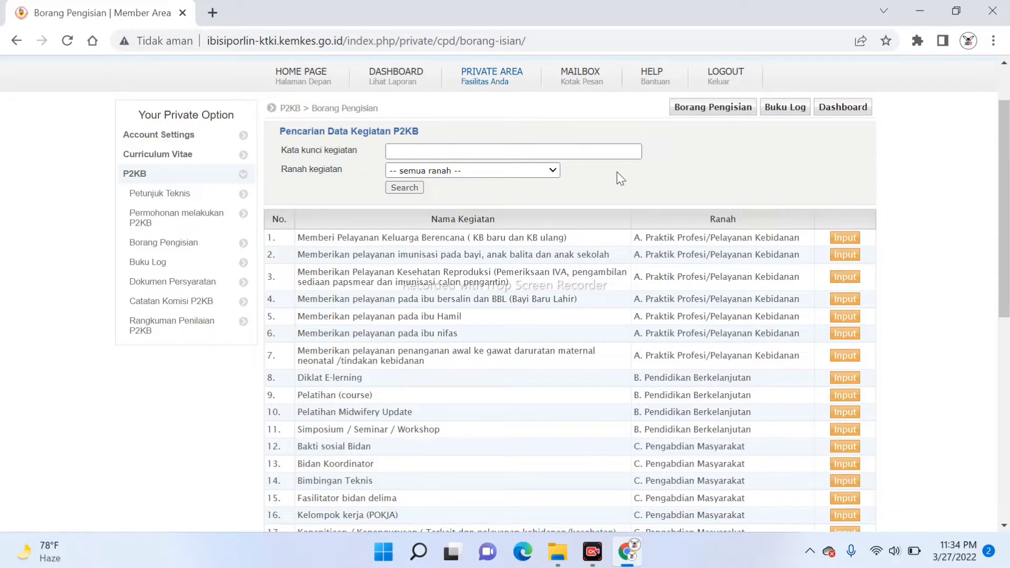
click(552, 171)
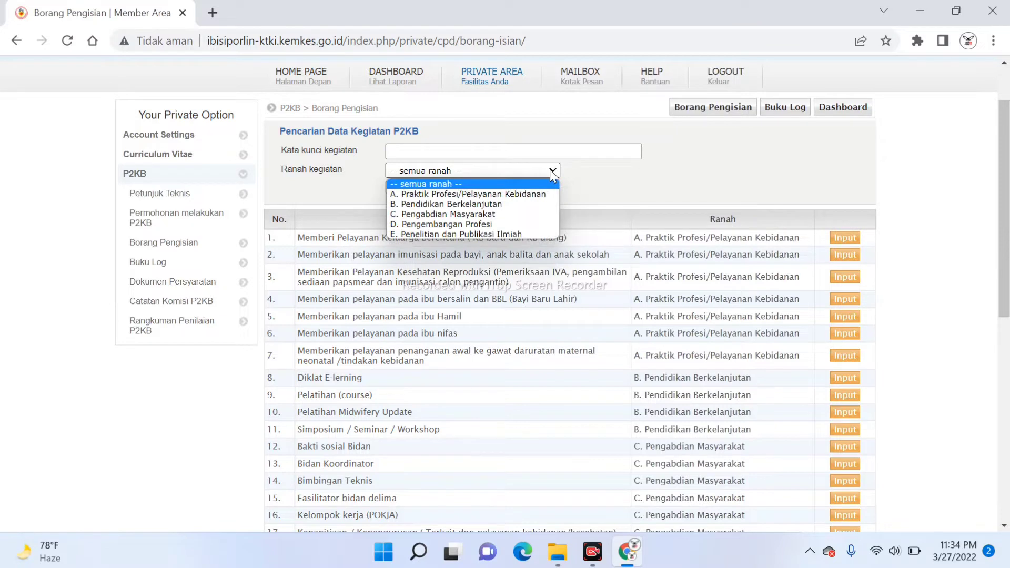
click(536, 195)
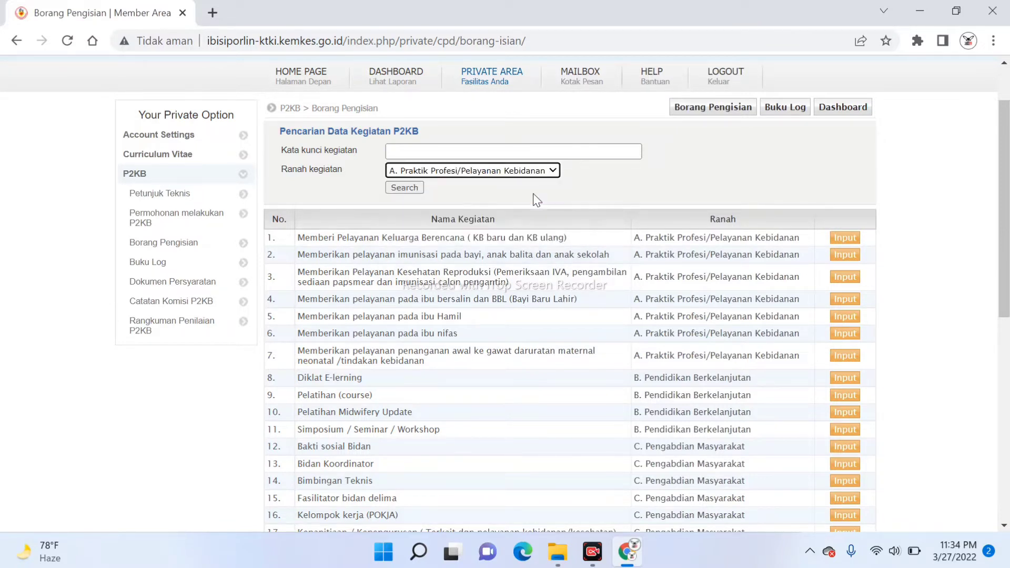
Run Search to show only the seven Praktik Profesi/Pelayanan Kebidanan activities
click(405, 188)
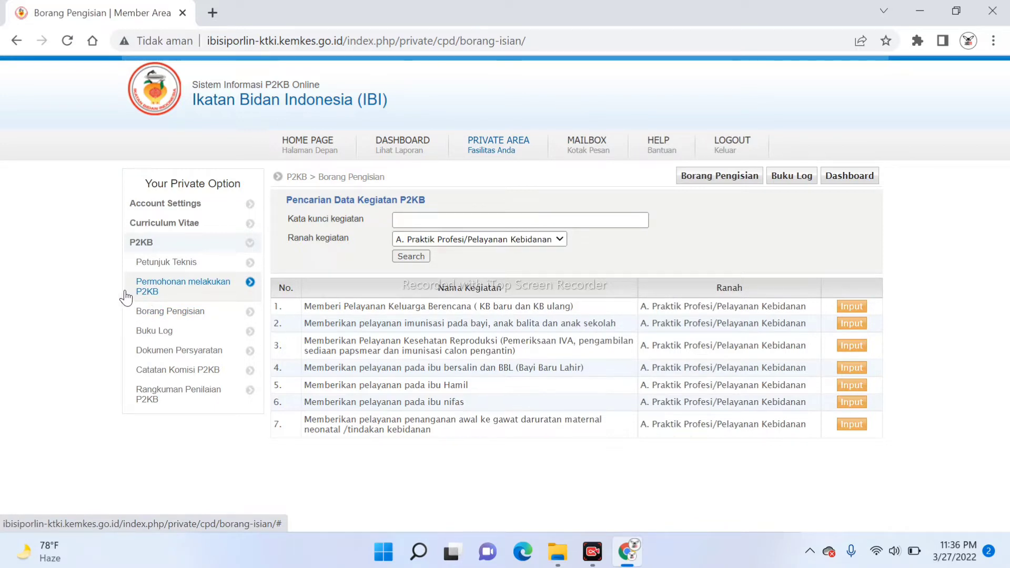
Go to Permohonan melakukan P2KB and start a new request with Tambah
click(163, 292)
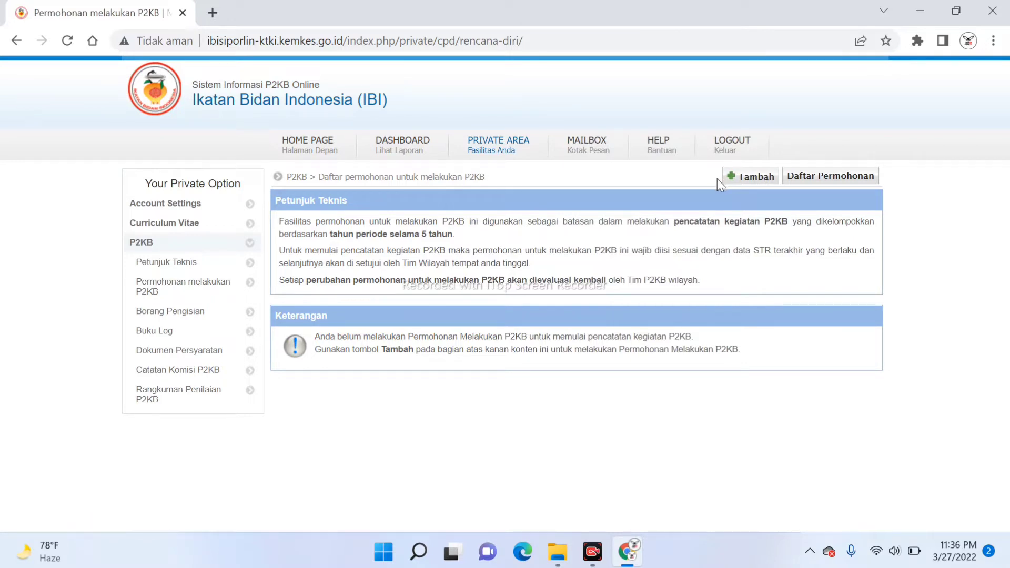
click(747, 179)
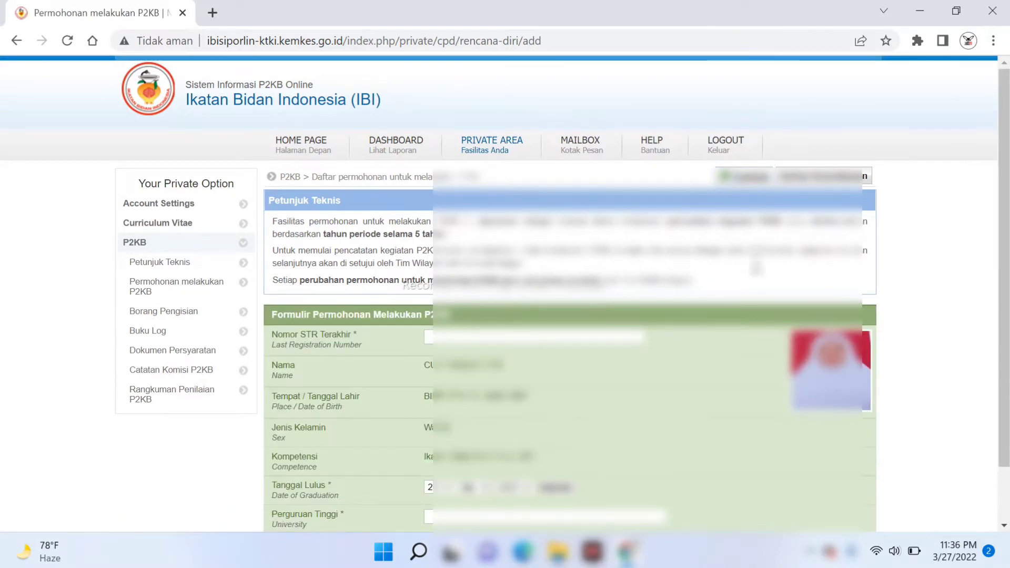
Enter the member's STR registration number in the Nomor STR Terakhir field
scroll(505, 295, down, 1)
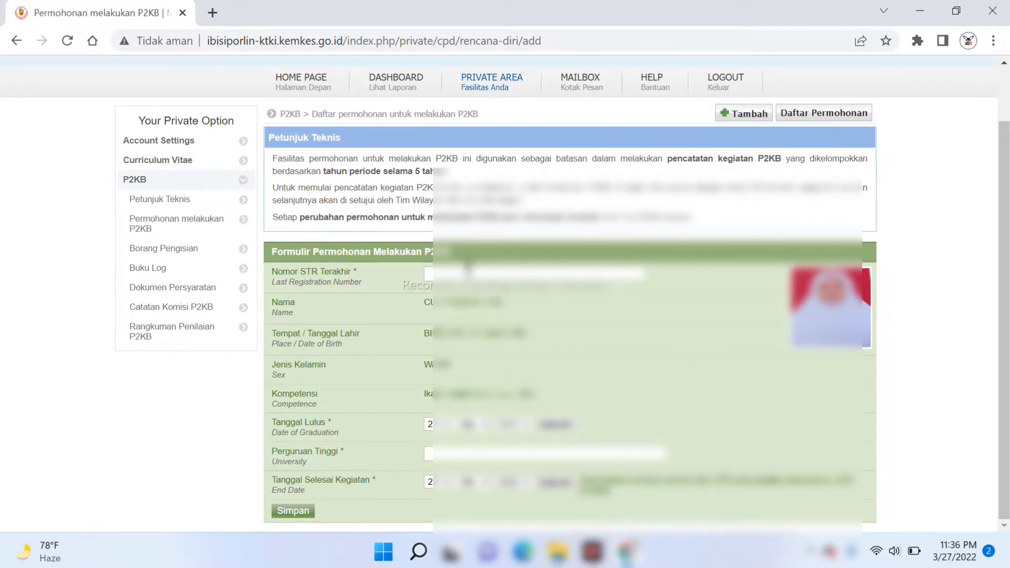
click(468, 269)
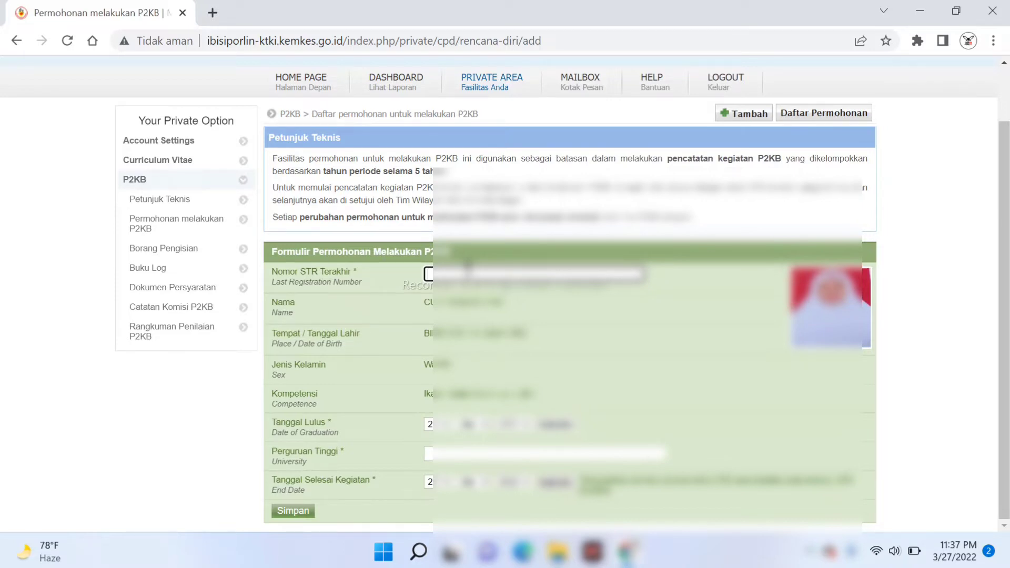
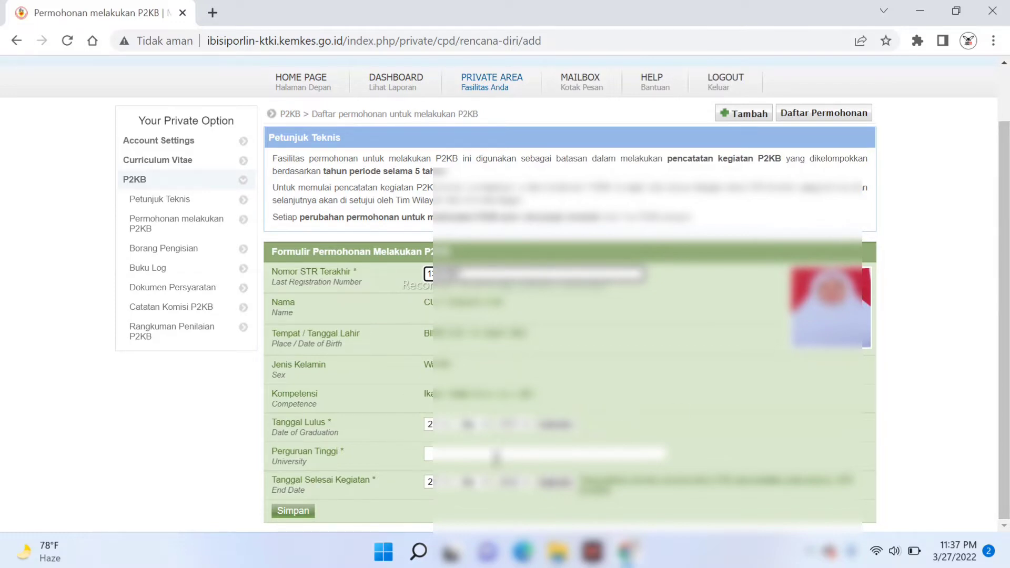
Enter 'UNIVERSITAS MUHAMMAD' in the Perguruan Tinggi field
click(496, 454)
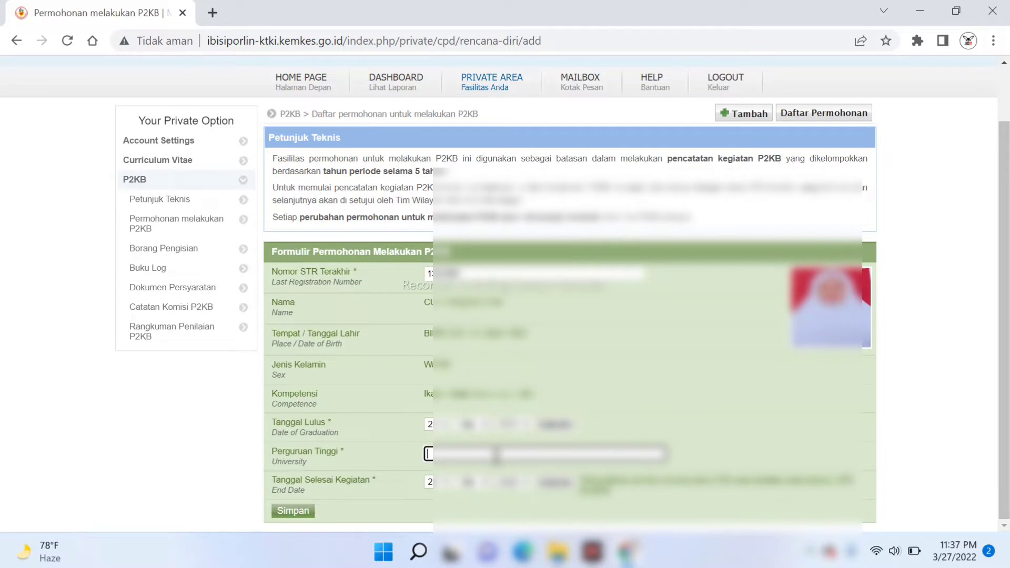
text(UNIVERSITAS MUHAM)
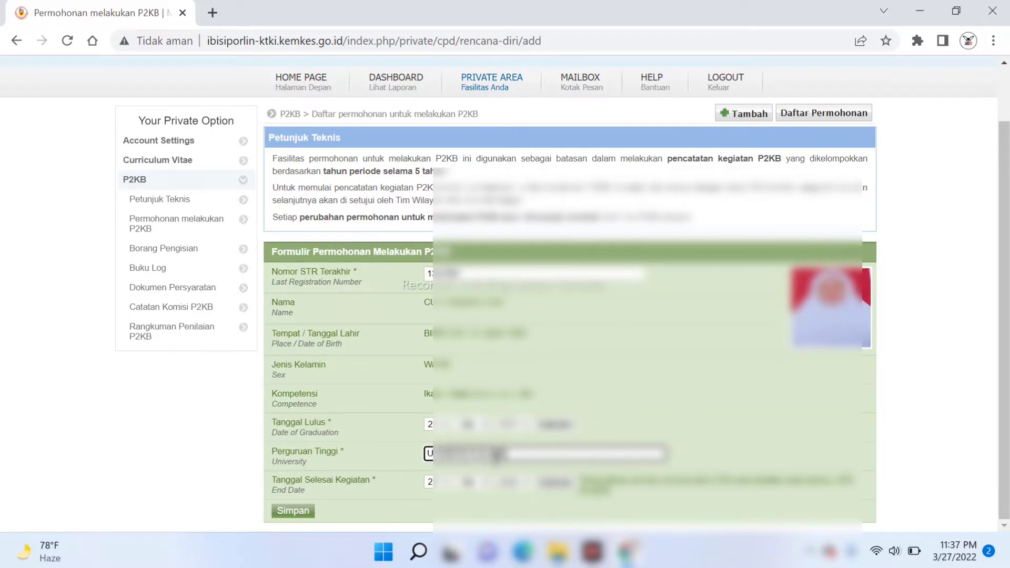
text(MAD)
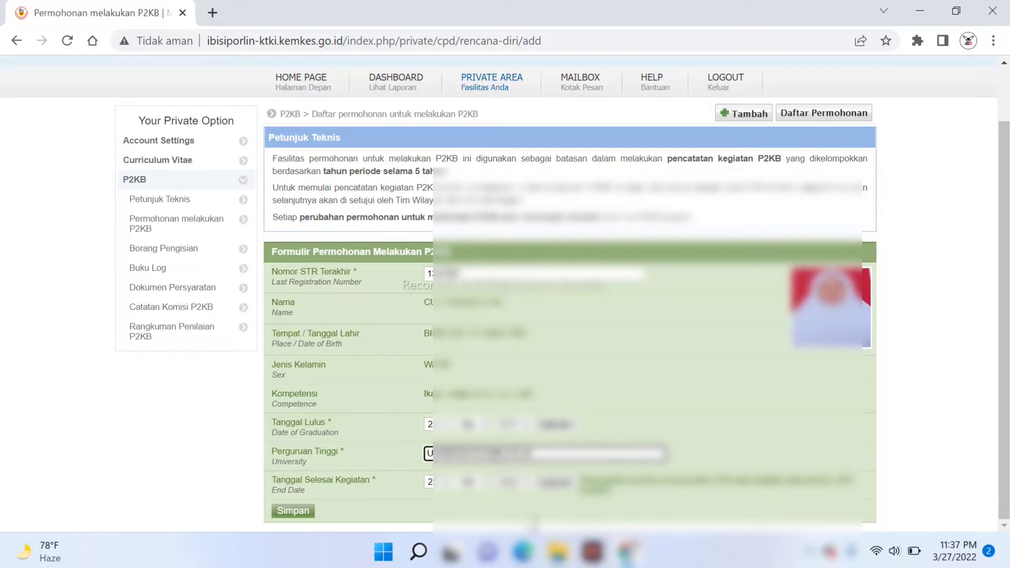
mouse_move(450, 552)
Change the day of the Tanggal Selesai Kegiatan activity end date
click(446, 484)
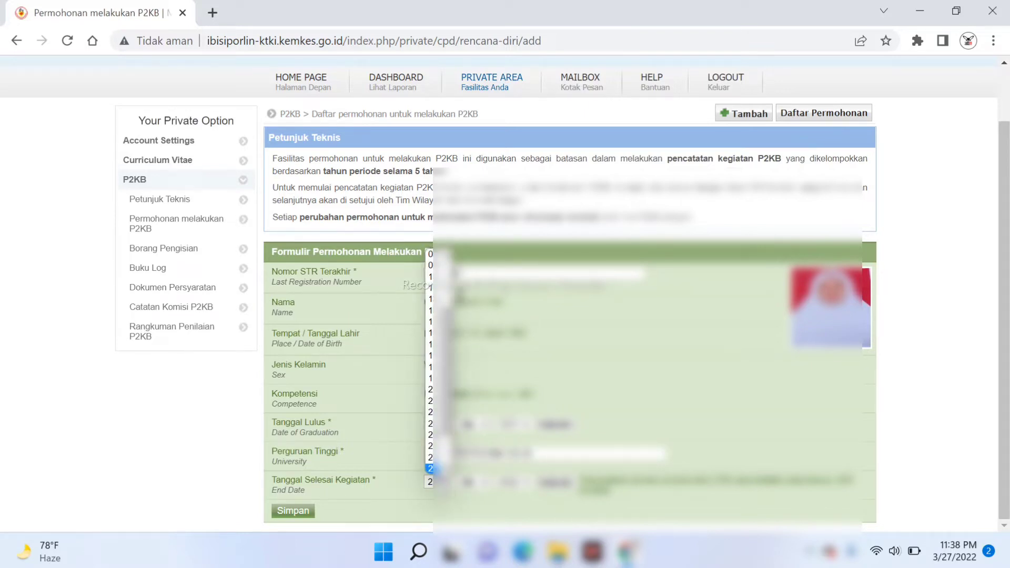
scroll(437, 363, up, 2)
scroll(436, 316, up, 1)
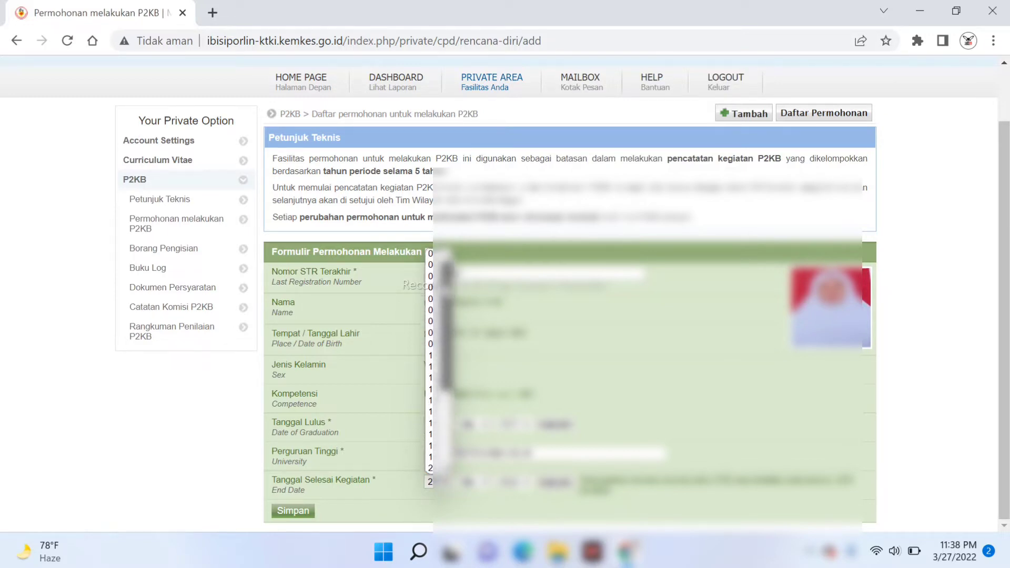
click(430, 287)
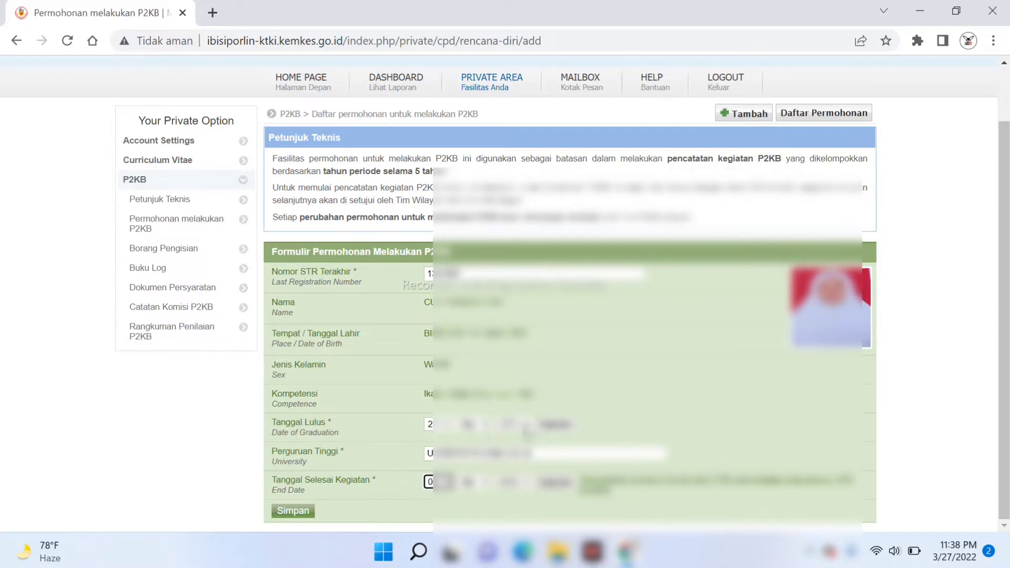
Set the Tanggal Lulus year, month and first-listed day, then save the request with Simpan
click(524, 428)
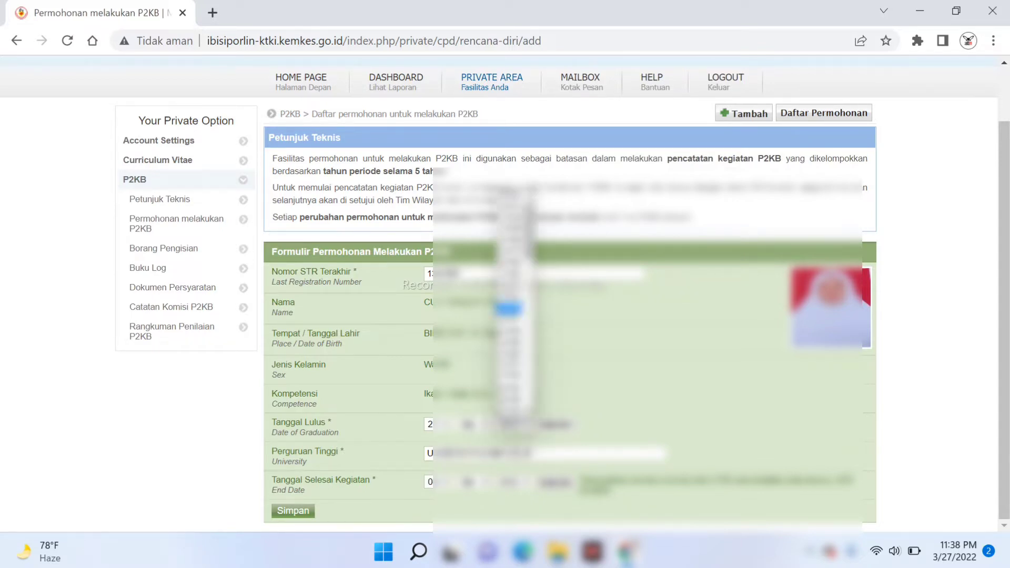
click(511, 324)
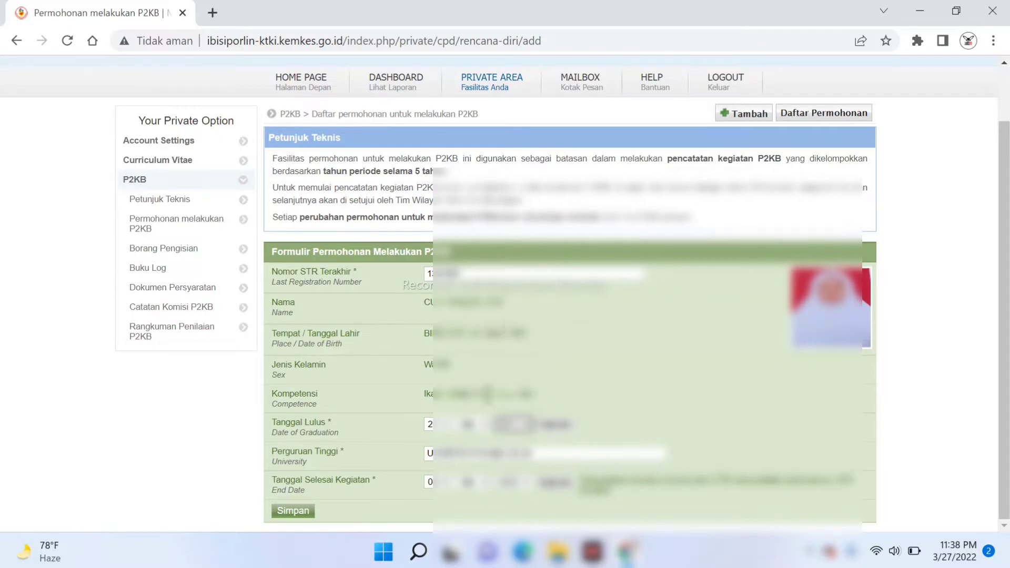
click(469, 425)
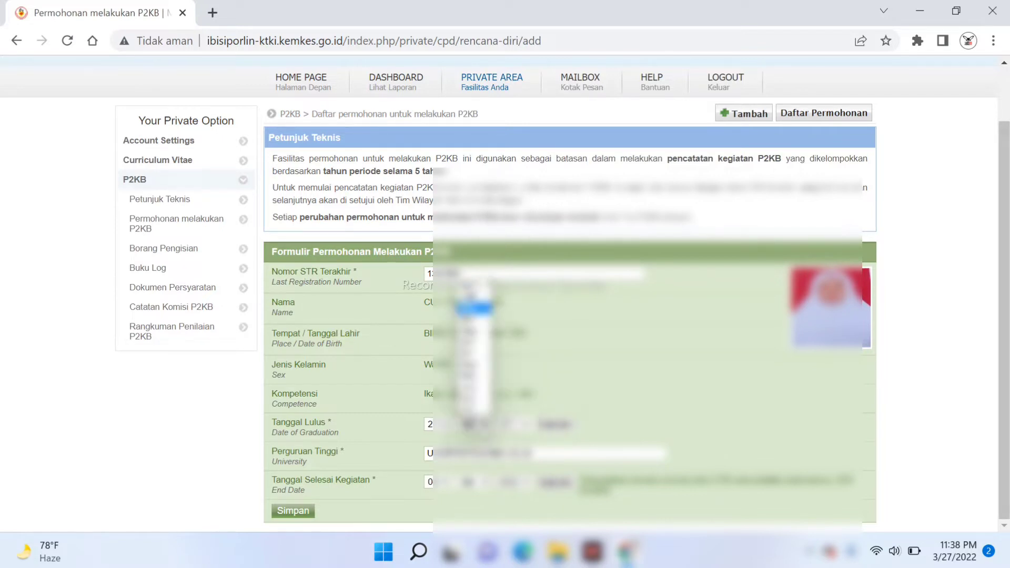
click(471, 366)
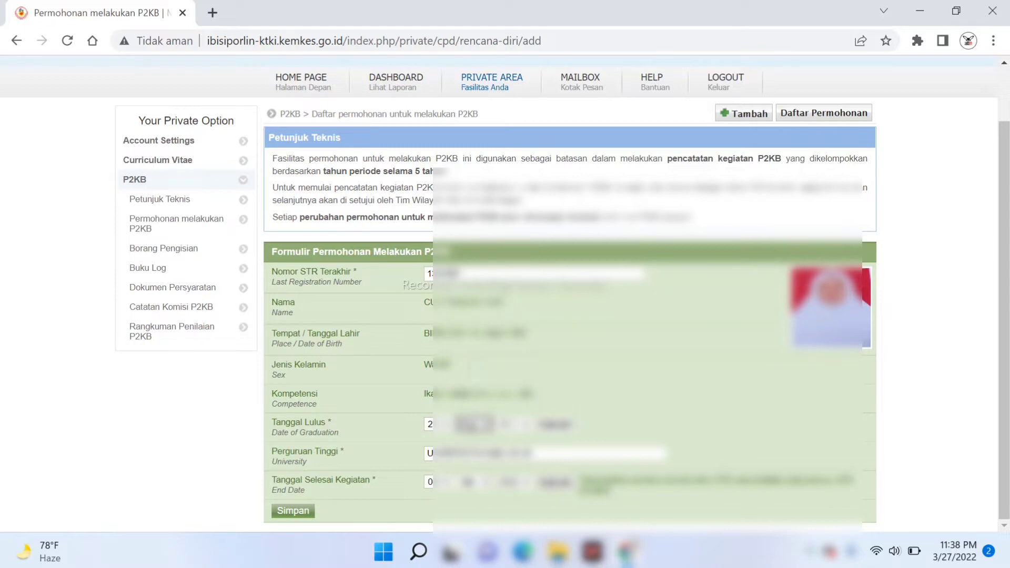
click(439, 424)
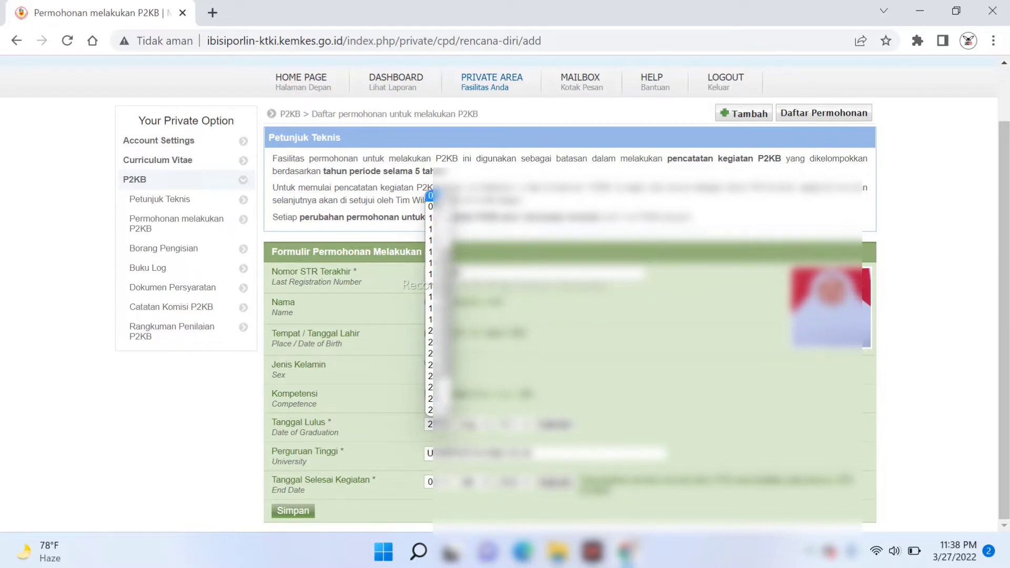
click(430, 196)
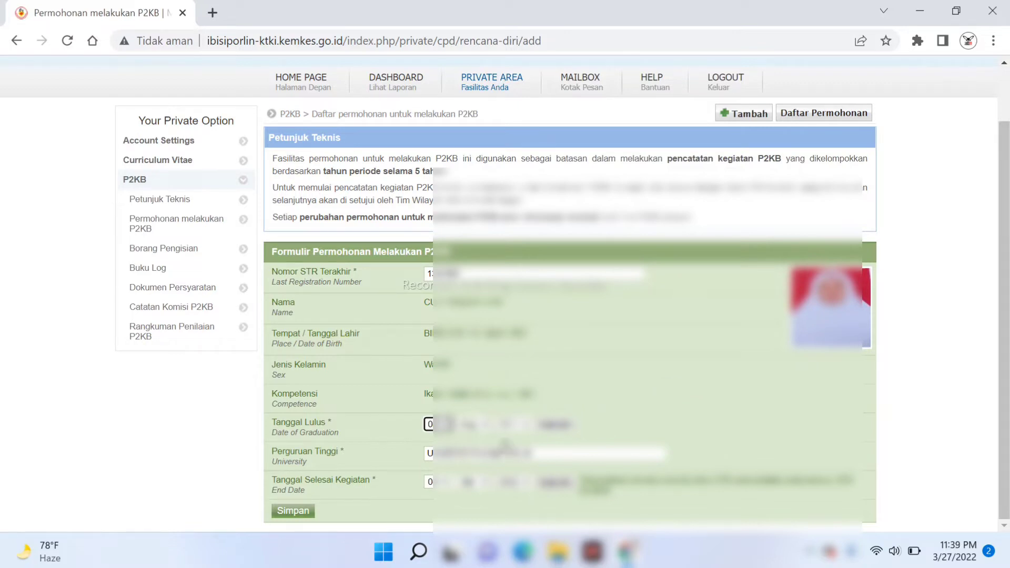
click(293, 511)
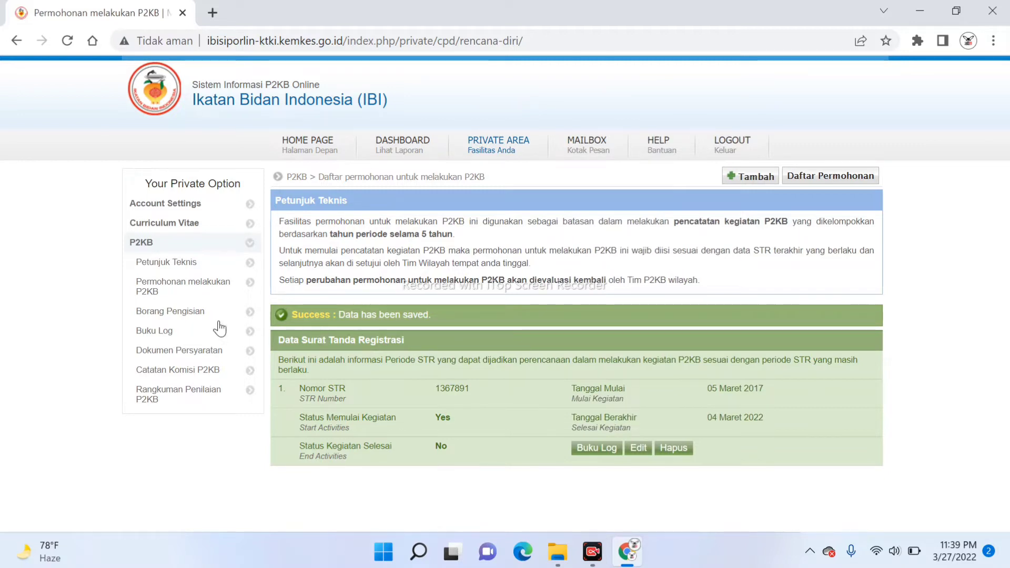
Go to the Borang Pengisian page that lists the midwifery practice activities
click(176, 316)
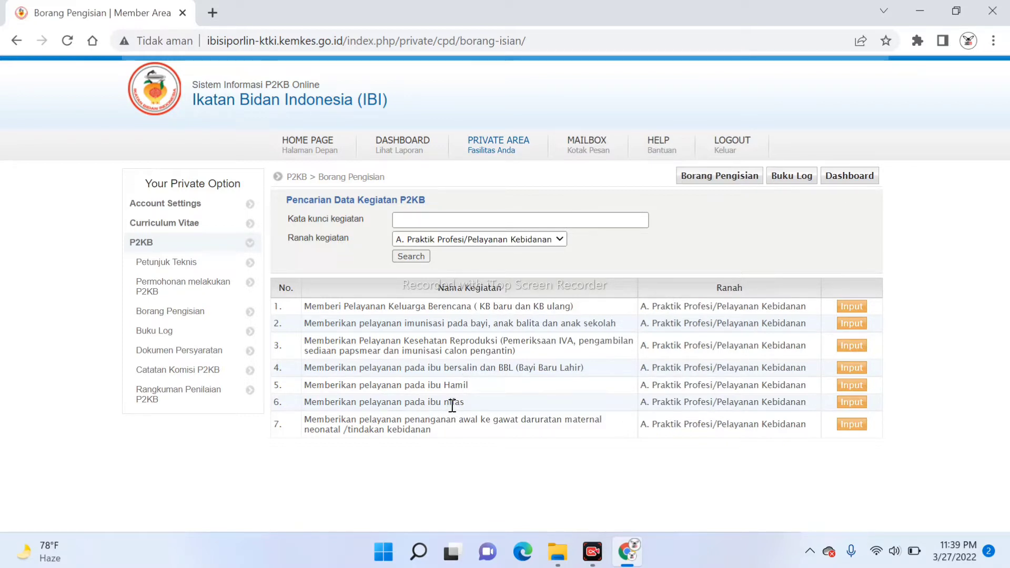
Open the input form for 'Memberikan pelayanan pada ibu nifas' and scroll to its fields
click(852, 402)
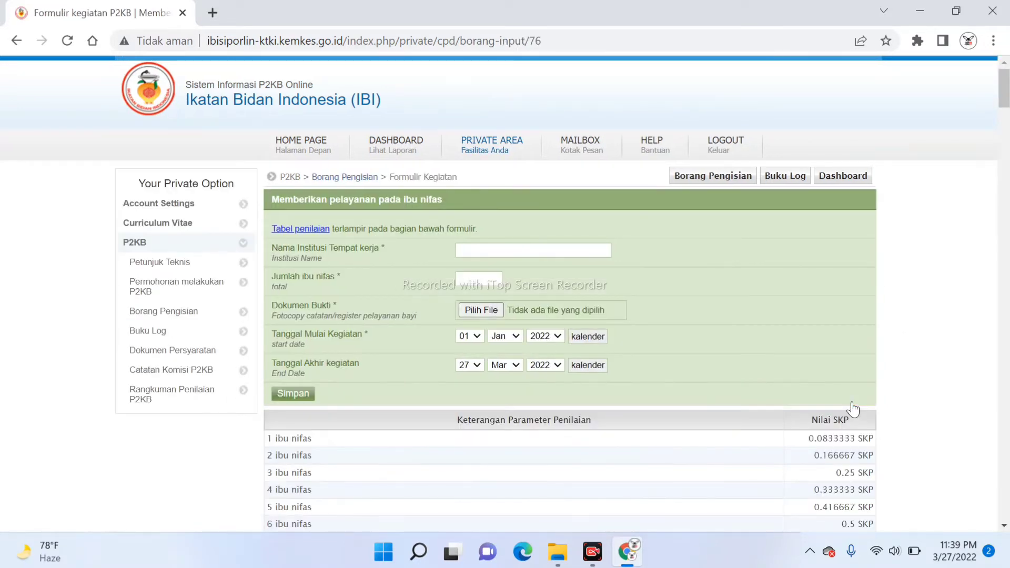
scroll(937, 232, down, 1)
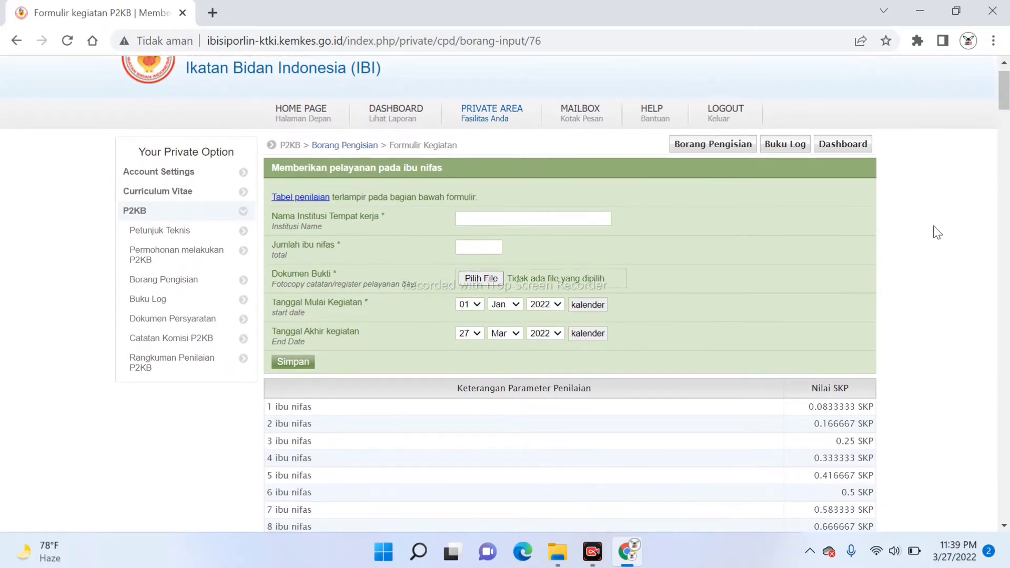
scroll(937, 232, down, 1)
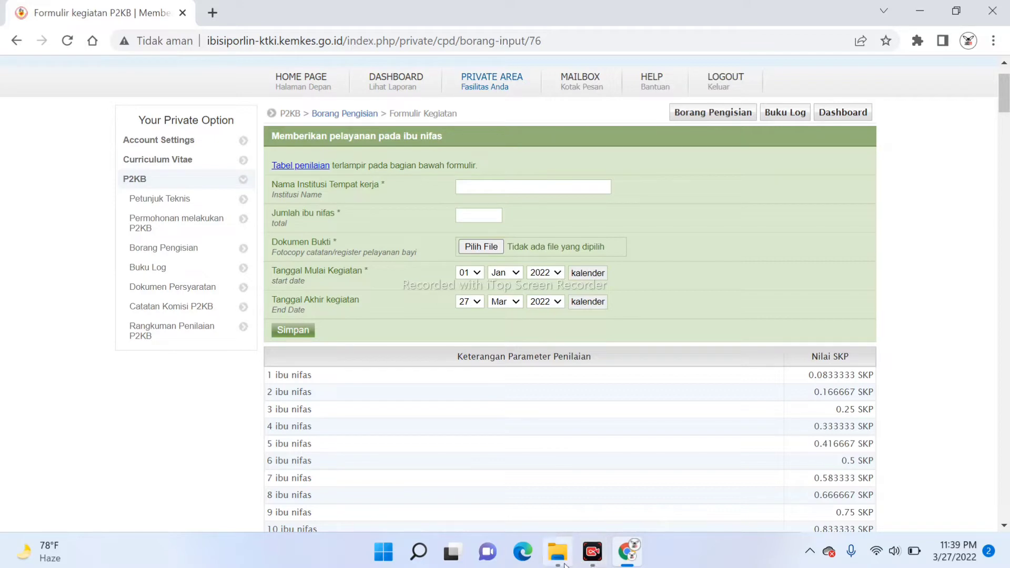
Enter UPTD PUSKESMAS JANGKA as the workplace institution name
mouse_move(564, 565)
click(466, 187)
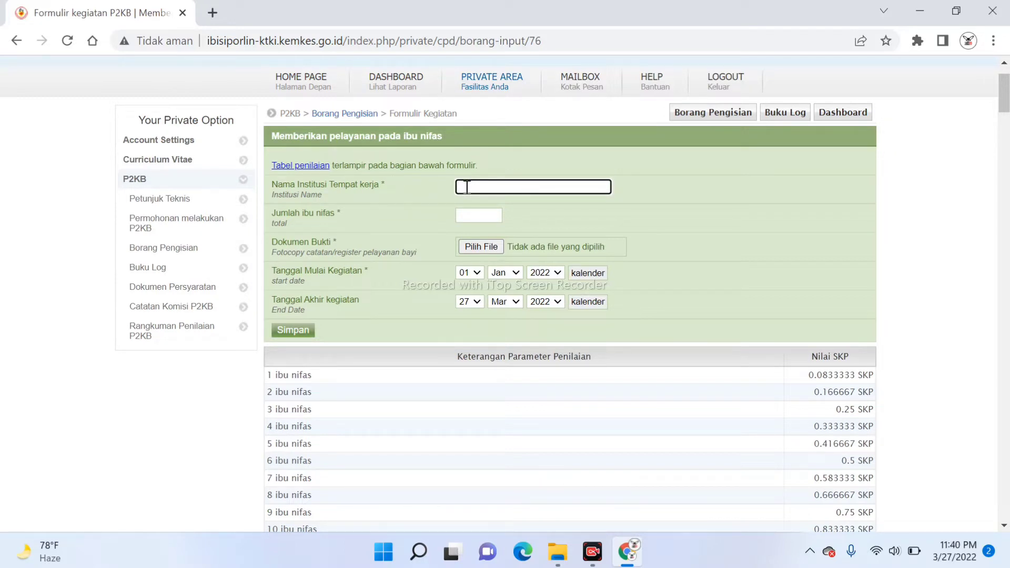
text(UPTD PUSKESMAS JANGKA)
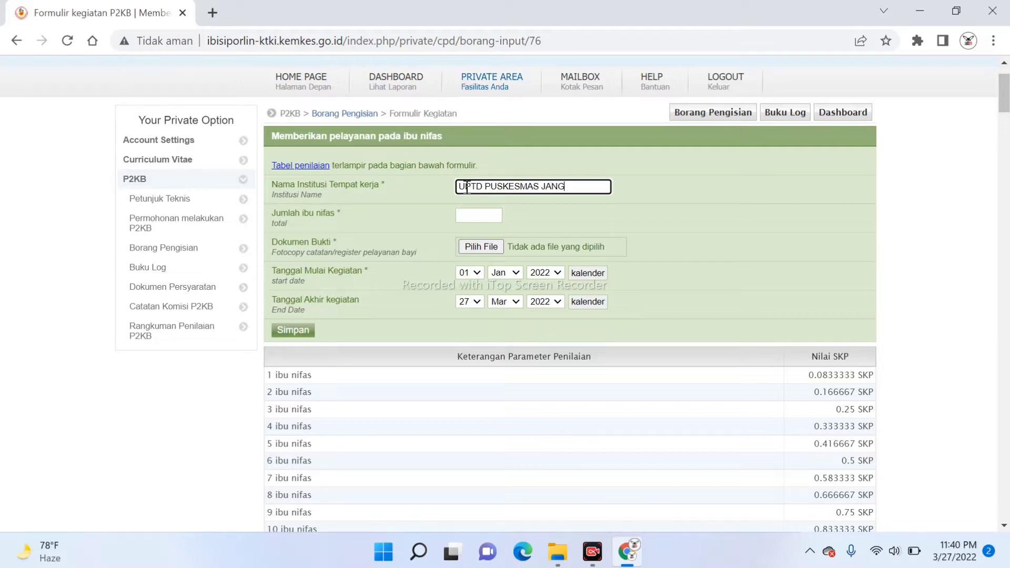
click(471, 216)
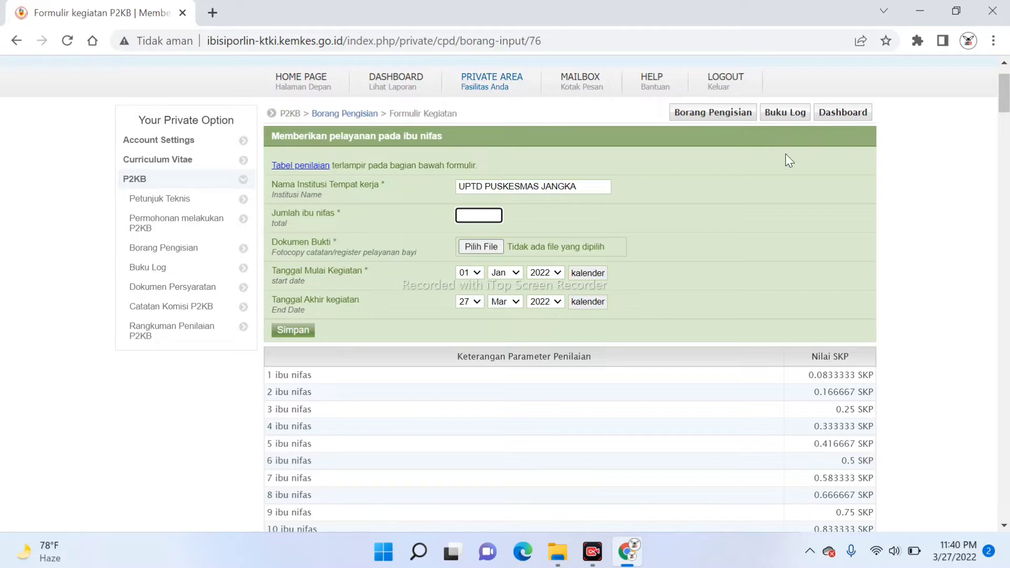
Scroll through the form to review the SKP table, with 12 postnatal mothers entered
mouse_move(1004, 93)
mouse_down()
mouse_move(1006, 122)
mouse_move(1008, 96)
mouse_up()
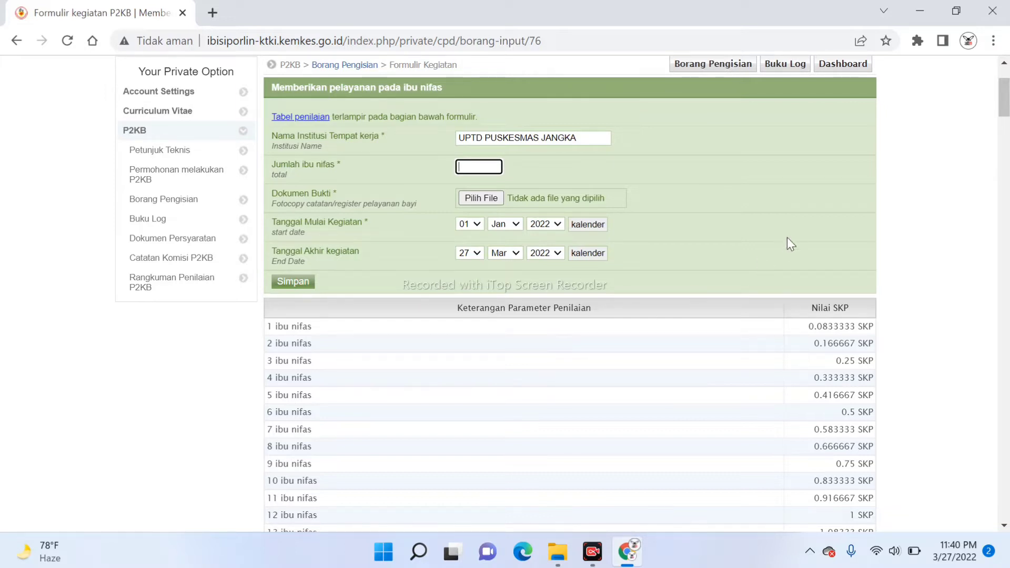
drag(1005, 97, 1007, 115)
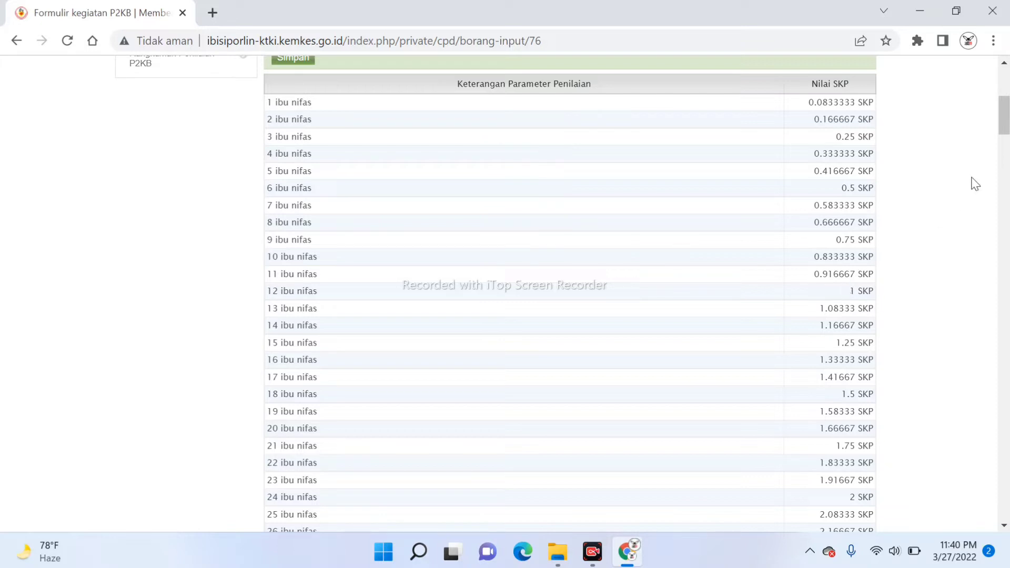
drag(1004, 122, 1005, 147)
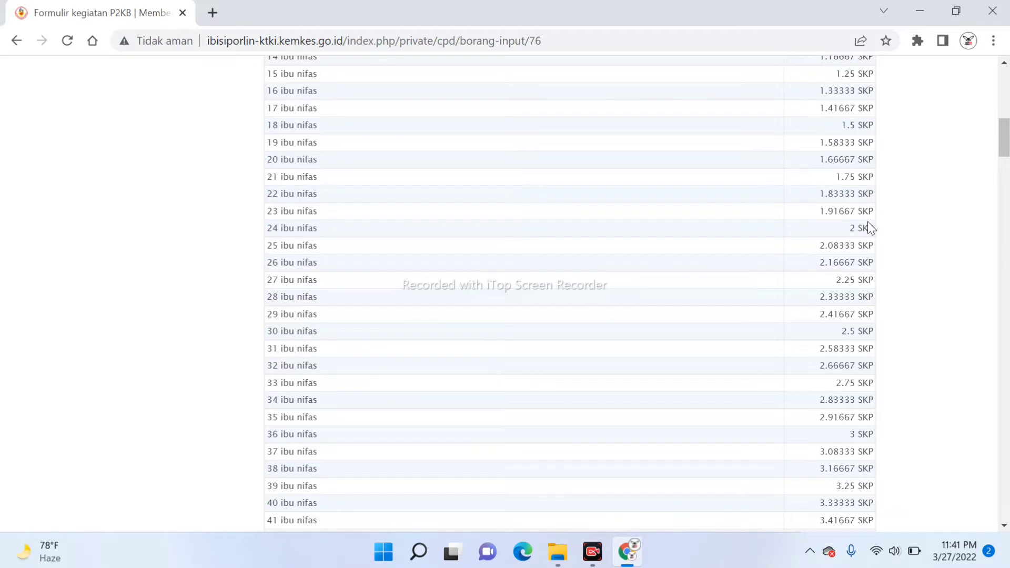
drag(1008, 139, 1005, 107)
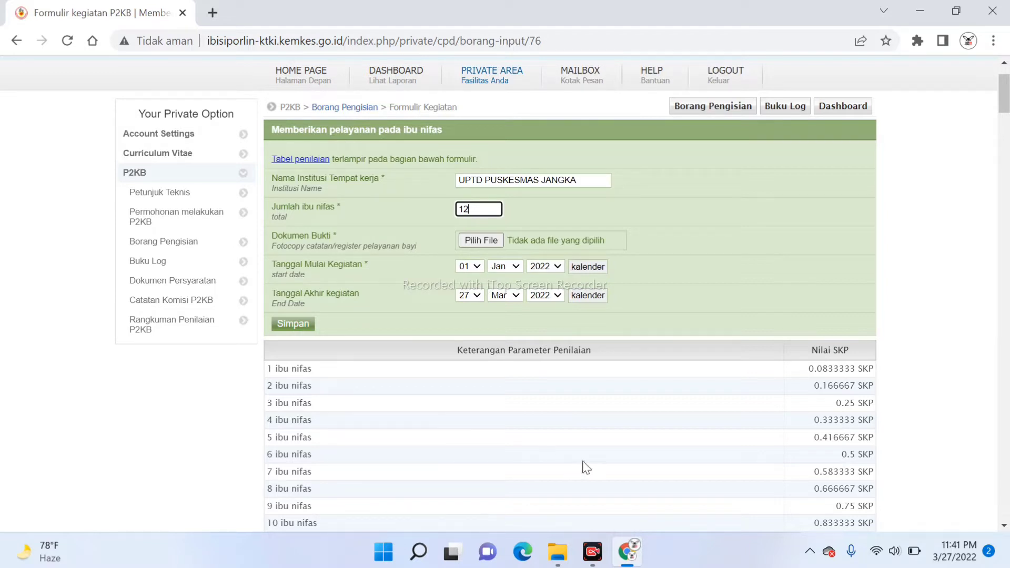
Open Postnatal_2017_rotated.pdf from the POSTNATAL folder in Nitro Pro
mouse_move(635, 561)
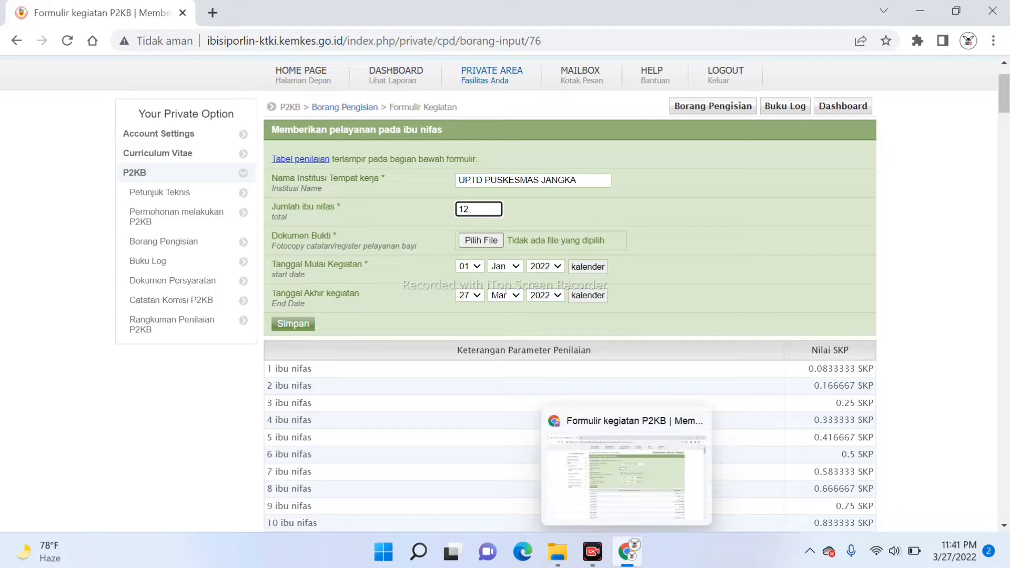
click(553, 555)
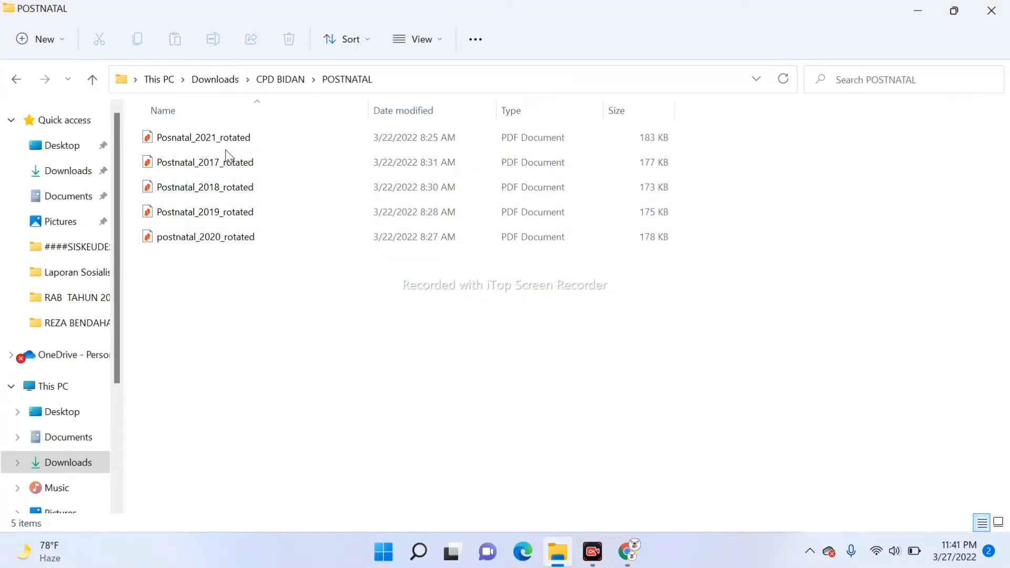
click(228, 166)
double_click(226, 164)
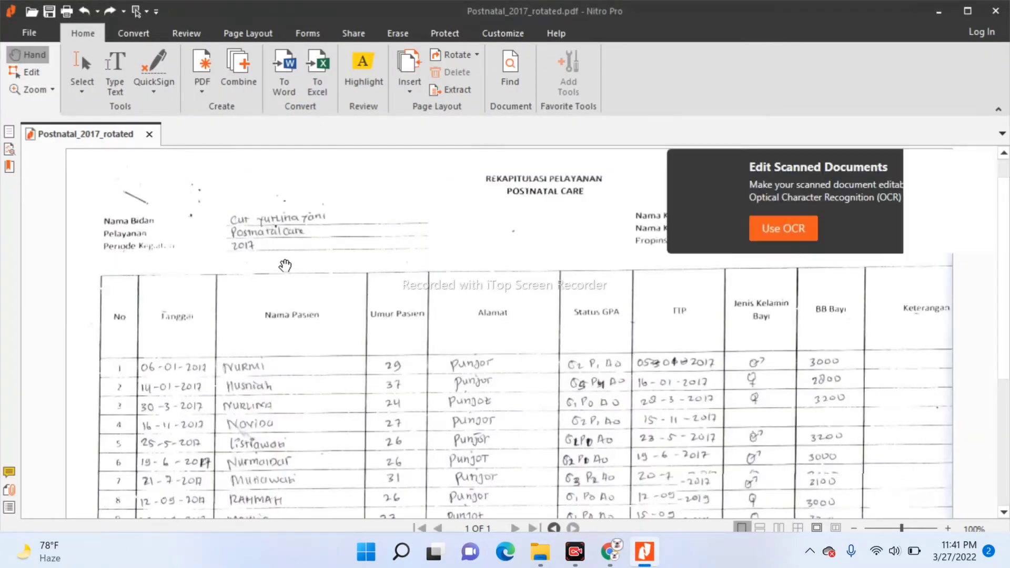
Read through the 2017 postnatal service table in the PDF, then return to the P2KB form
scroll(285, 266, down, 2)
scroll(285, 265, down, 1)
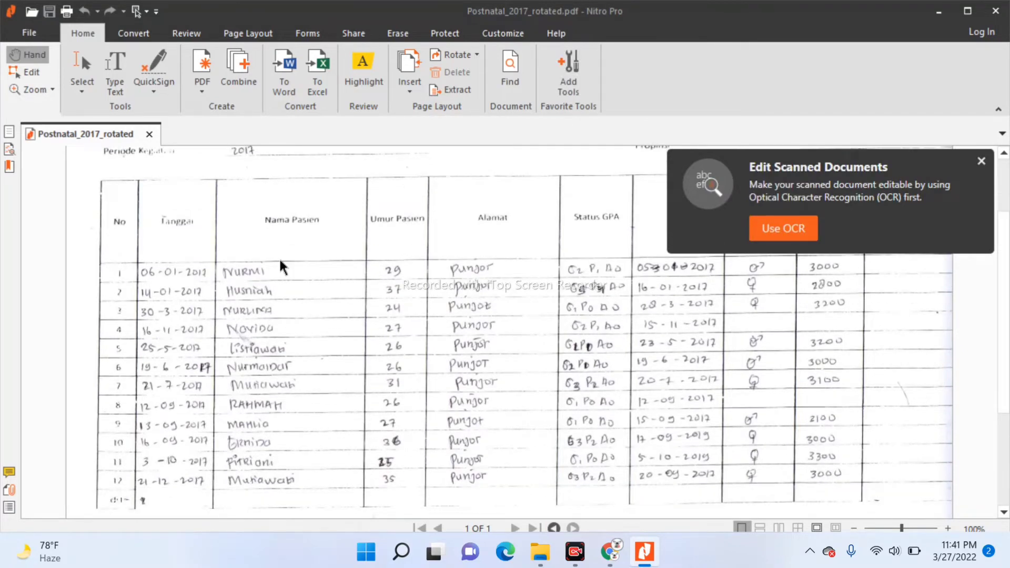
scroll(284, 265, down, 1)
scroll(282, 263, down, 1)
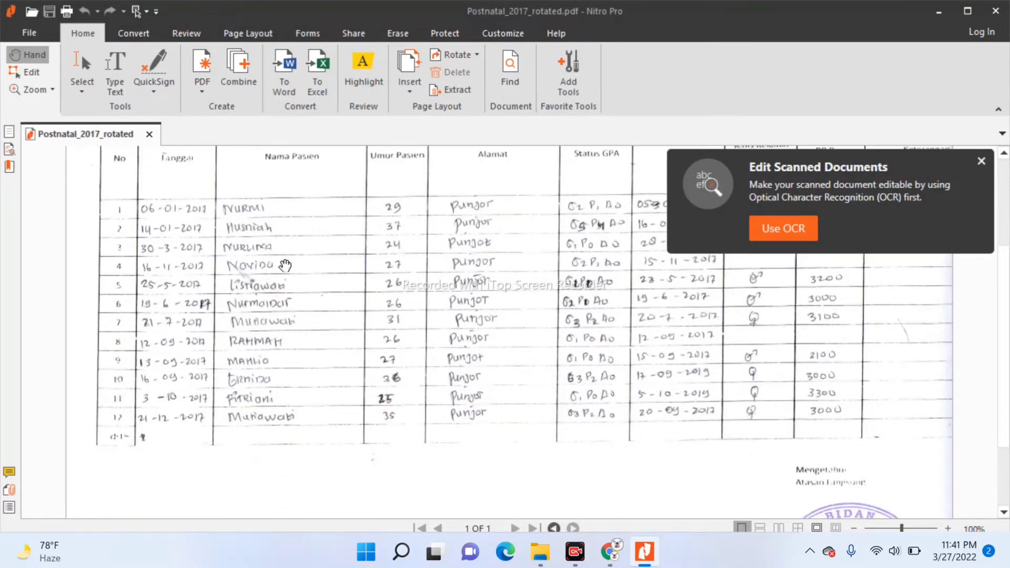
scroll(284, 264, up, 3)
scroll(285, 265, up, 2)
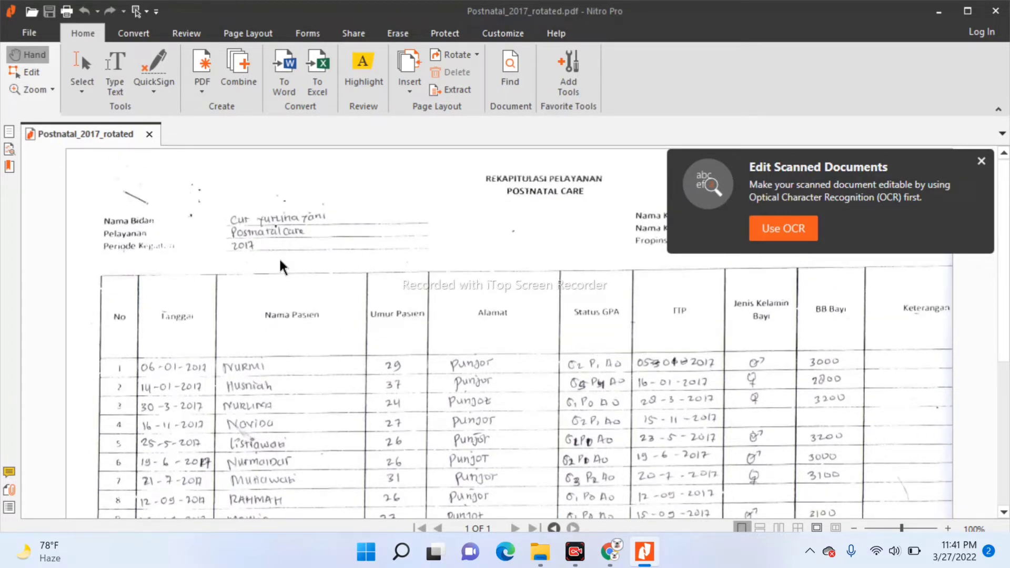
scroll(282, 263, down, 3)
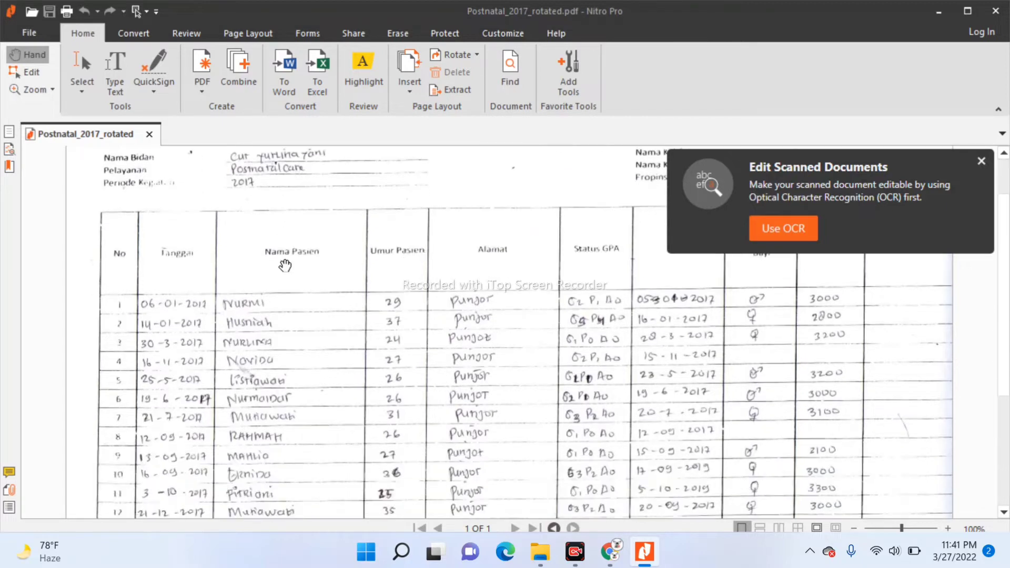
scroll(284, 265, down, 1)
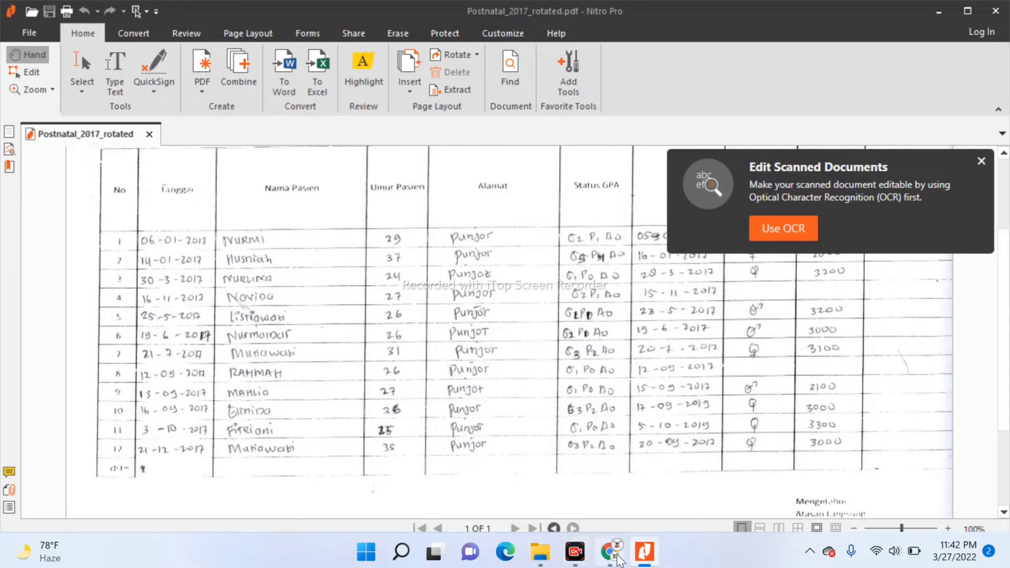
mouse_move(612, 555)
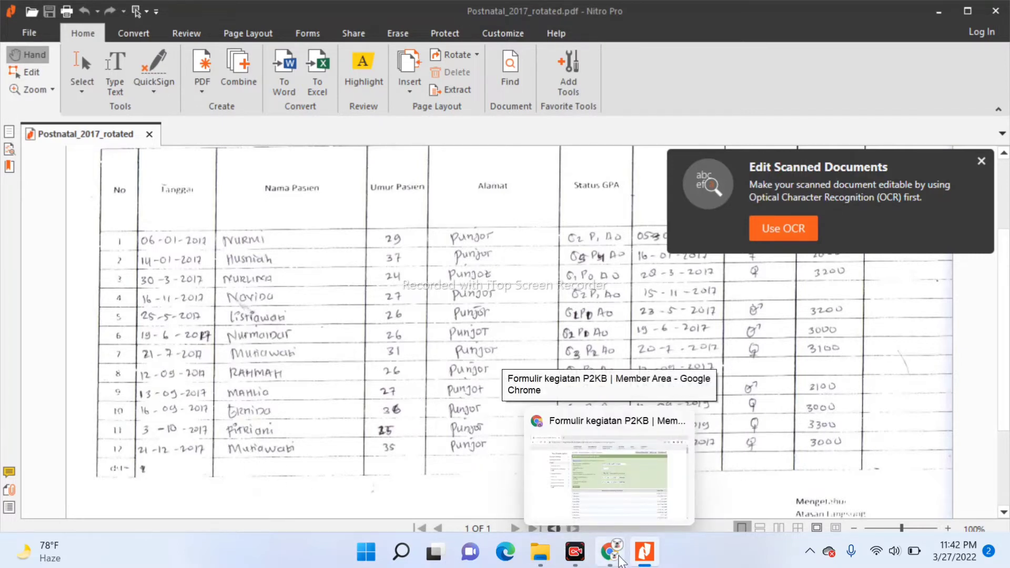
click(577, 518)
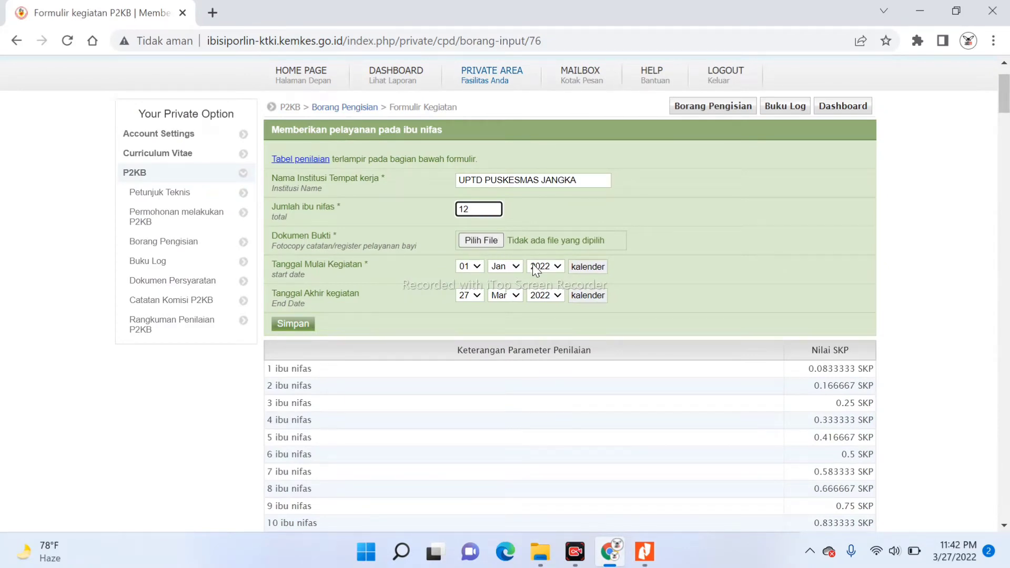
Set the start year to 2017 and the end date to 21 Dec 2017
click(563, 266)
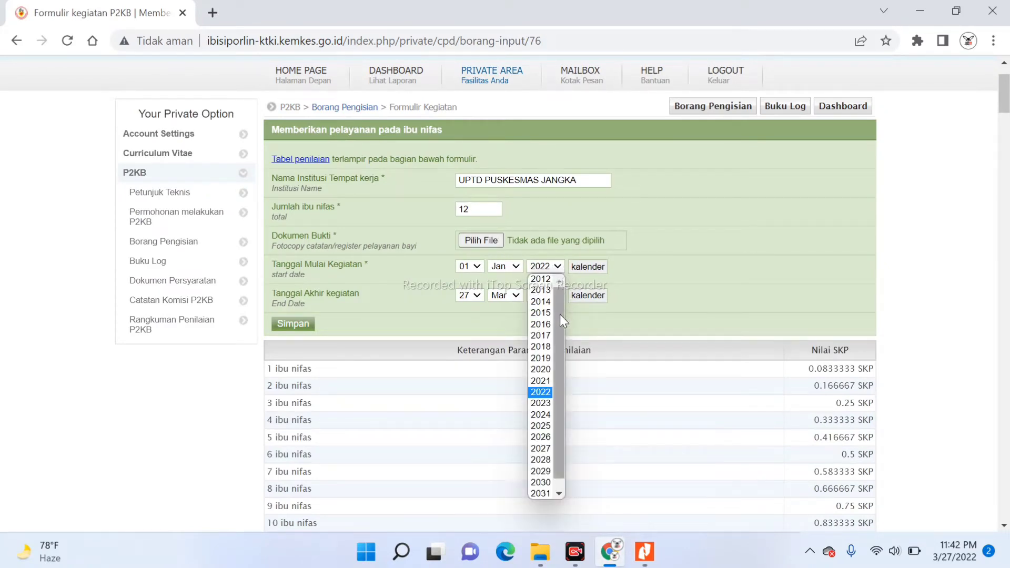
mouse_move(559, 314)
mouse_down()
mouse_move(558, 302)
mouse_move(557, 343)
mouse_move(558, 326)
mouse_up()
click(543, 323)
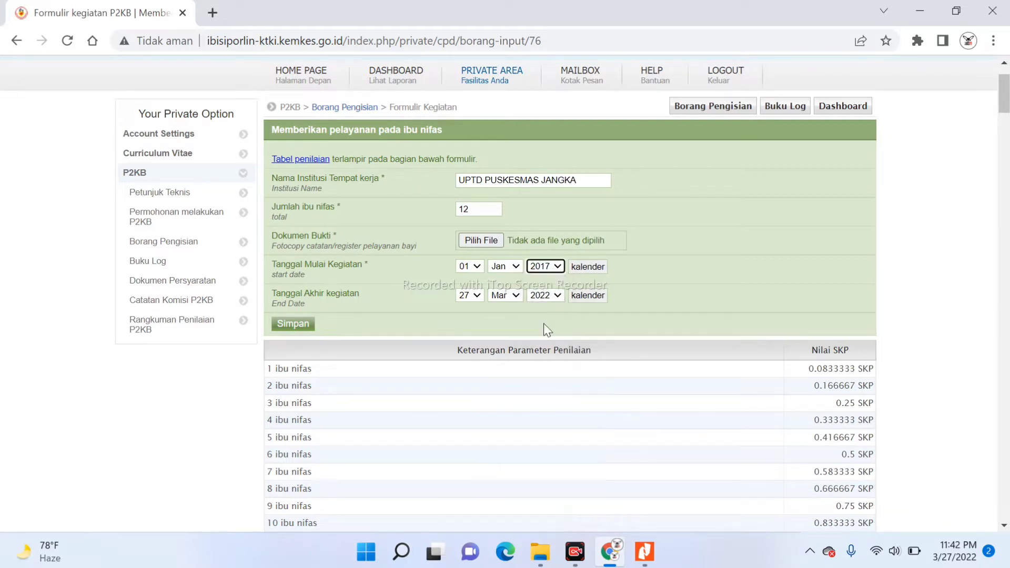
click(558, 296)
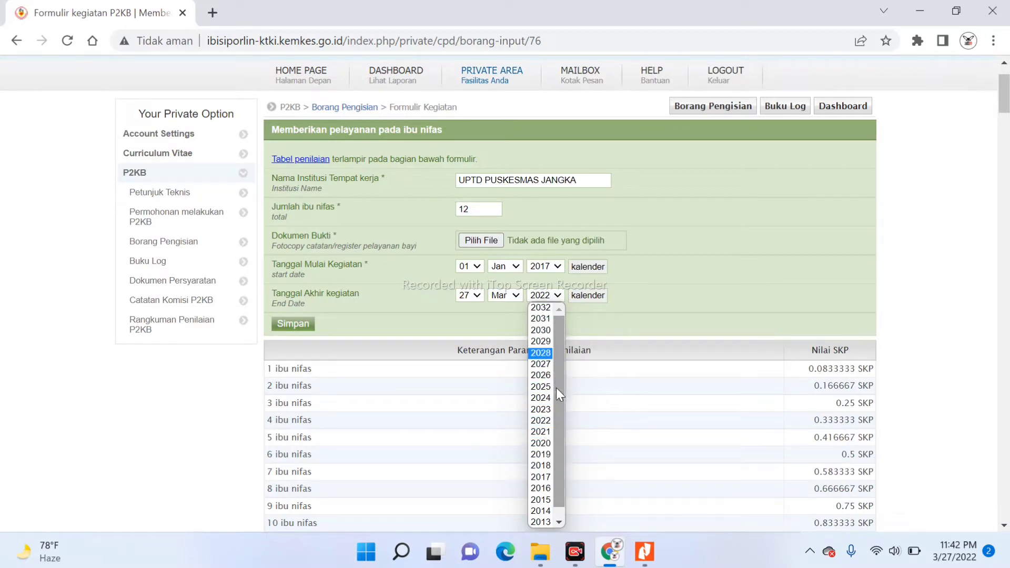
click(545, 477)
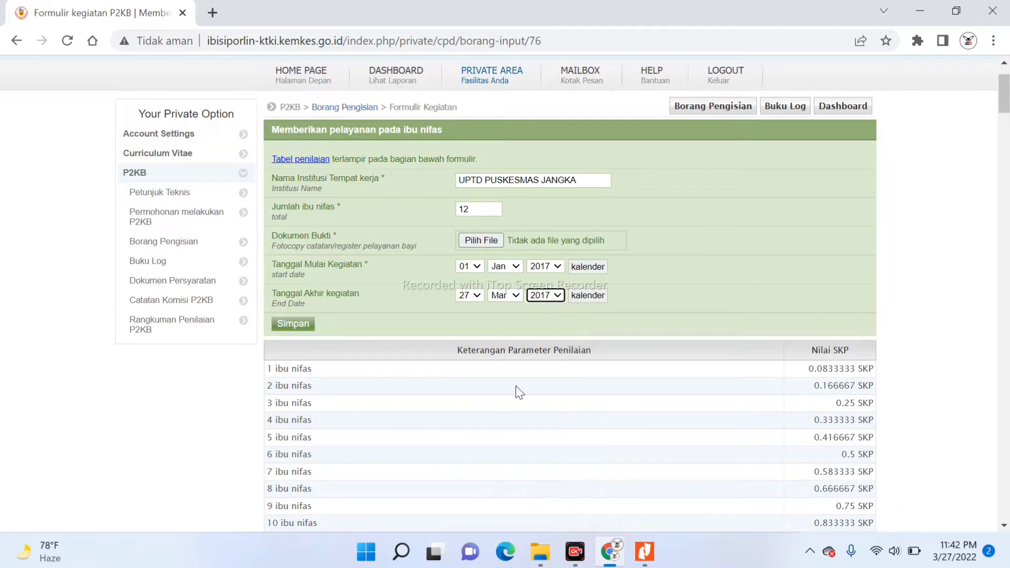
click(478, 296)
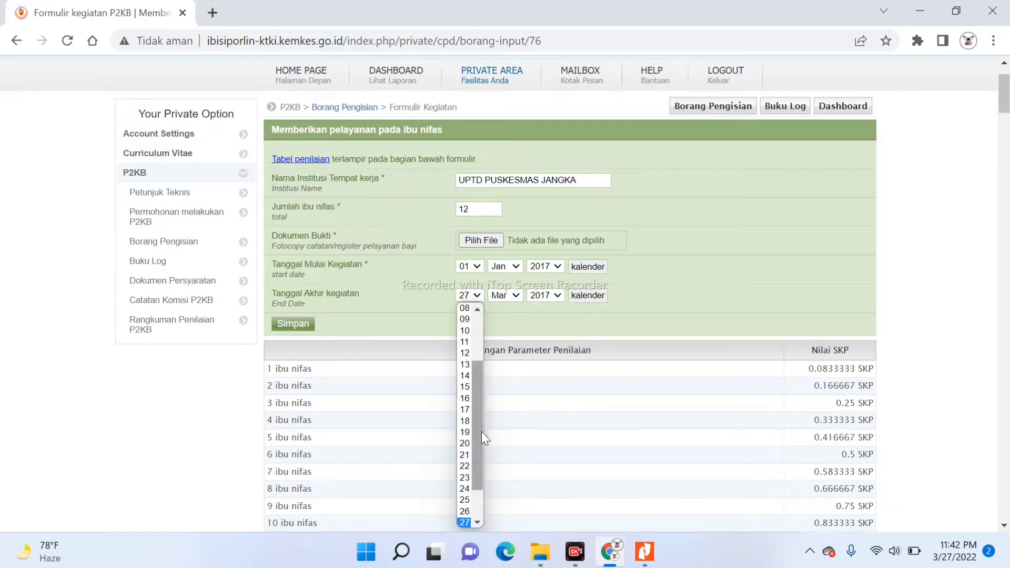
click(464, 455)
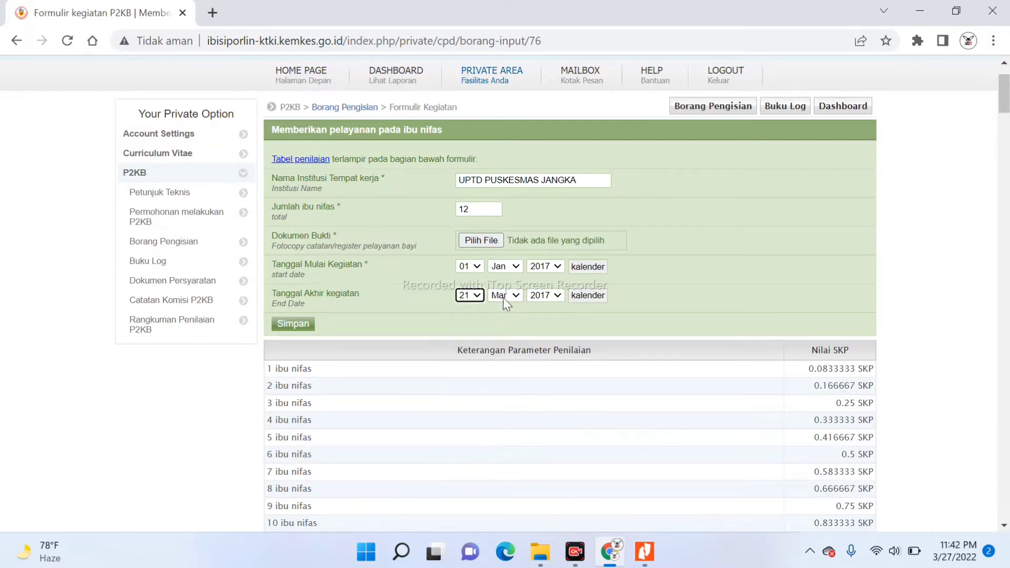
click(517, 296)
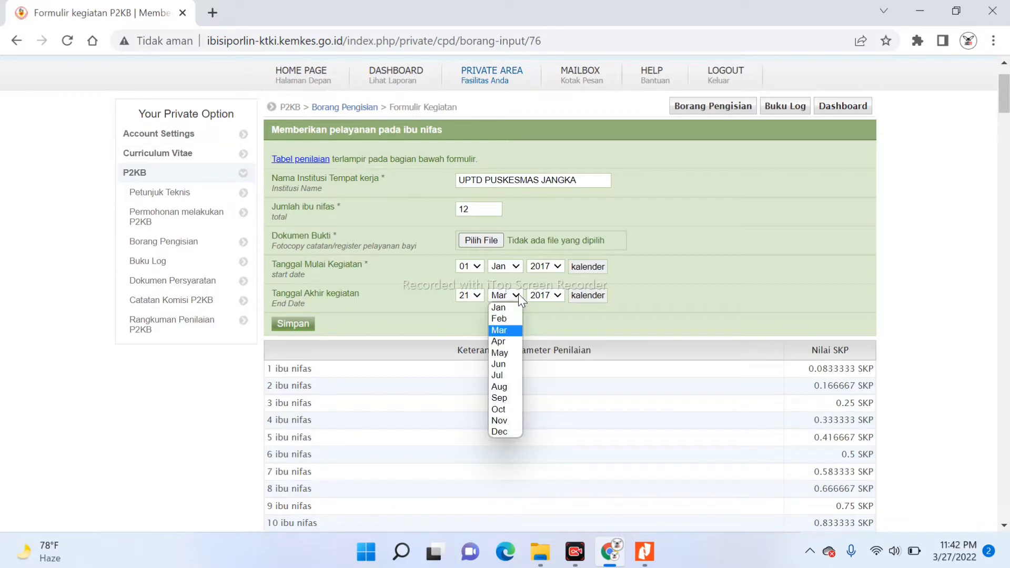
click(510, 434)
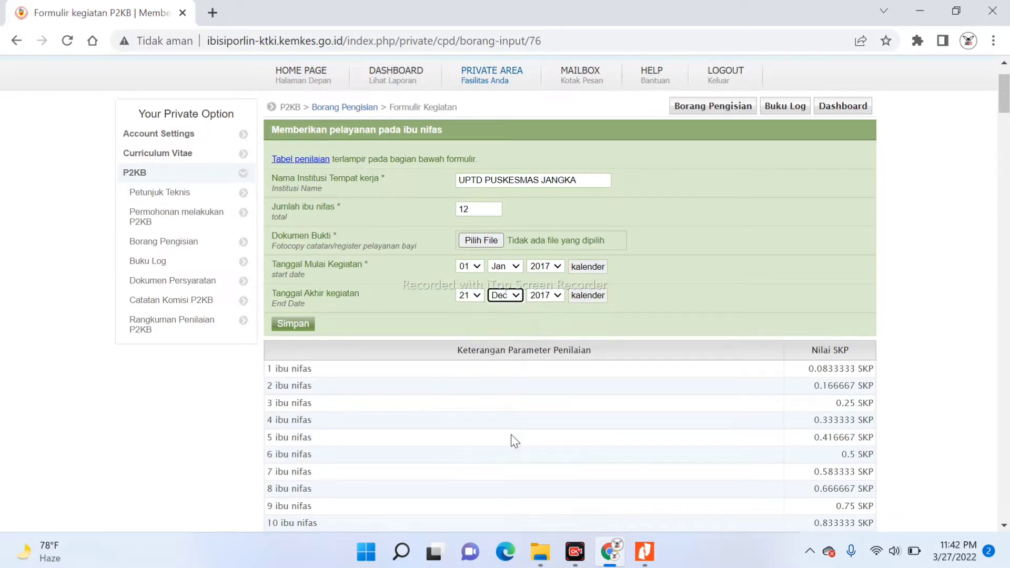
After checking the 2017 recap, set the start day to 06 for 06 Jan 2017
click(639, 561)
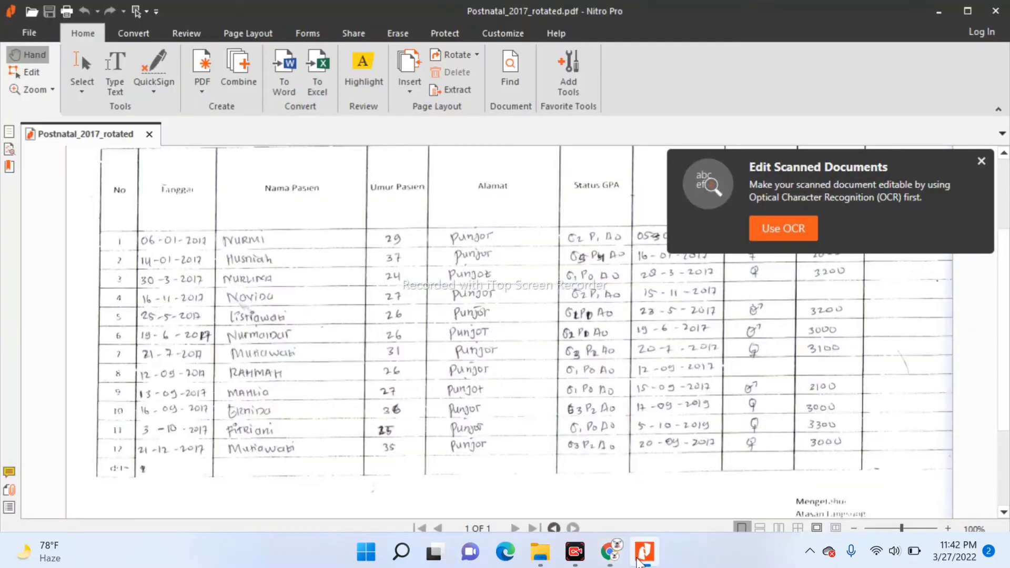
mouse_move(610, 552)
click(557, 450)
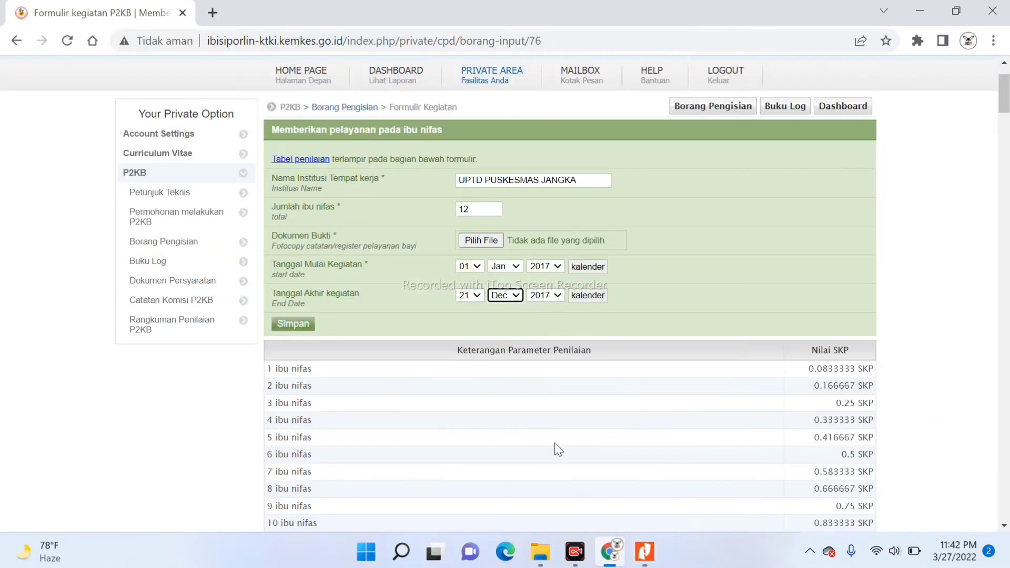
click(474, 267)
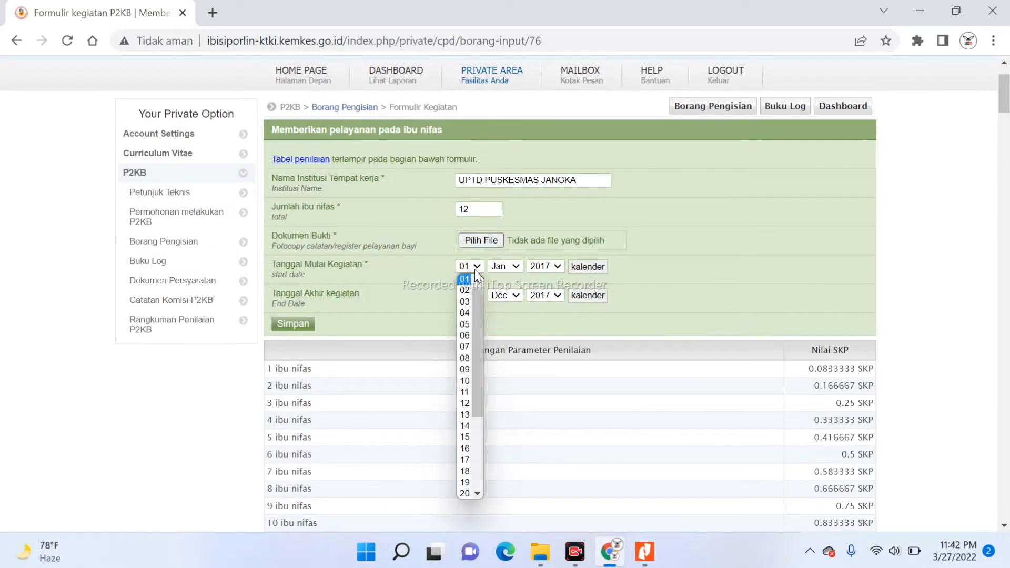
click(465, 335)
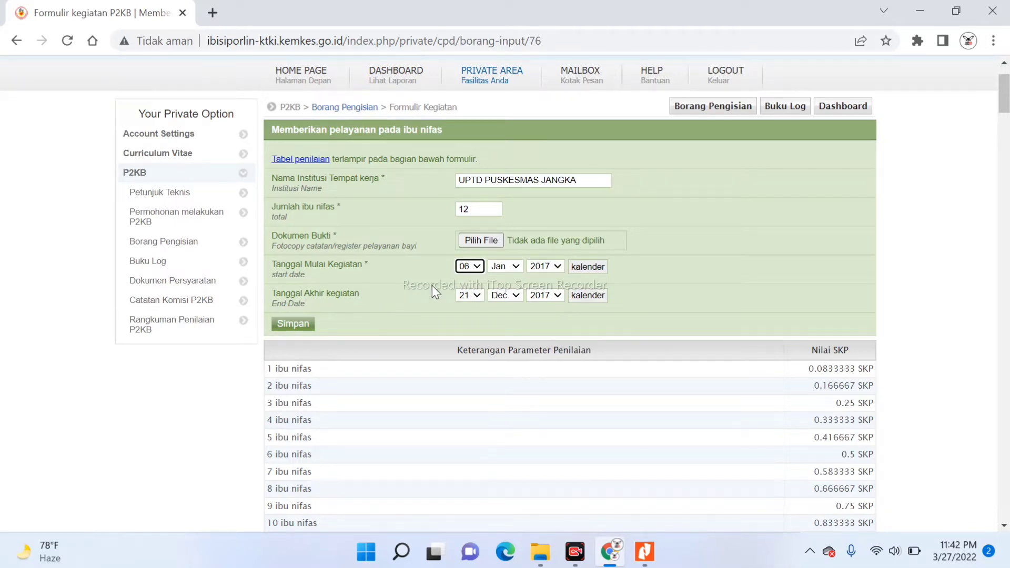
Attach Postnatal_2017_rotated.pdf from the POSTNATAL folder as evidence and save the entry
click(478, 239)
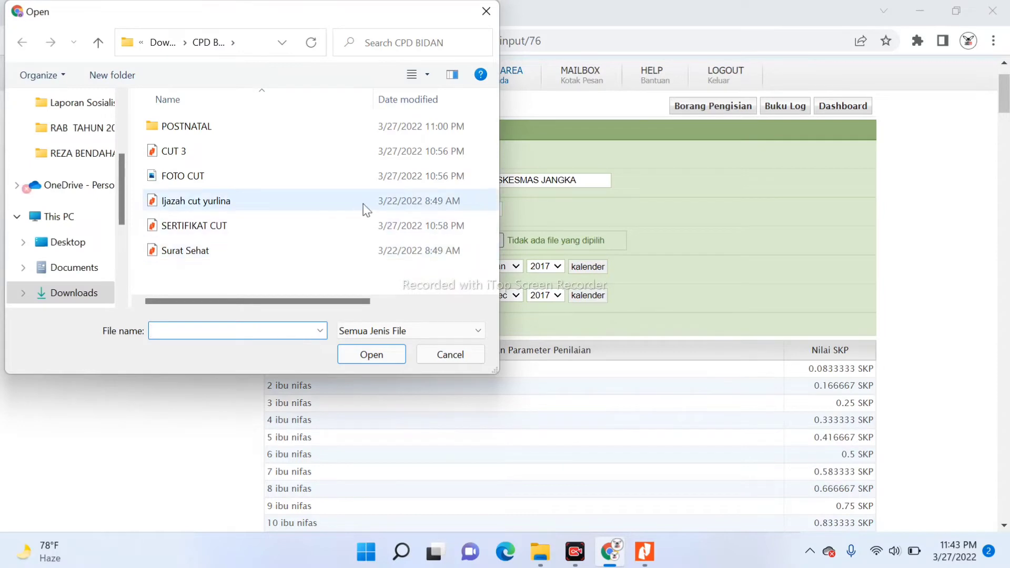
double_click(256, 129)
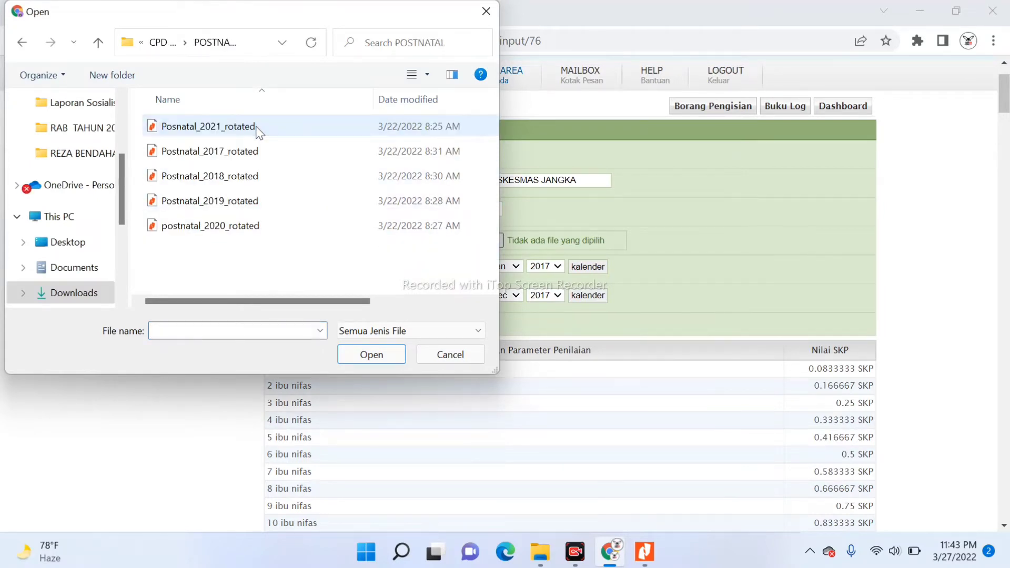
click(225, 153)
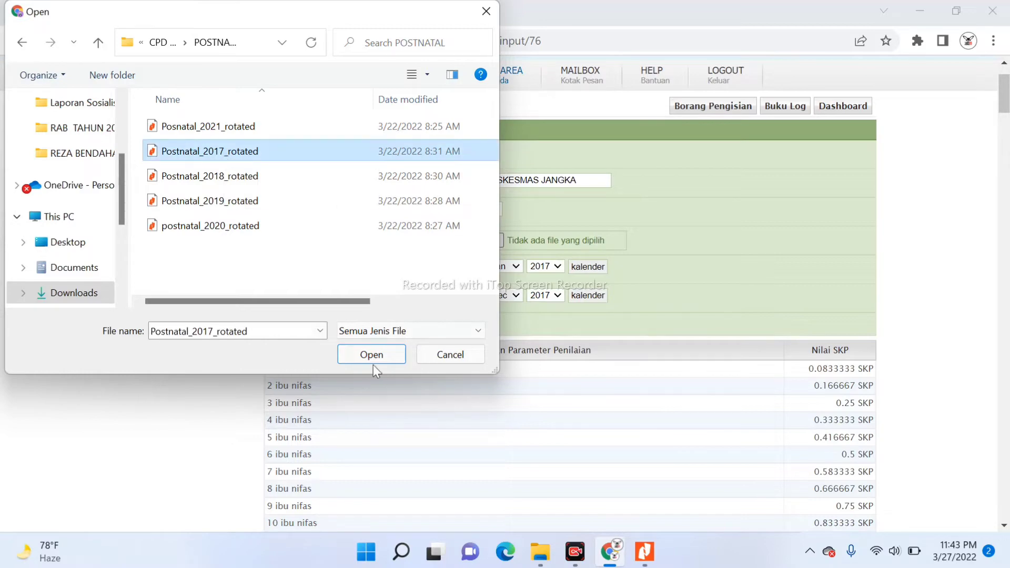
click(361, 357)
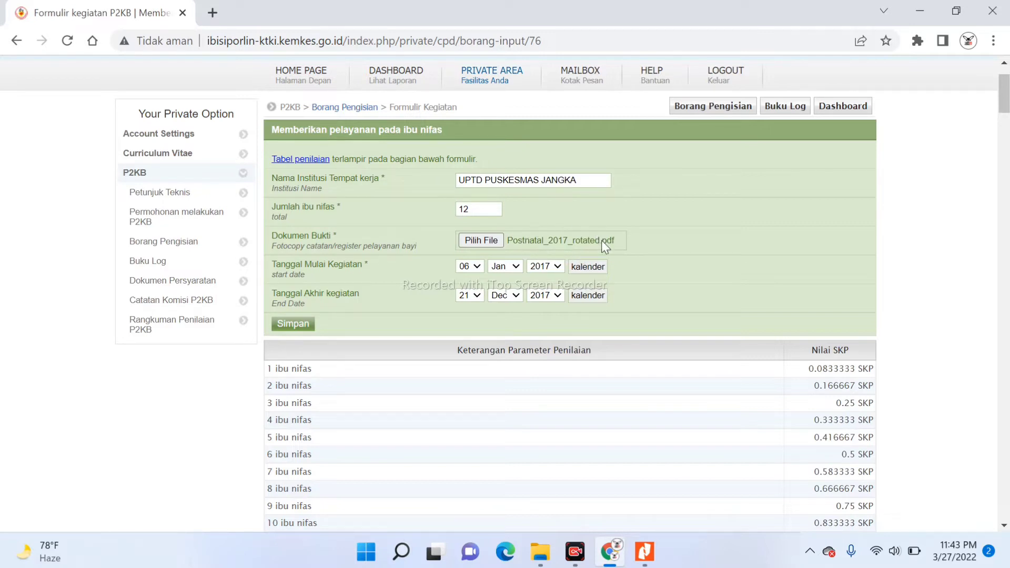
click(293, 325)
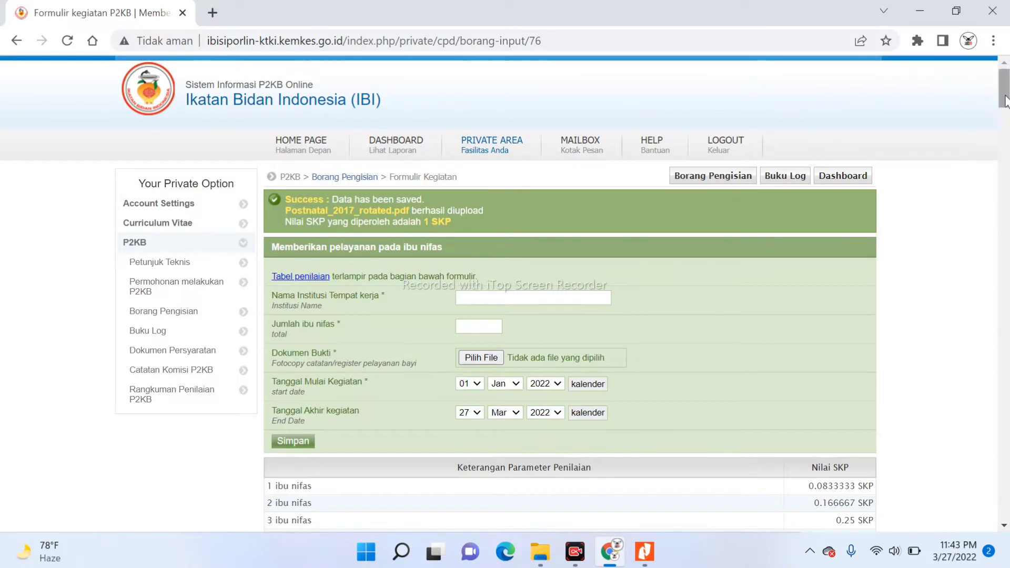
In the fresh form, pick the suggested UPTD PUSKESMAS JANGKA institution and enter 12 ibu nifas
drag(1005, 100, 1005, 108)
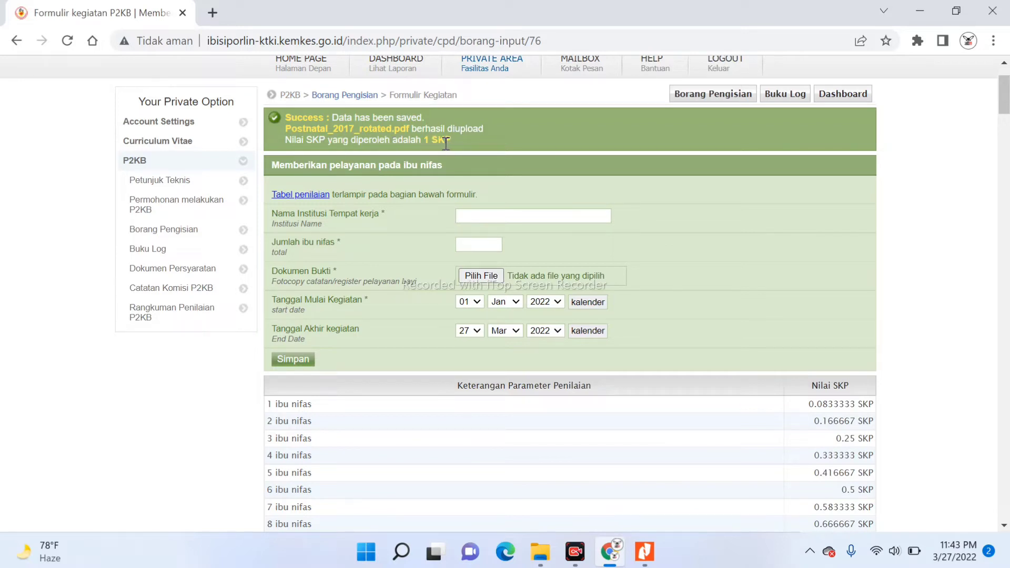
click(466, 217)
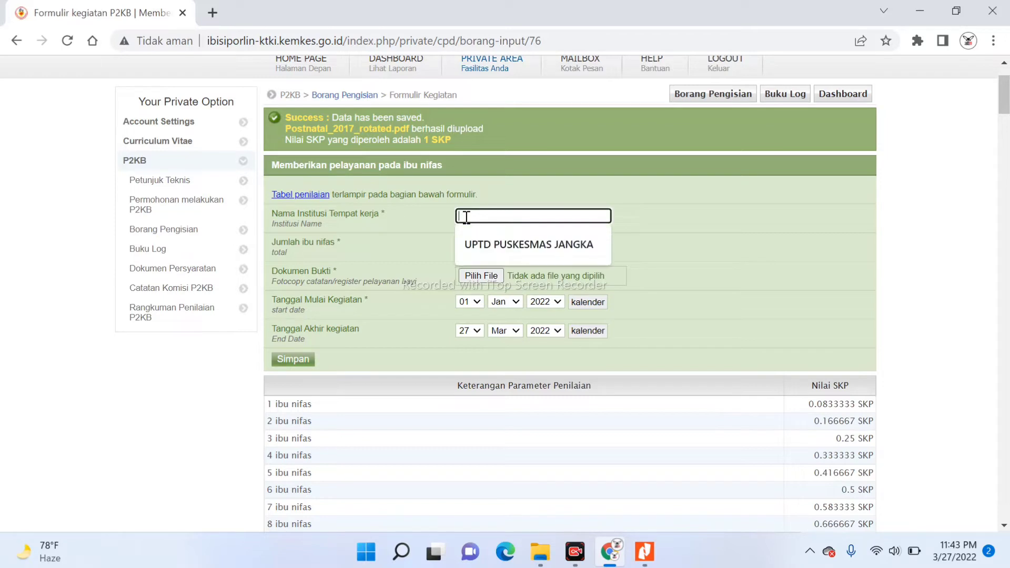
click(470, 249)
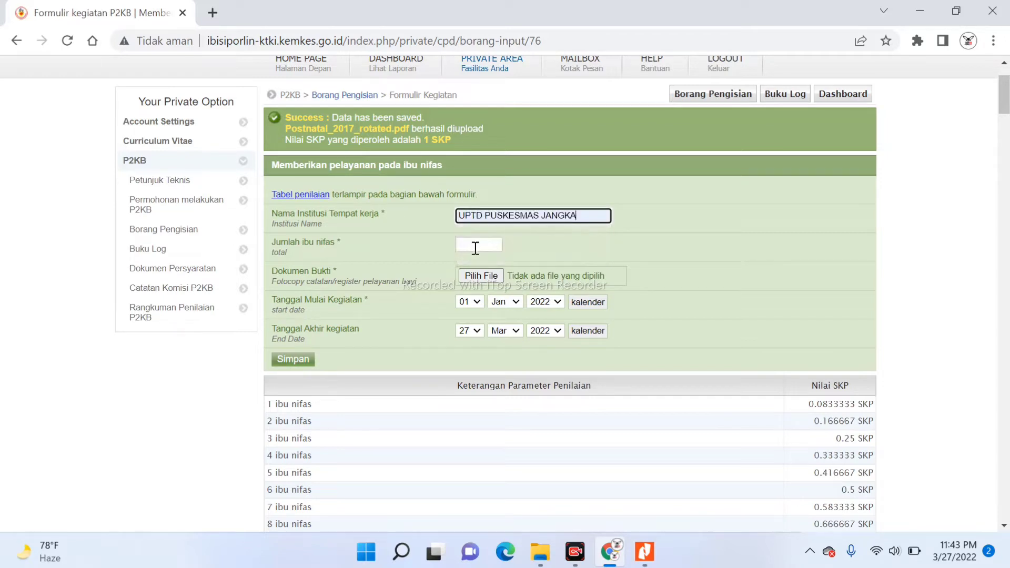
click(480, 245)
text(12)
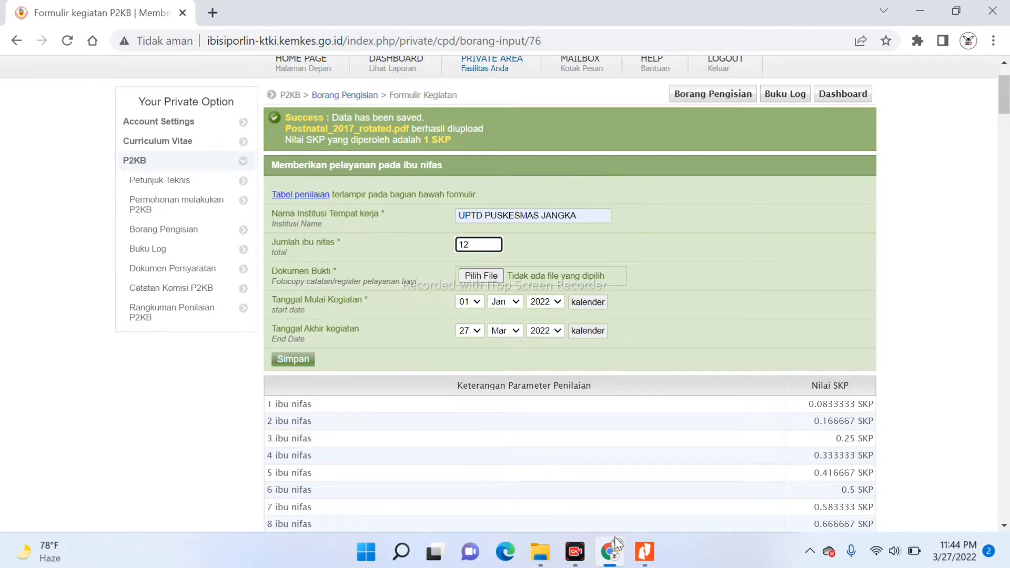
Open Postnatal_2018_rotated.pdf from the POSTNATAL folder for reference
click(536, 469)
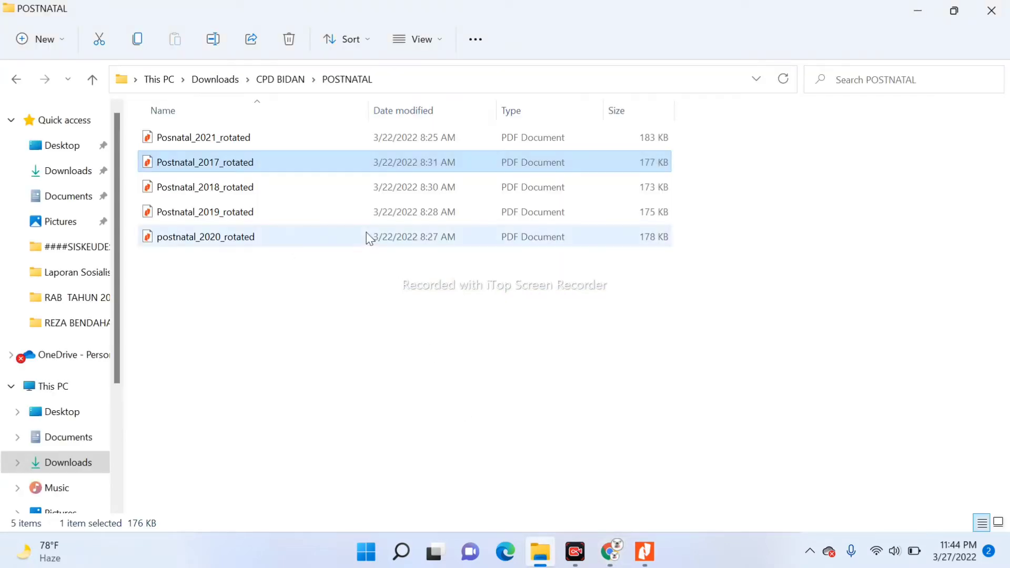
double_click(279, 188)
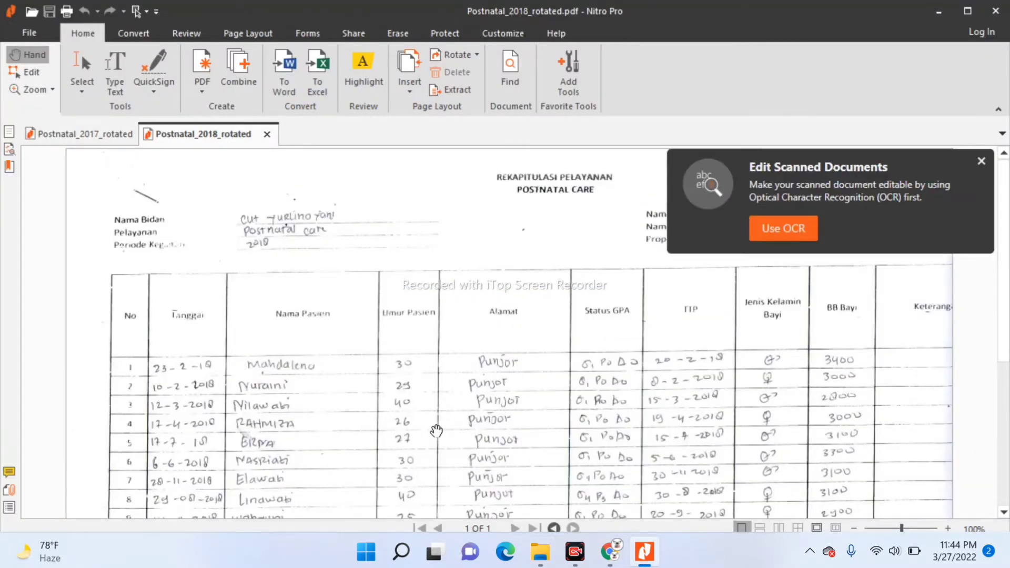
click(615, 561)
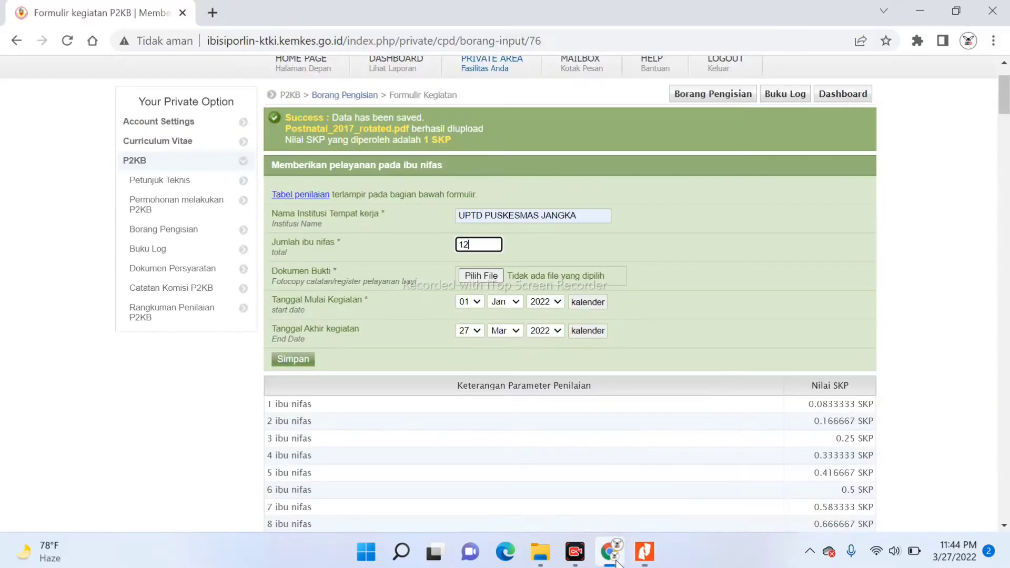
Set the start date to 23 Jan 2018 and the end year to 2018
click(475, 302)
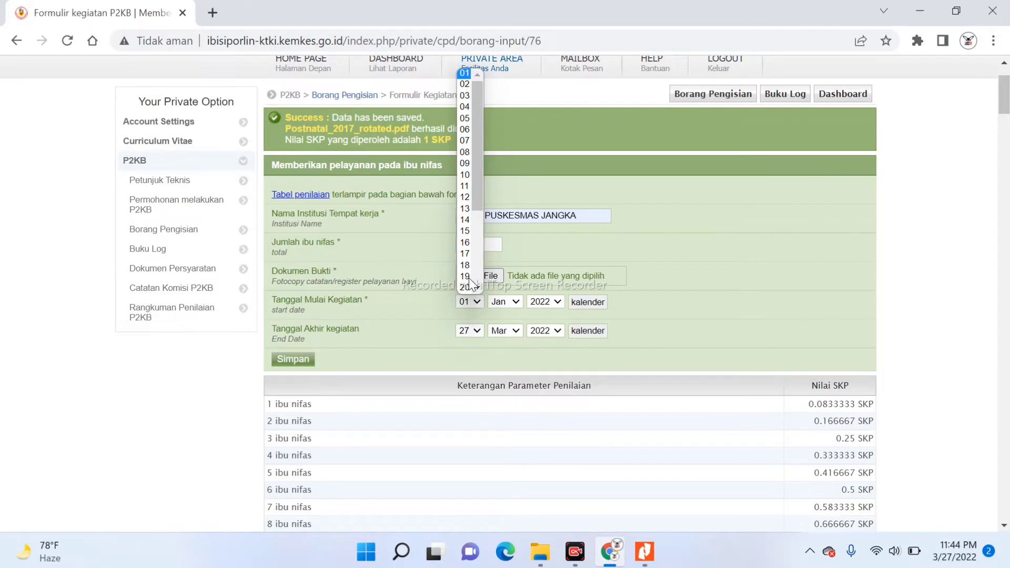
scroll(477, 292, down, 2)
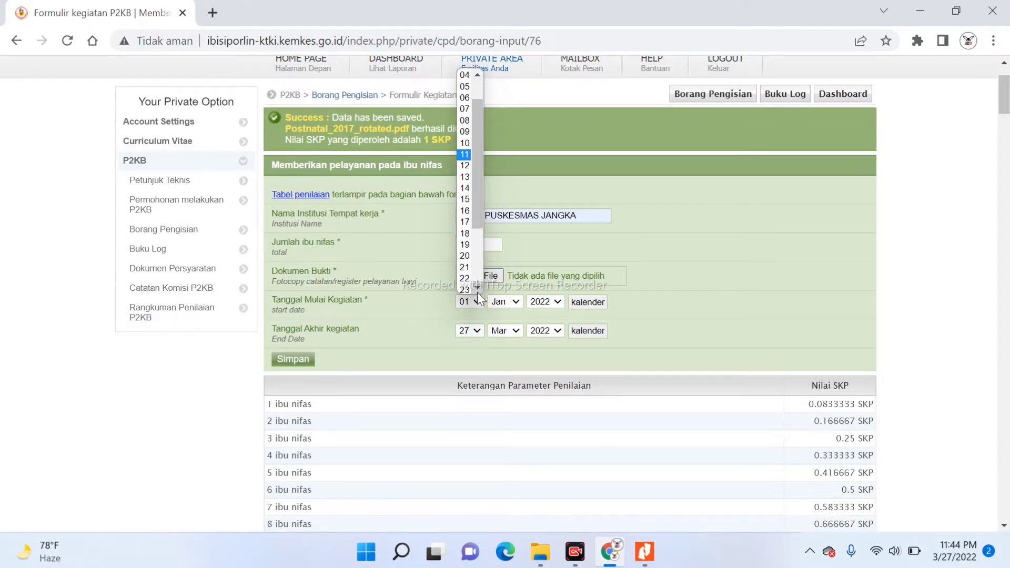
click(463, 258)
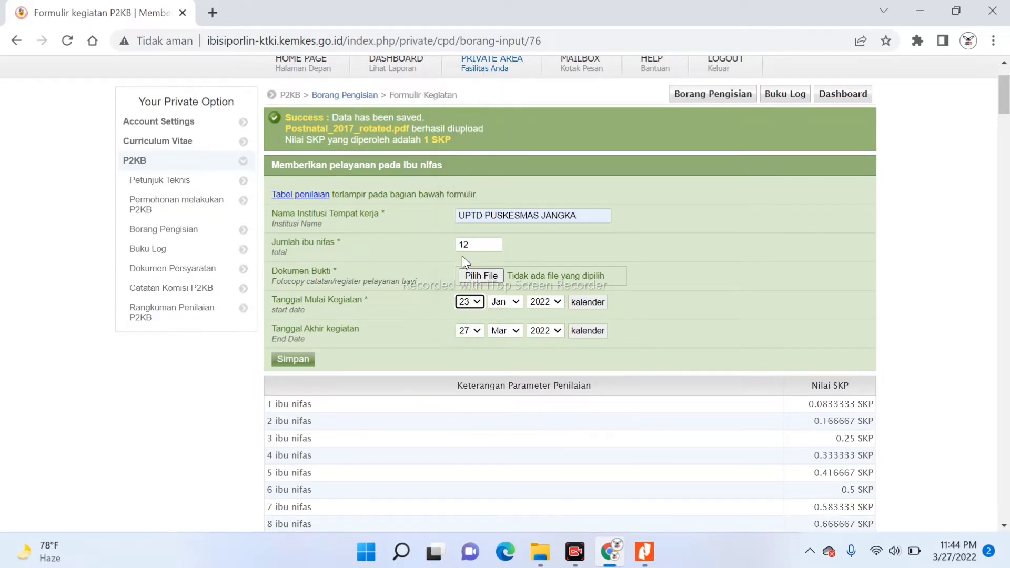
click(557, 302)
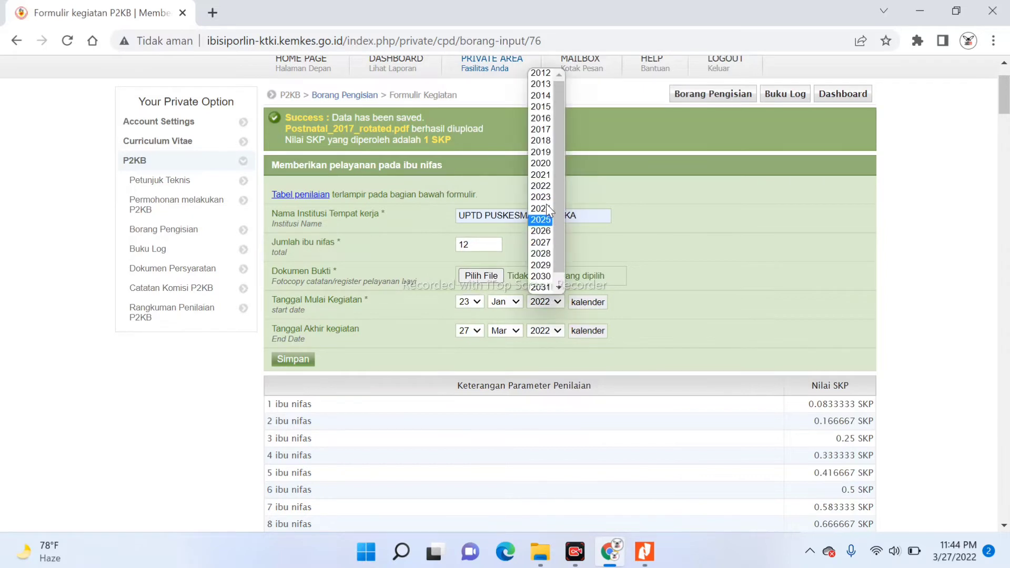
click(548, 140)
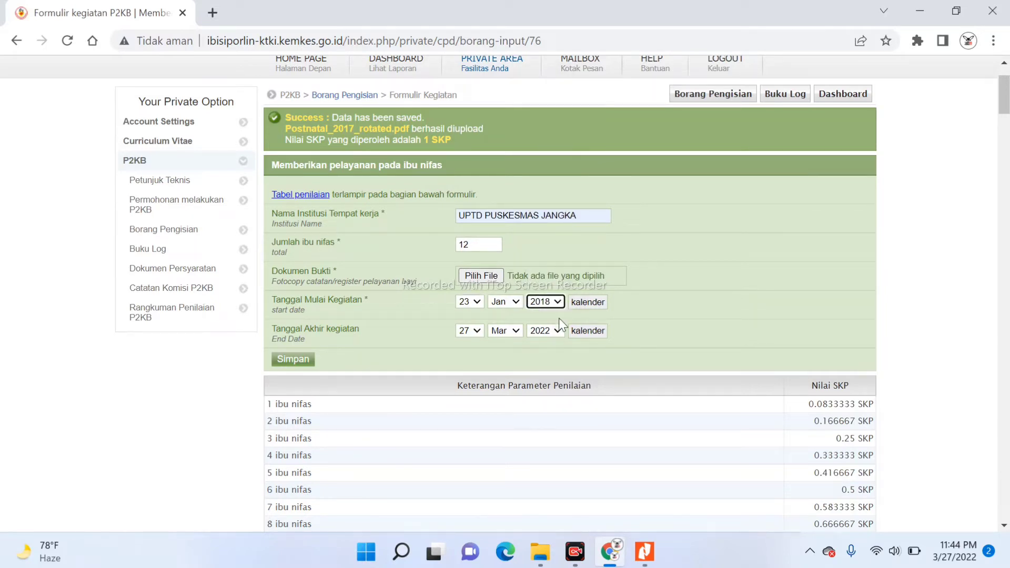
click(554, 336)
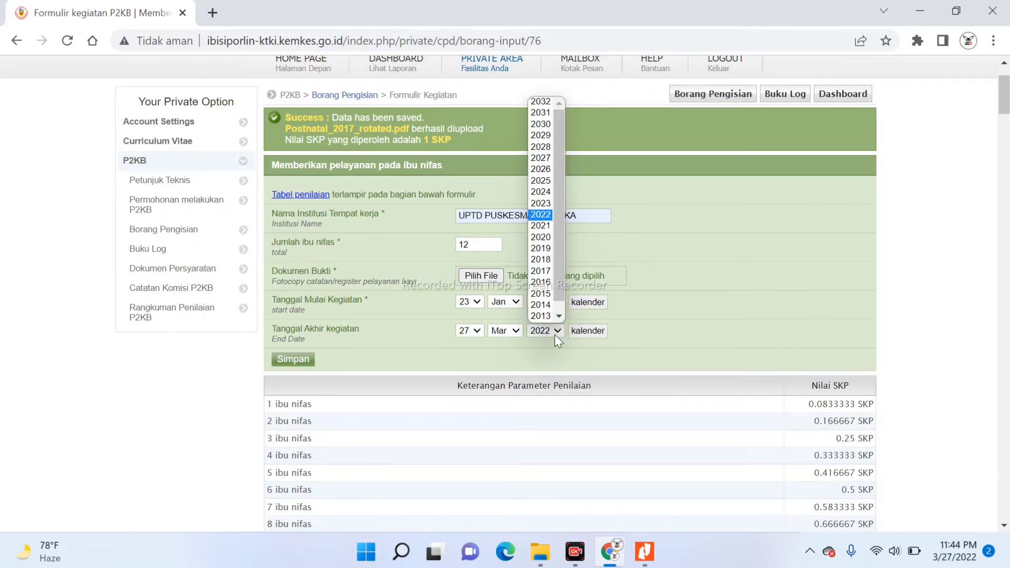
click(545, 261)
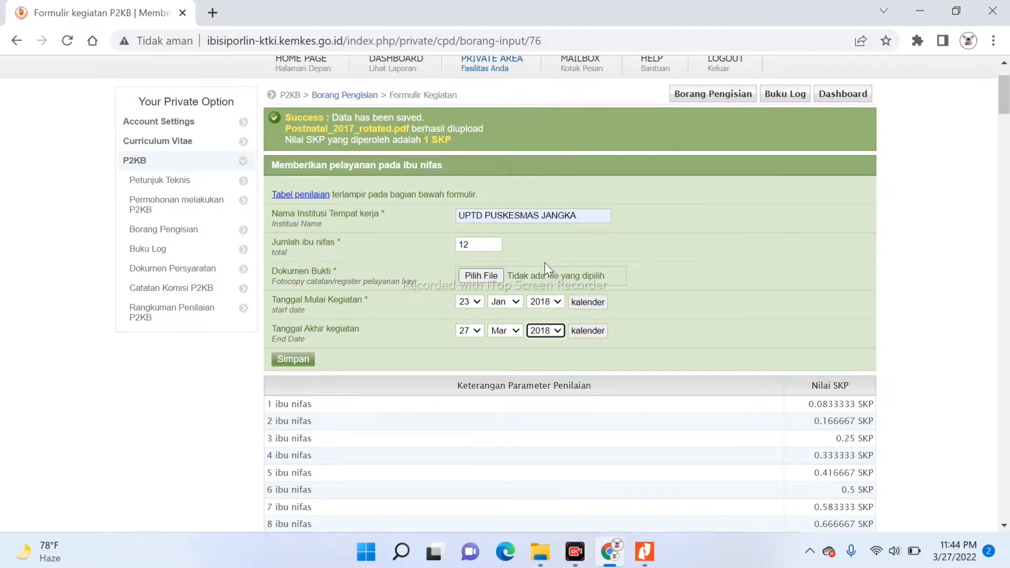
After checking the 2018 recap, set the end date to 09 Dec 2018
click(645, 552)
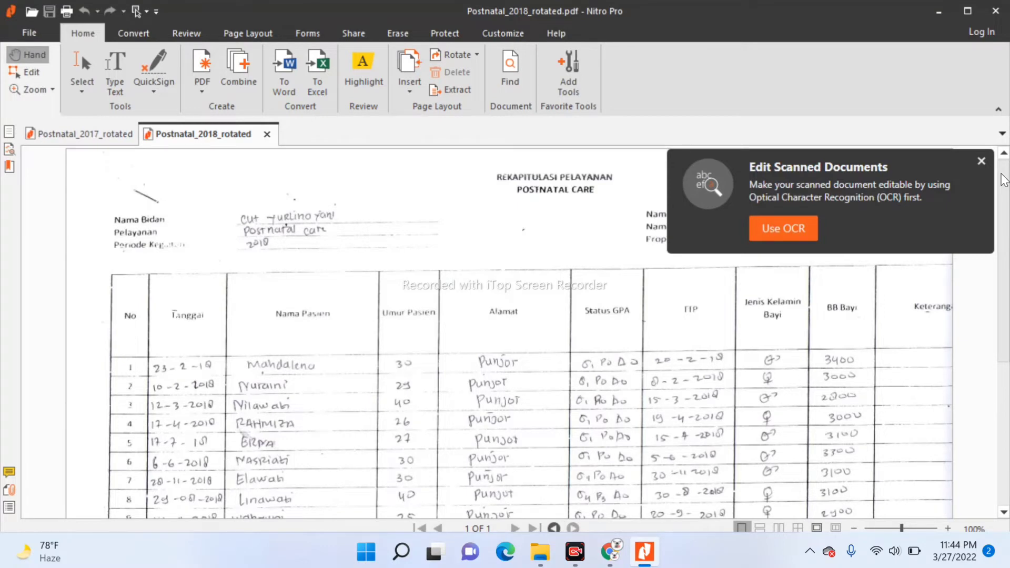
scroll(1004, 178, down, 3)
scroll(1003, 179, down, 2)
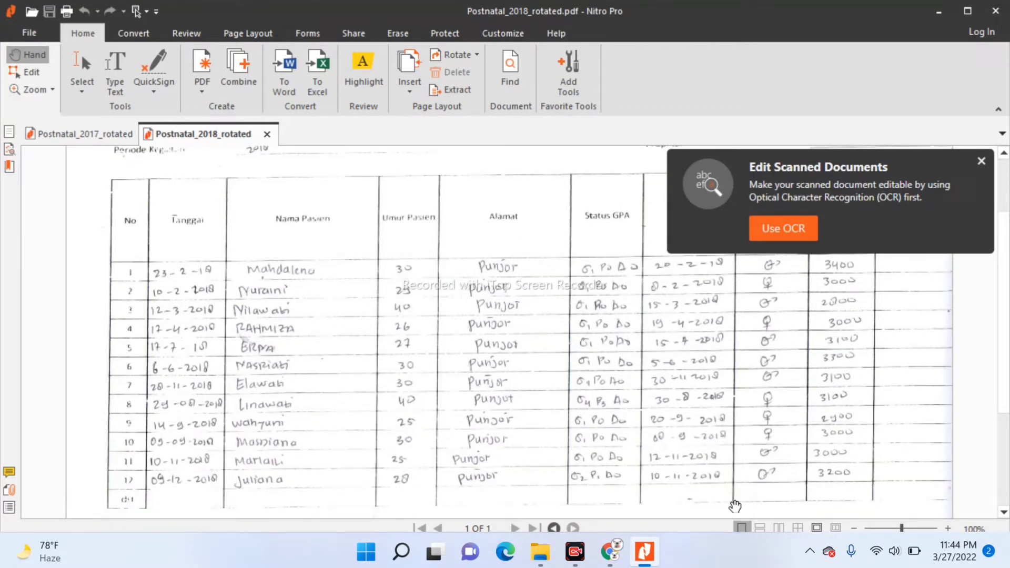
click(610, 552)
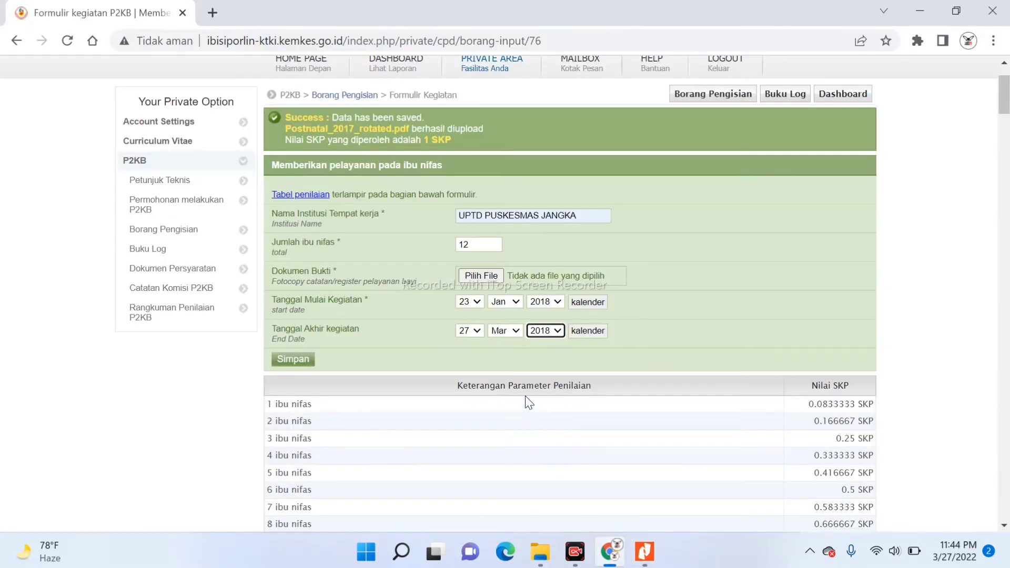
click(472, 328)
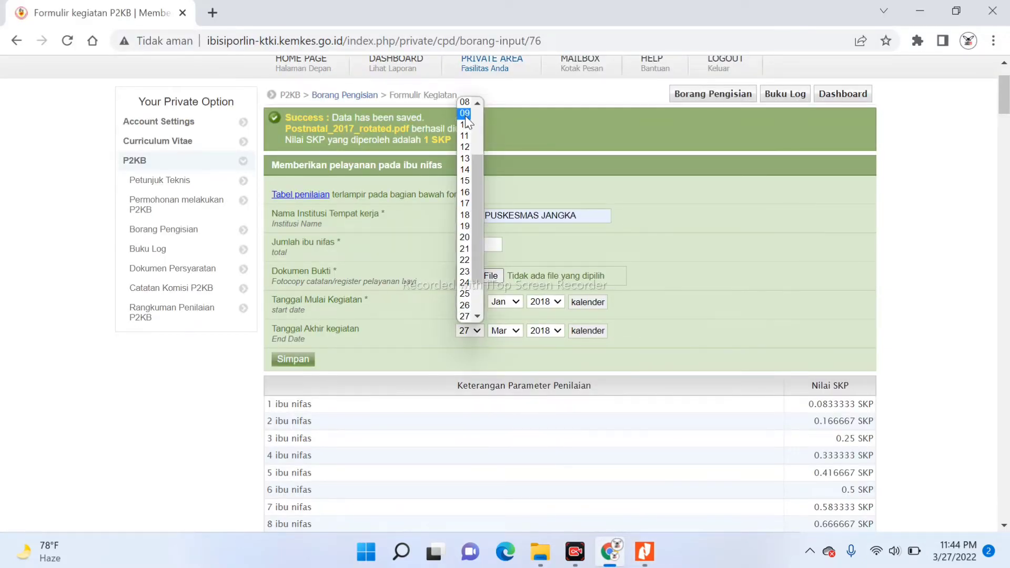
click(465, 113)
click(519, 332)
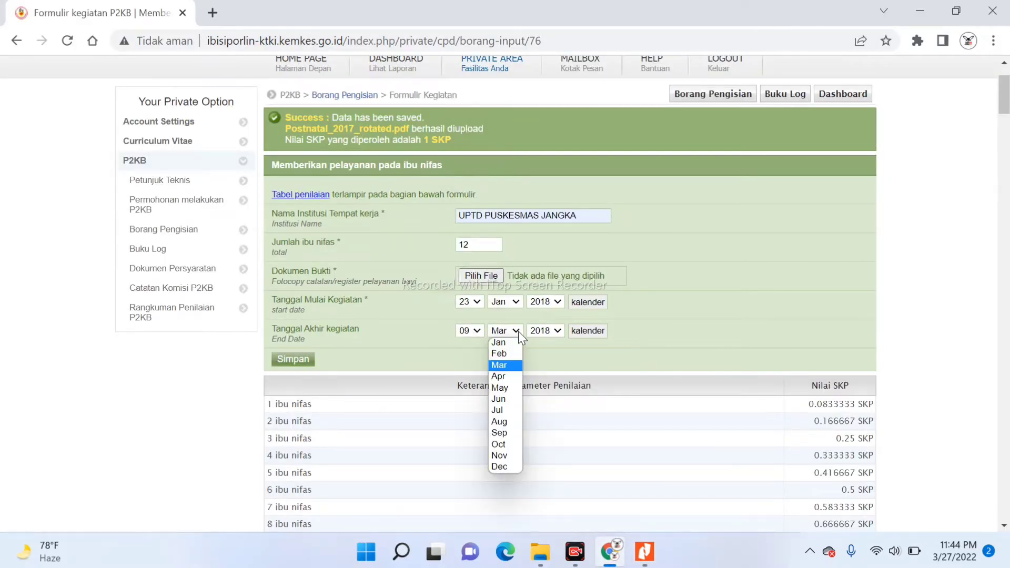
click(514, 474)
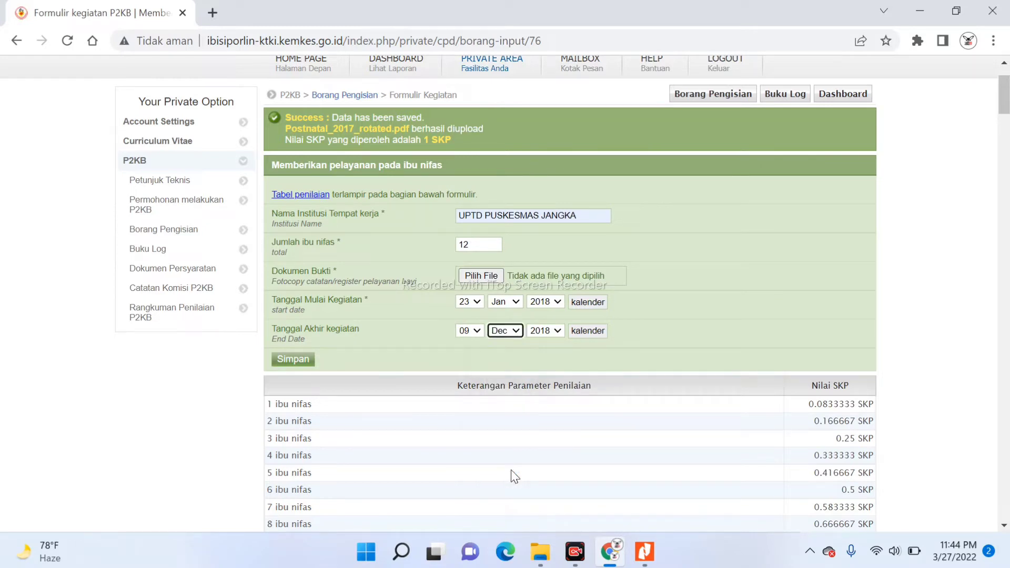
click(475, 275)
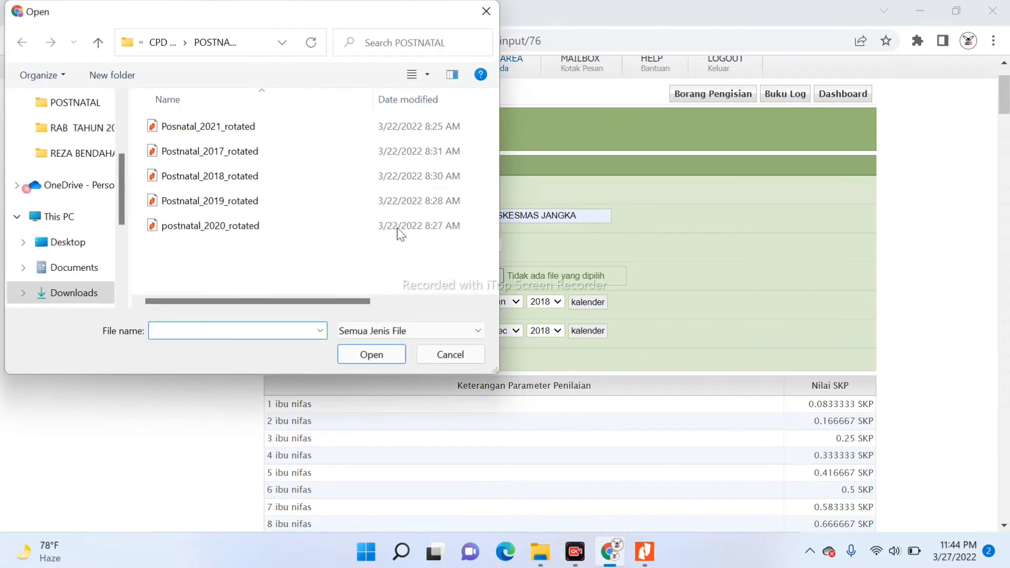
Upload Postnatal_2018_rotated.pdf as evidence and save the 2018 ibu nifas entry
click(237, 181)
click(371, 354)
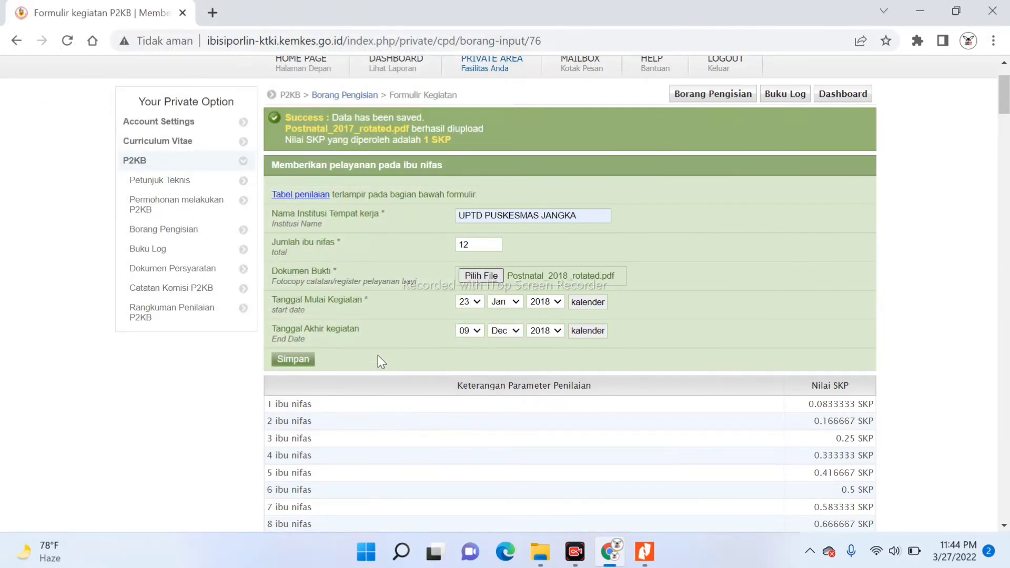
click(293, 361)
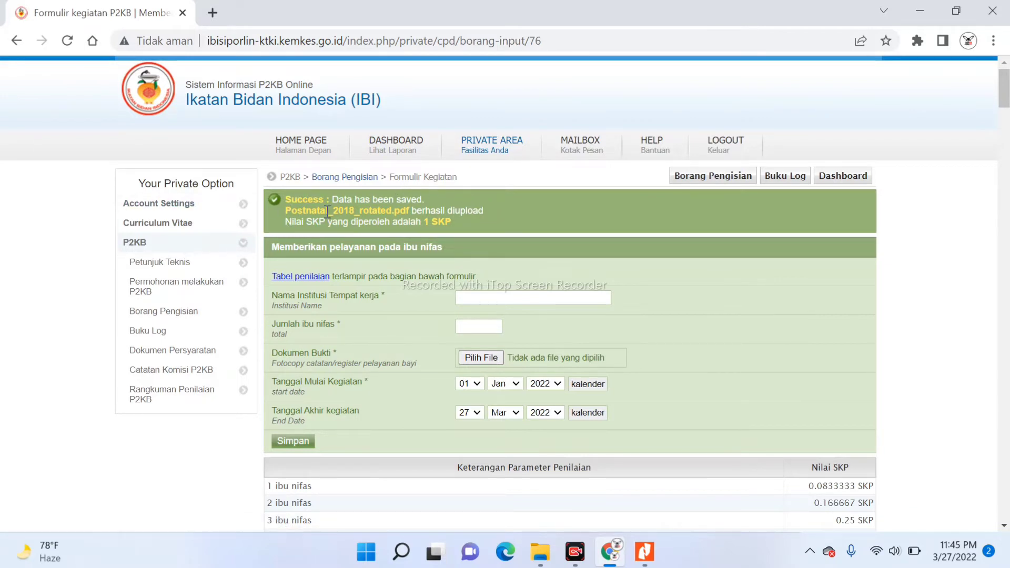
Accept the UPTD PUSKESMAS JANGKA suggestion as institution and enter 12 ibu nifas
scroll(349, 257, down, 1)
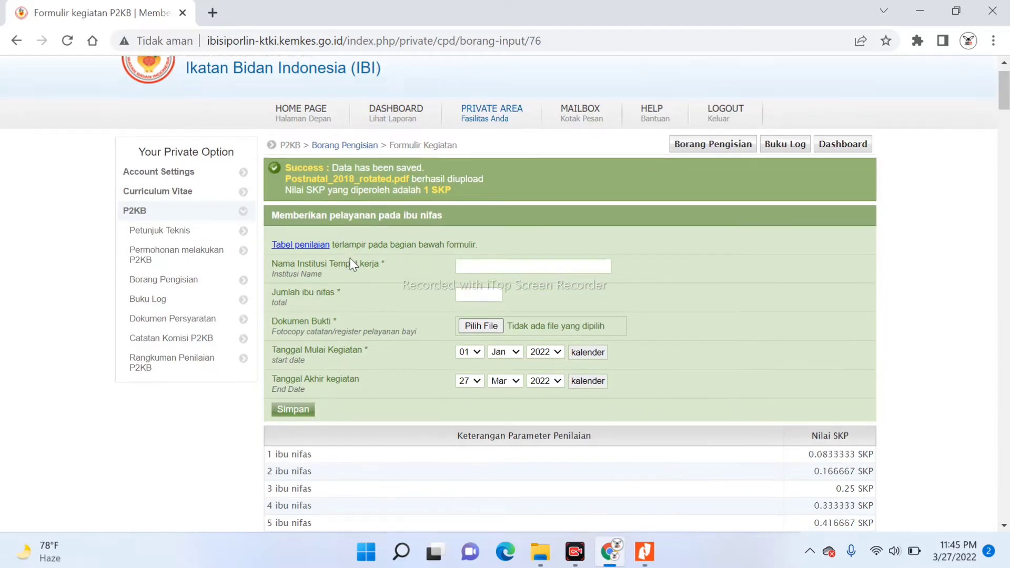
click(492, 264)
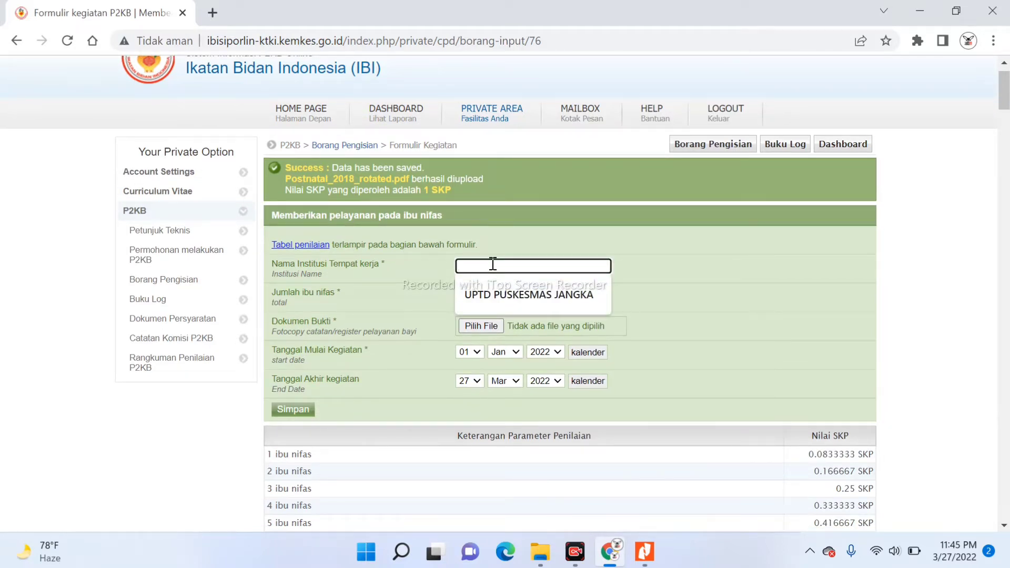
key(Down)
key(Return)
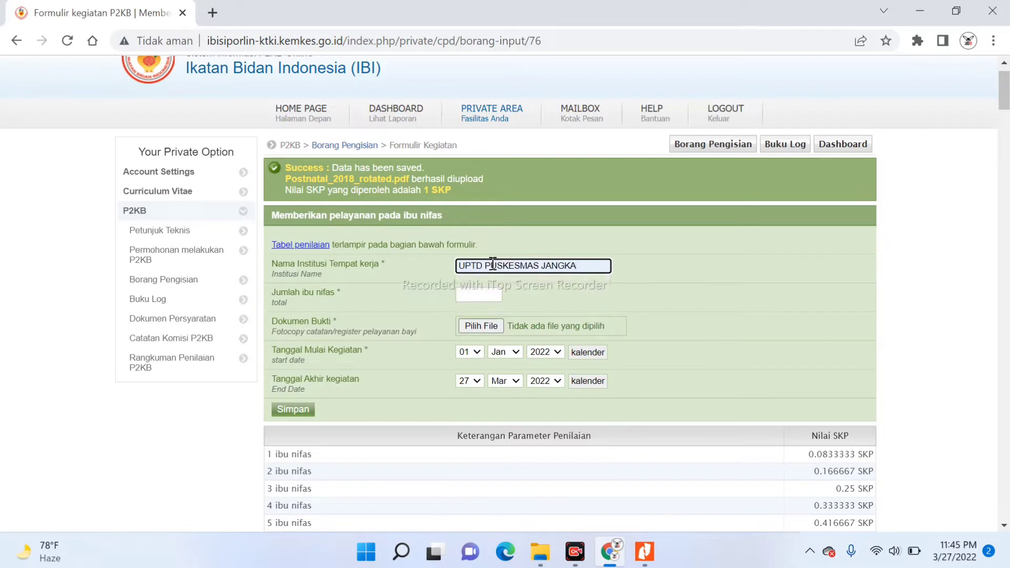
click(476, 295)
text(12)
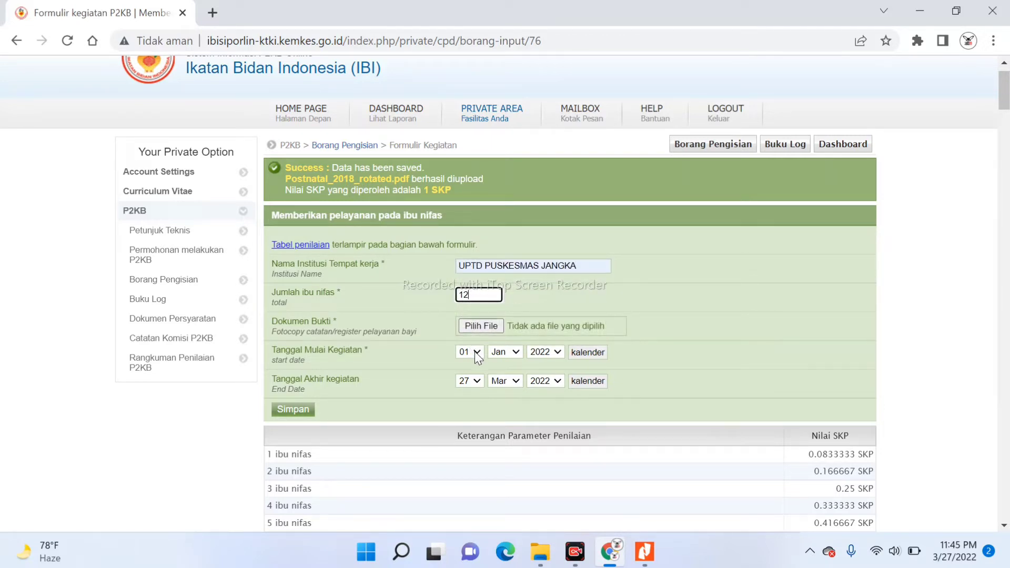
Open Postnatal_2019_rotated.pdf in Nitro Pro and review the 2019 recap
click(542, 562)
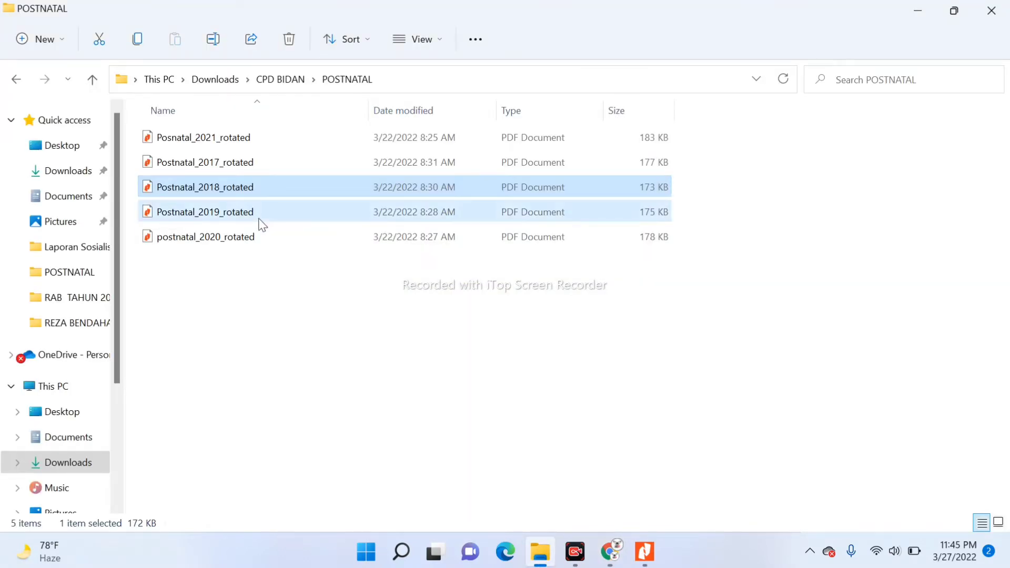
double_click(259, 215)
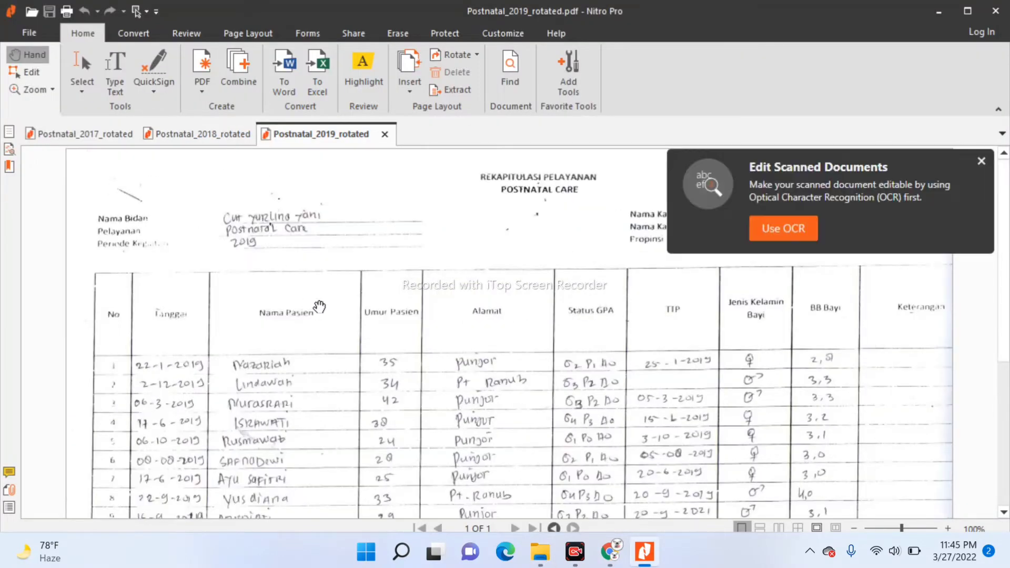
scroll(376, 331, down, 3)
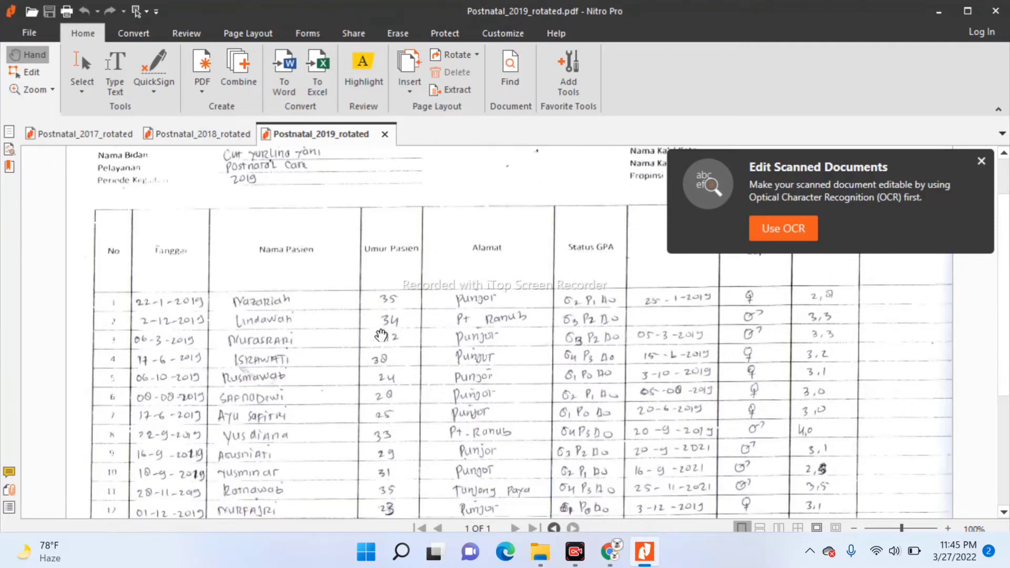
mouse_move(619, 535)
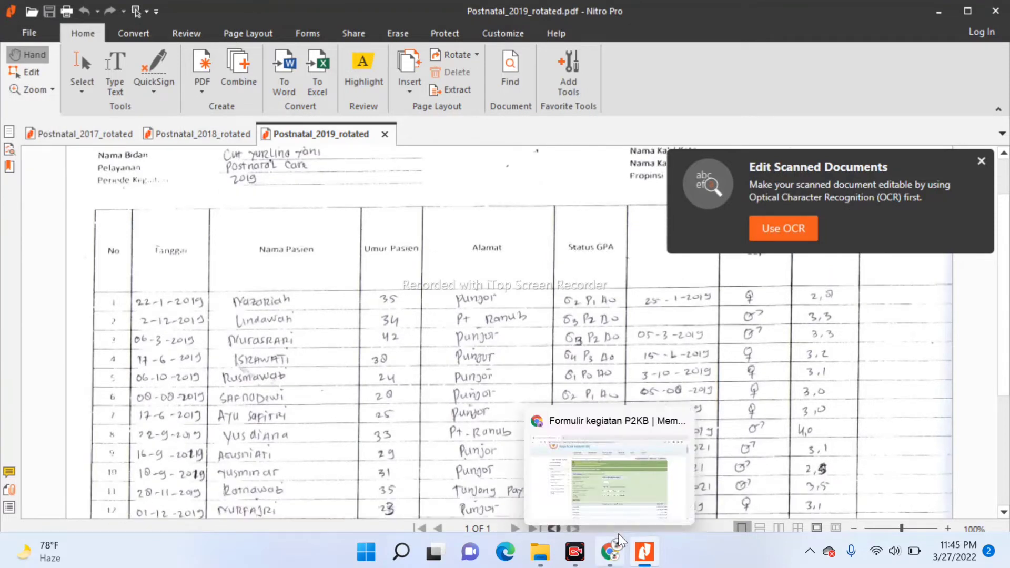
scroll(619, 535, down, 3)
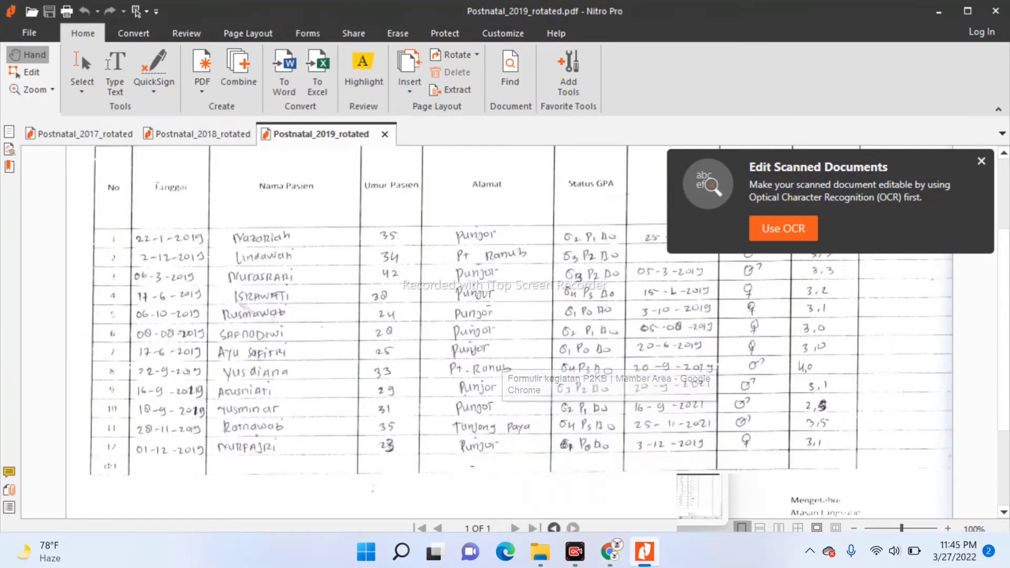
click(609, 550)
click(475, 352)
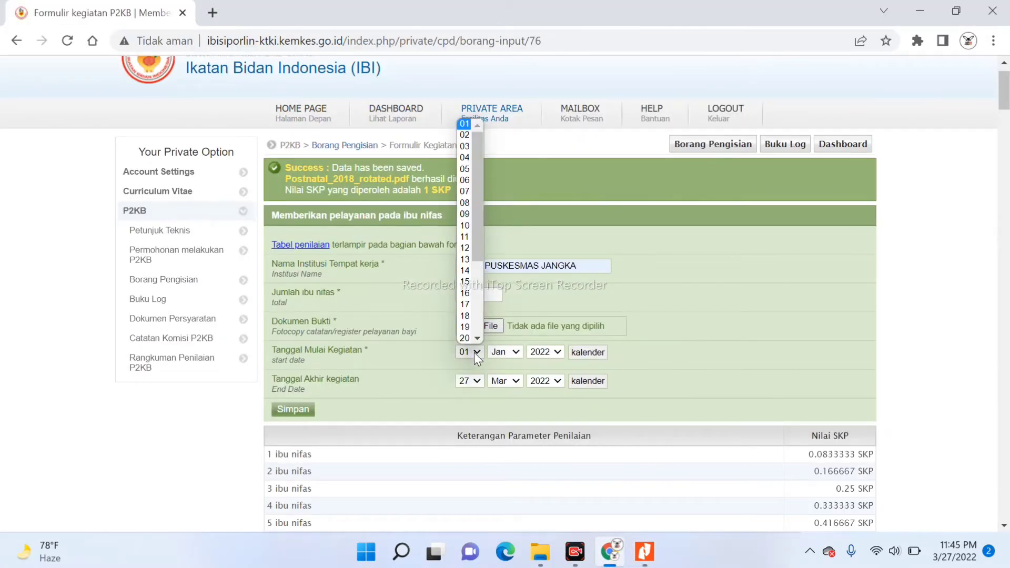
Set start day 22 and start year 2019, and the end date to 01 Dec 2019
scroll(472, 335, down, 1)
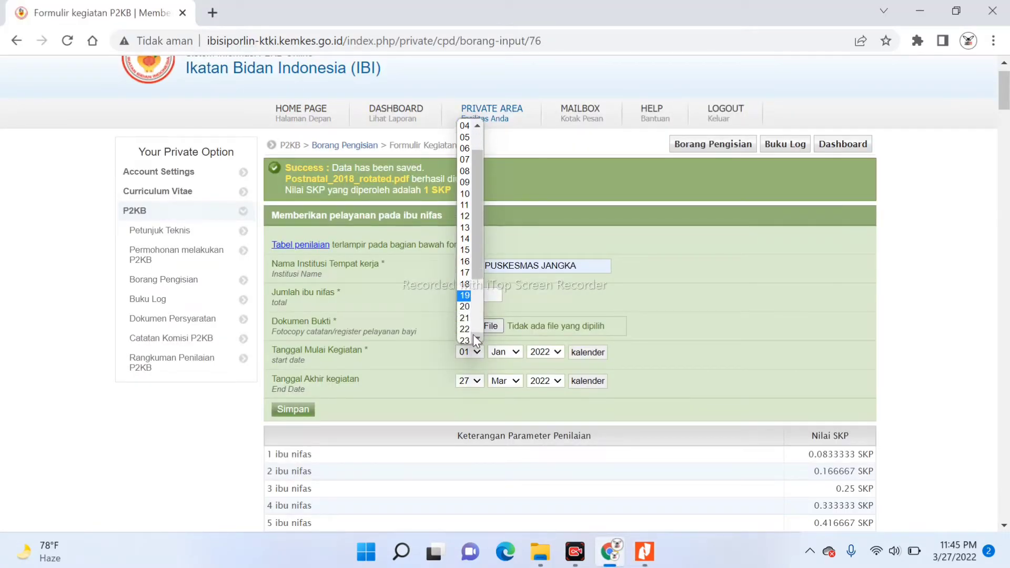
click(467, 332)
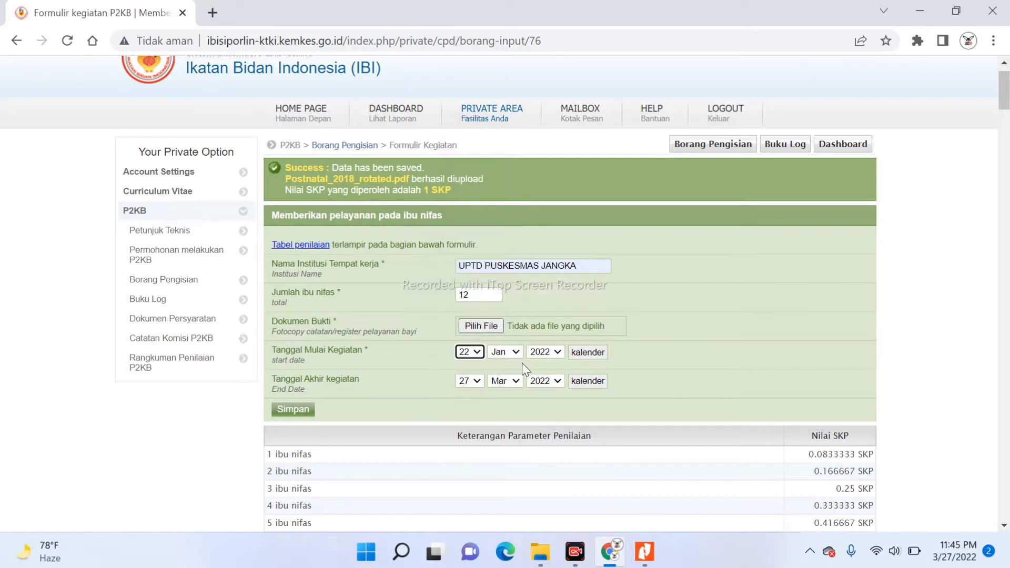
click(553, 353)
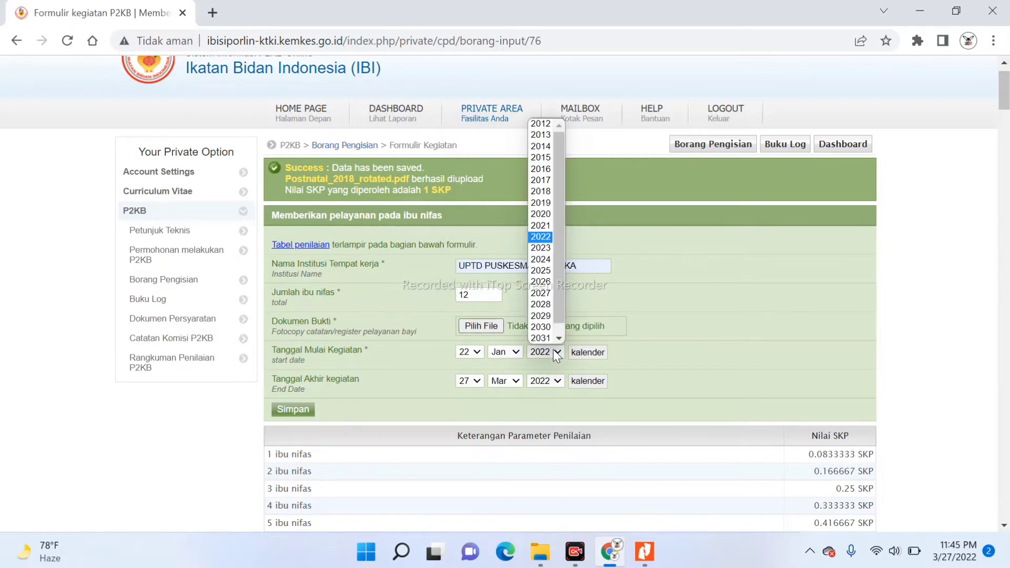
click(541, 203)
click(478, 386)
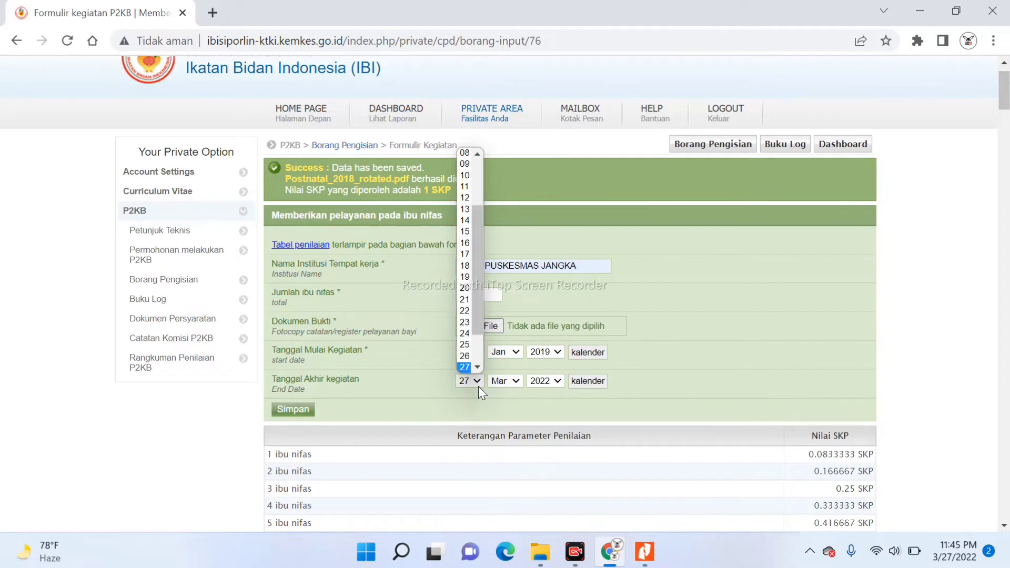
scroll(479, 362, down, 2)
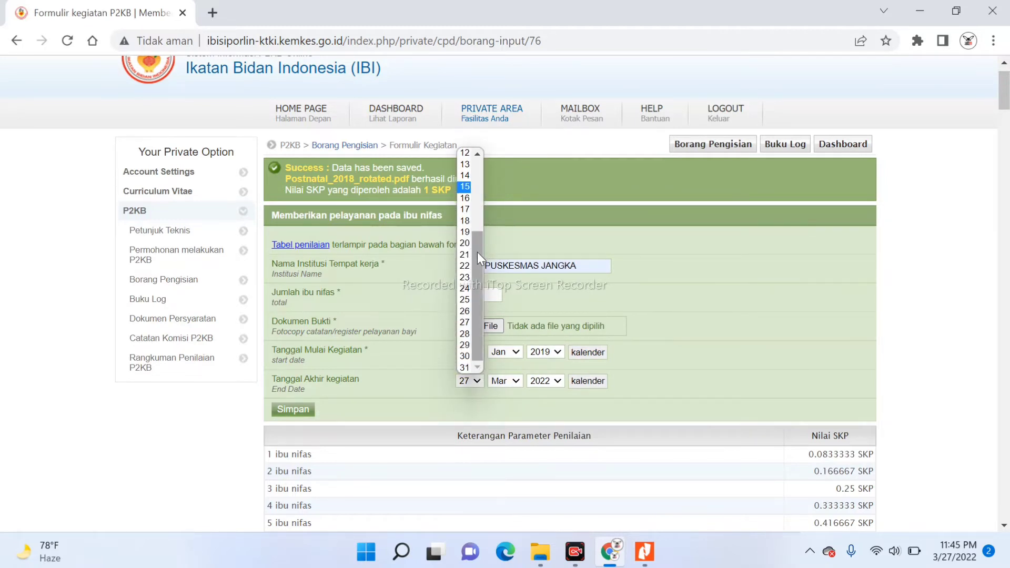
drag(477, 251, 469, 157)
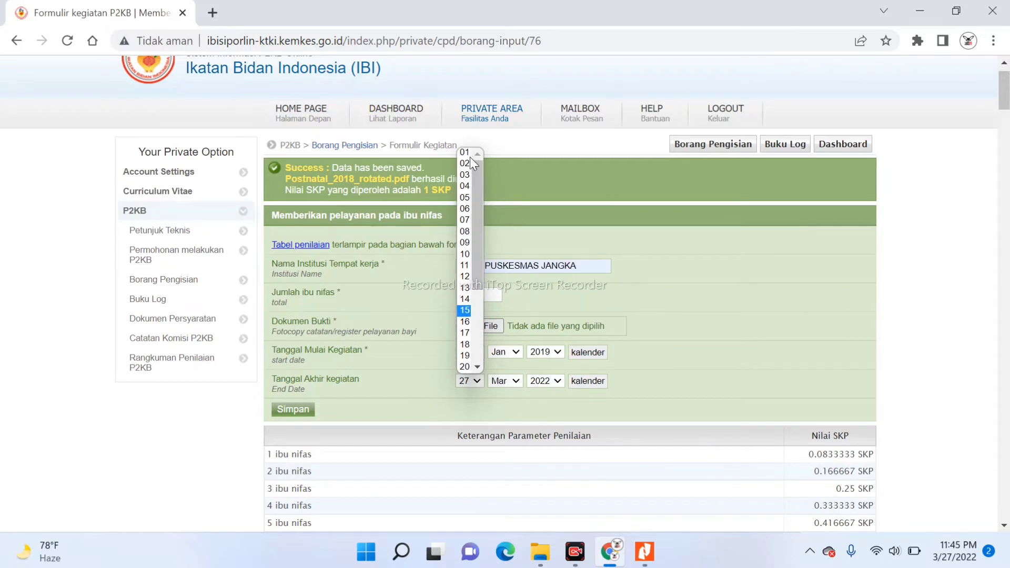
click(468, 153)
click(518, 378)
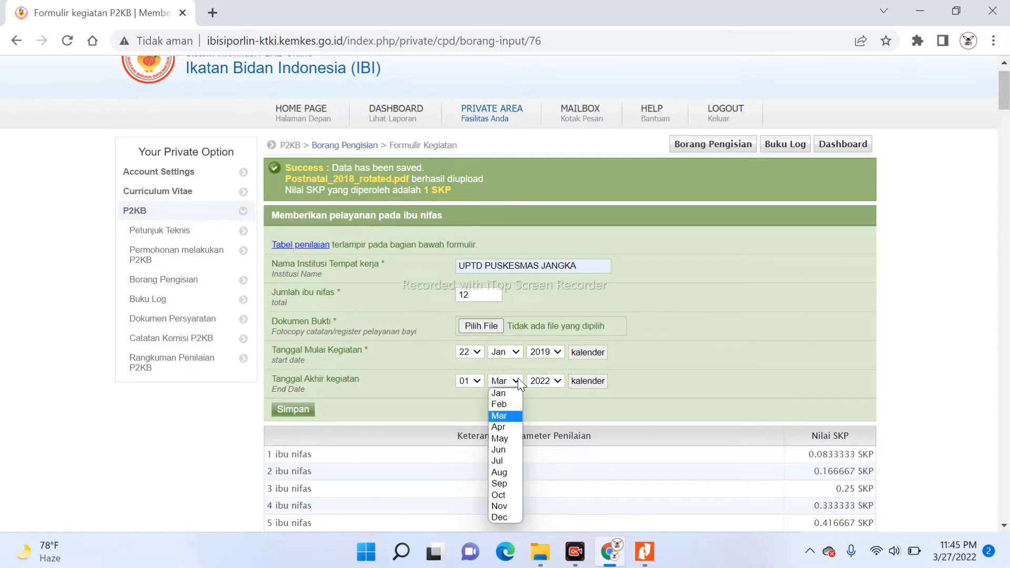
click(509, 519)
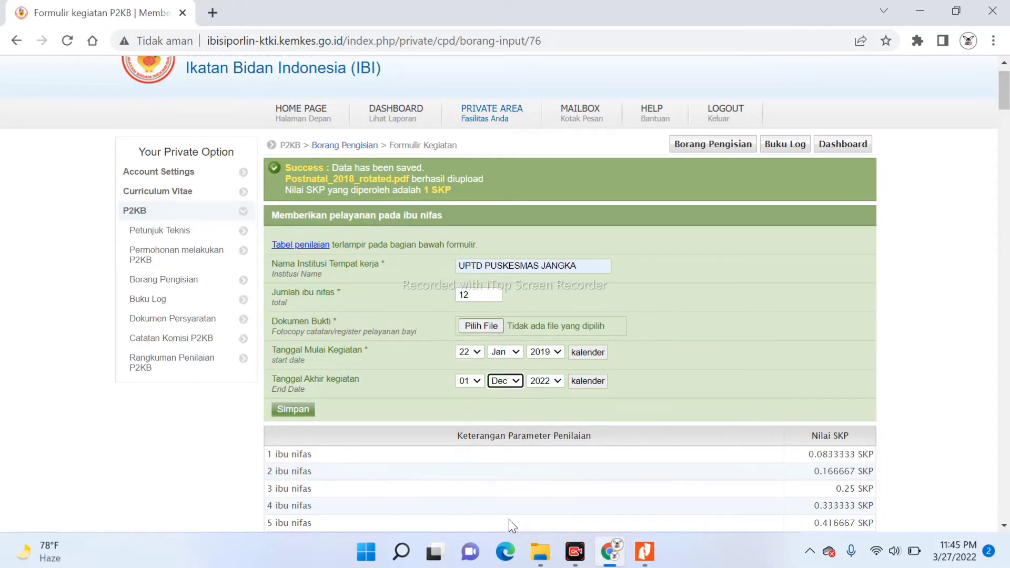
click(554, 382)
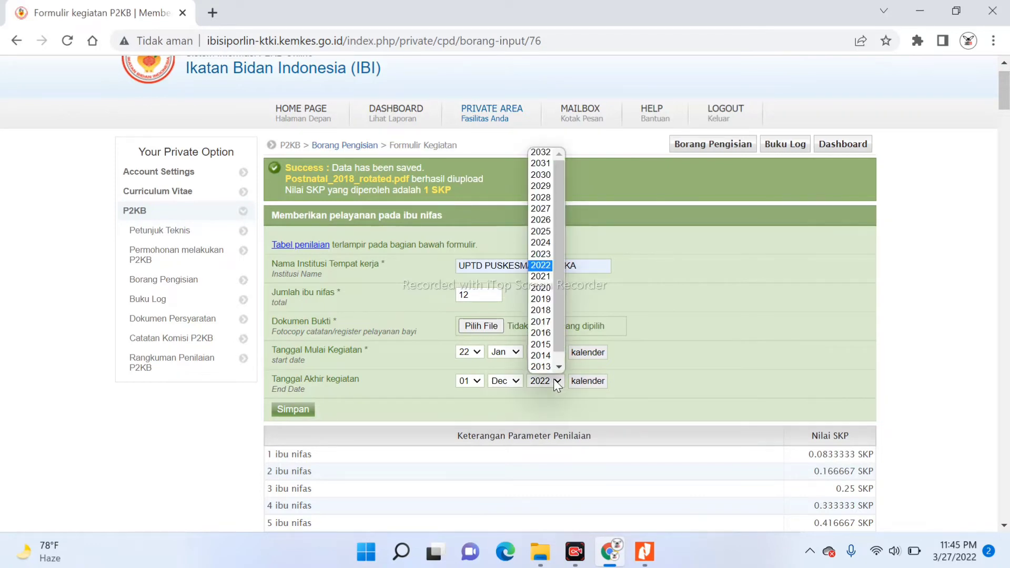
click(542, 299)
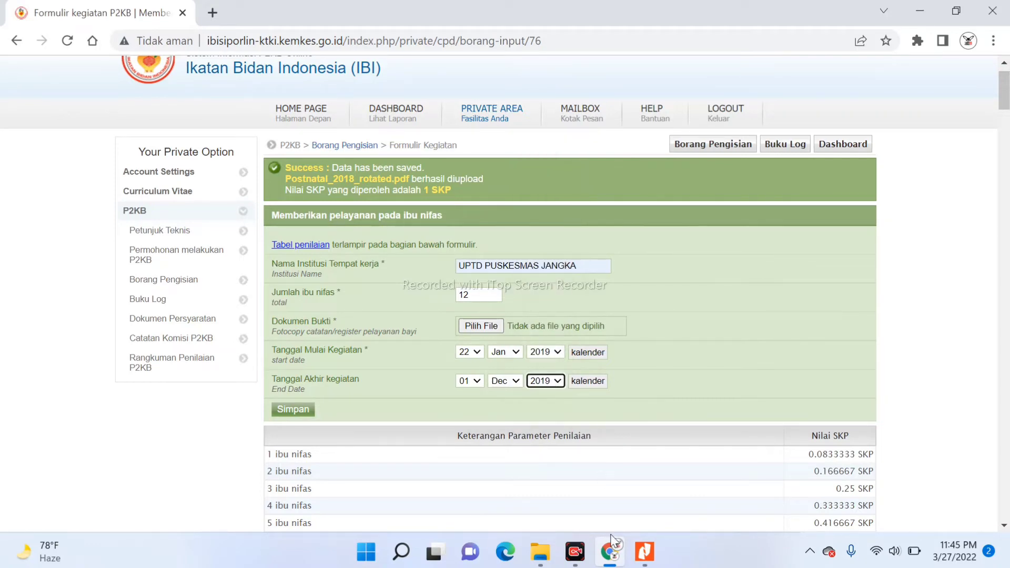
After checking the 2019 scan, attach Postnatal_2019_rotated.pdf as proof and save the entry
click(645, 555)
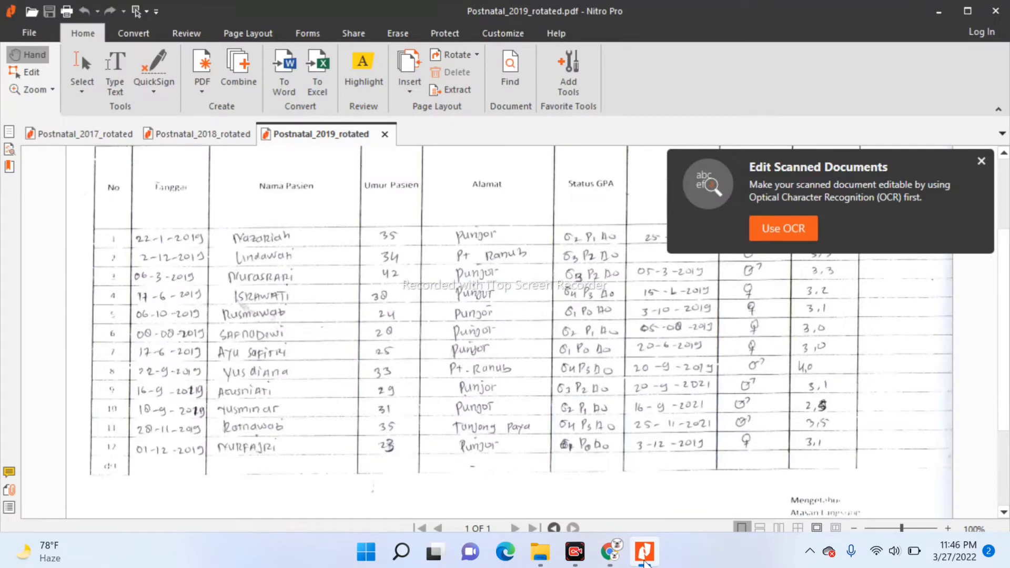
click(610, 551)
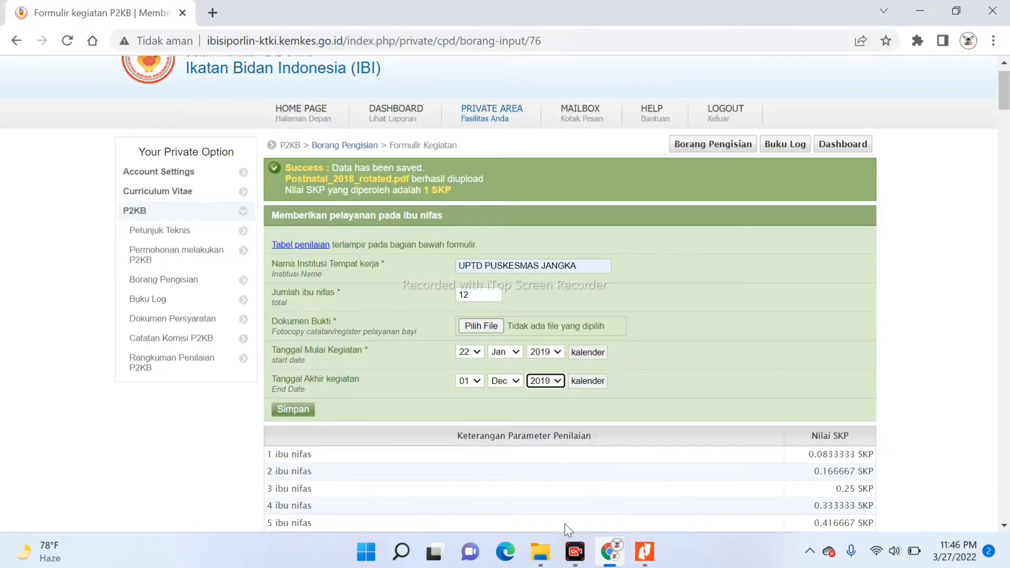
click(465, 320)
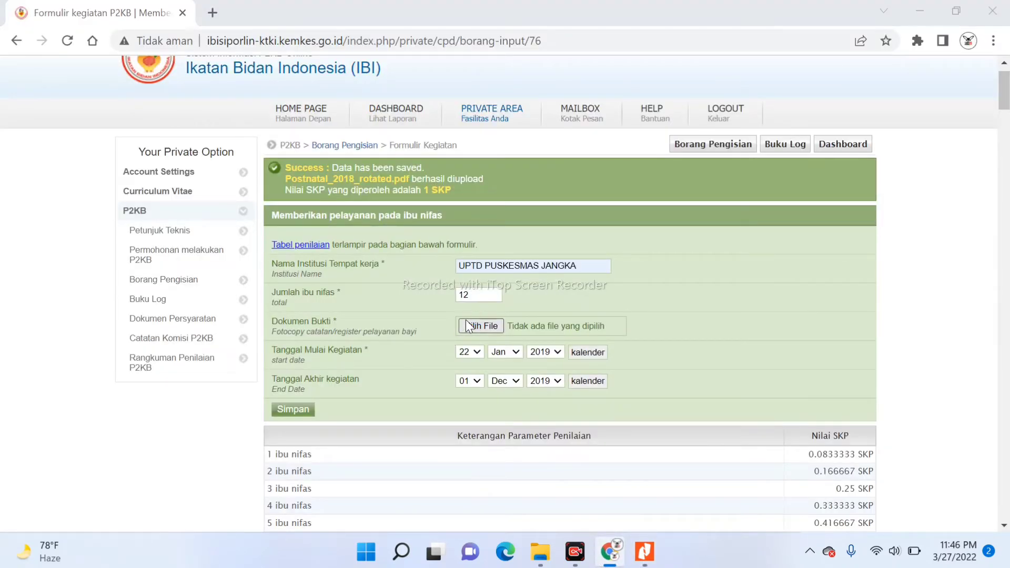
click(253, 205)
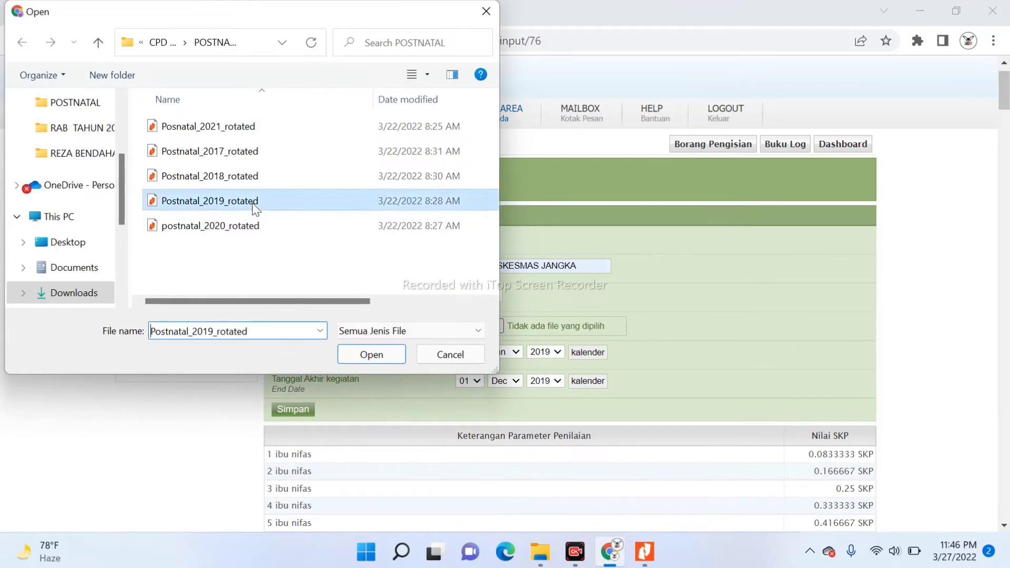
click(378, 356)
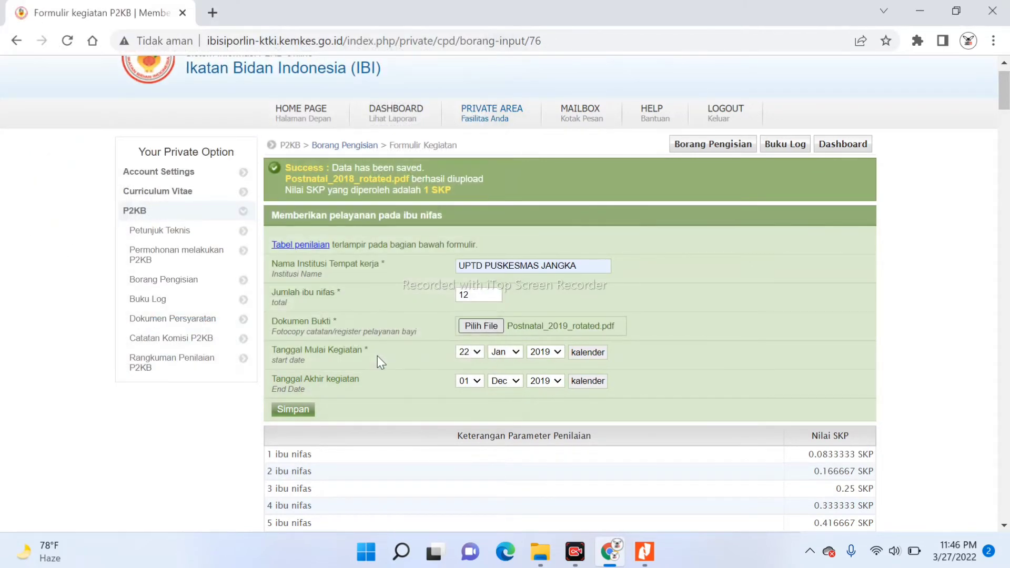
click(301, 414)
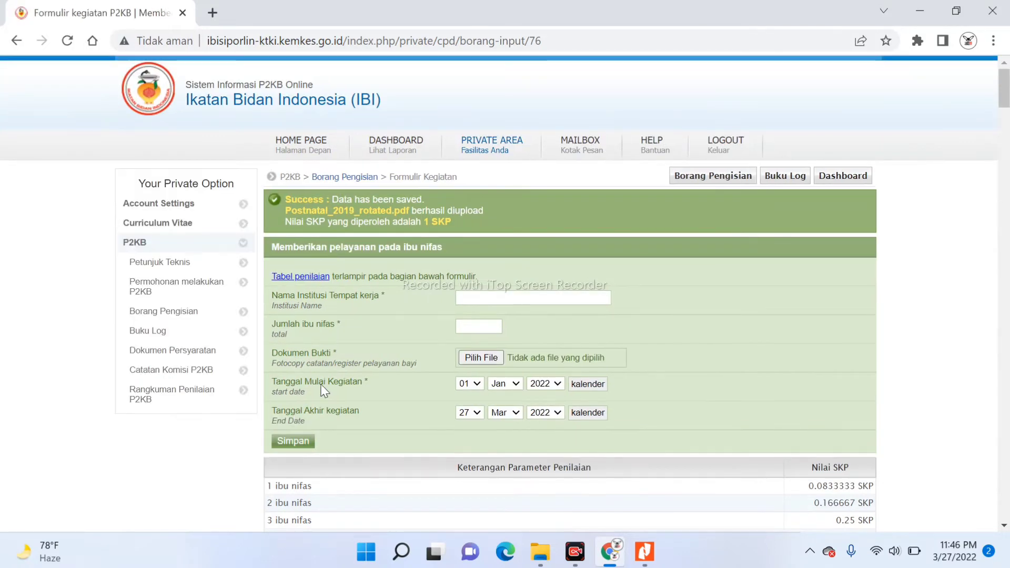
Fill the fresh form with institution UPTD PUSKESMAS JANGKA and 12 postpartum mothers
click(480, 296)
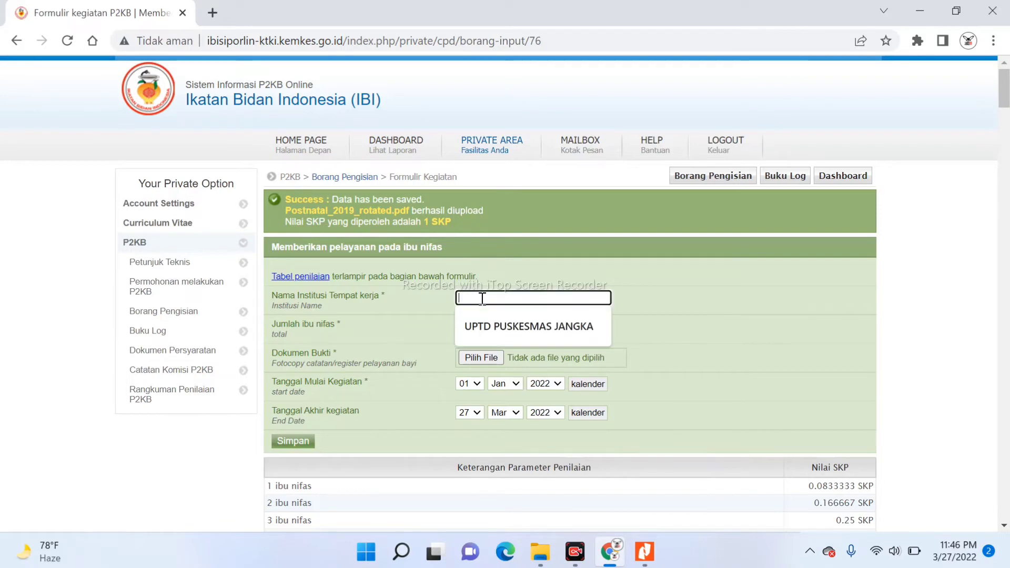
key(Down)
key(Return)
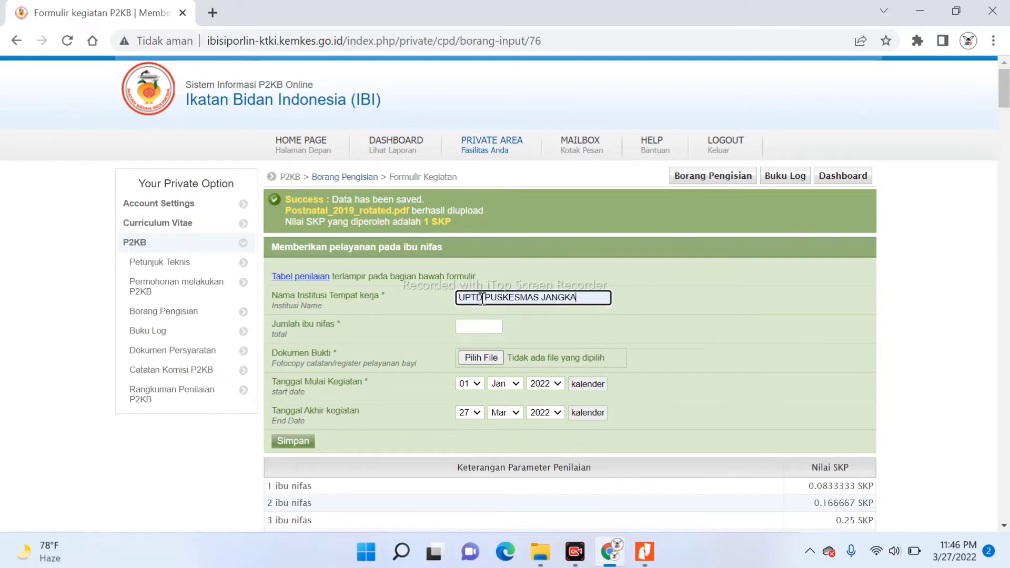
click(468, 327)
text(12)
click(439, 330)
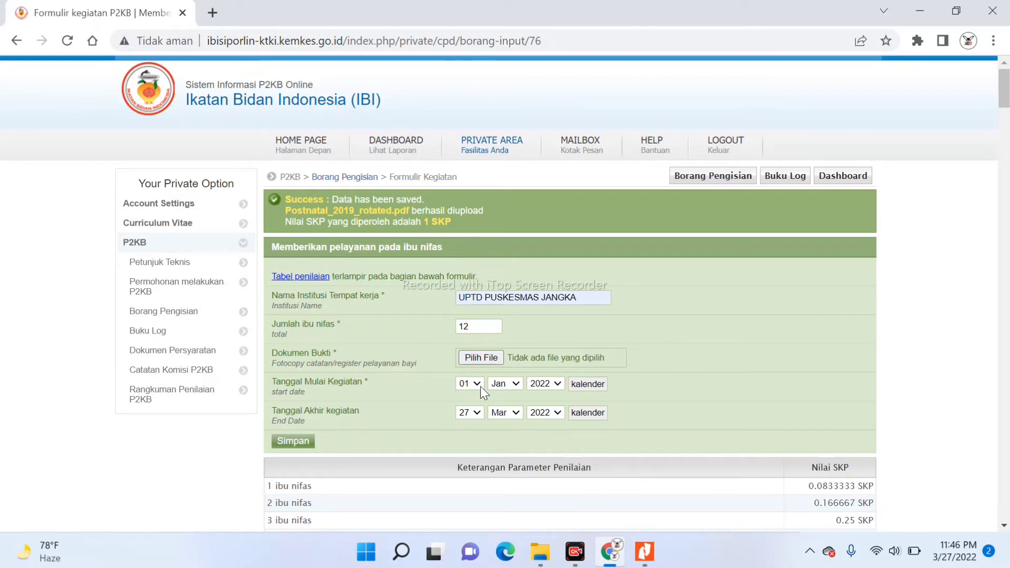
mouse_move(643, 551)
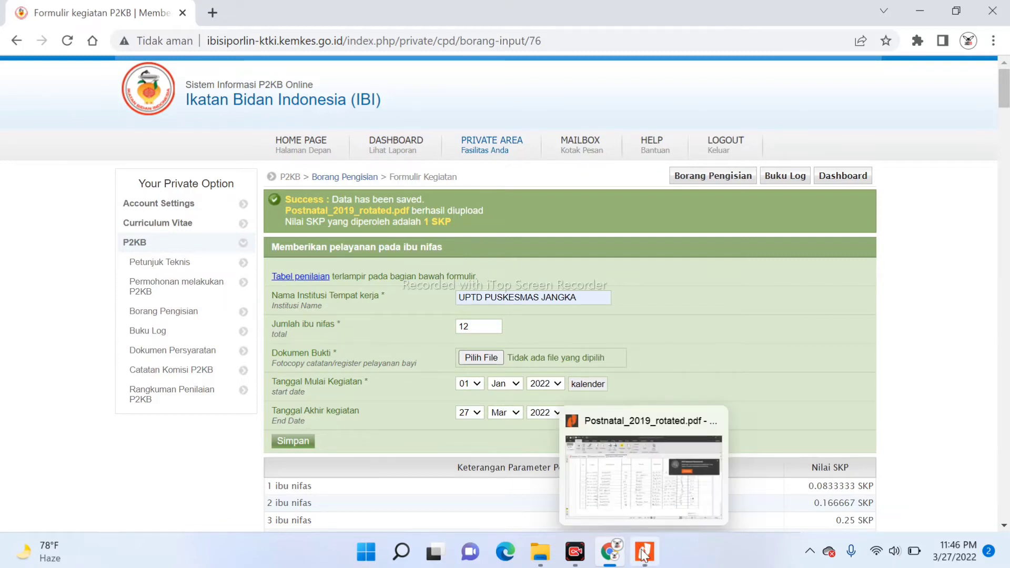
Open postnatal_2020_rotated from the POSTNATAL folder in Nitro Pro, review its table, then return to the form
click(537, 553)
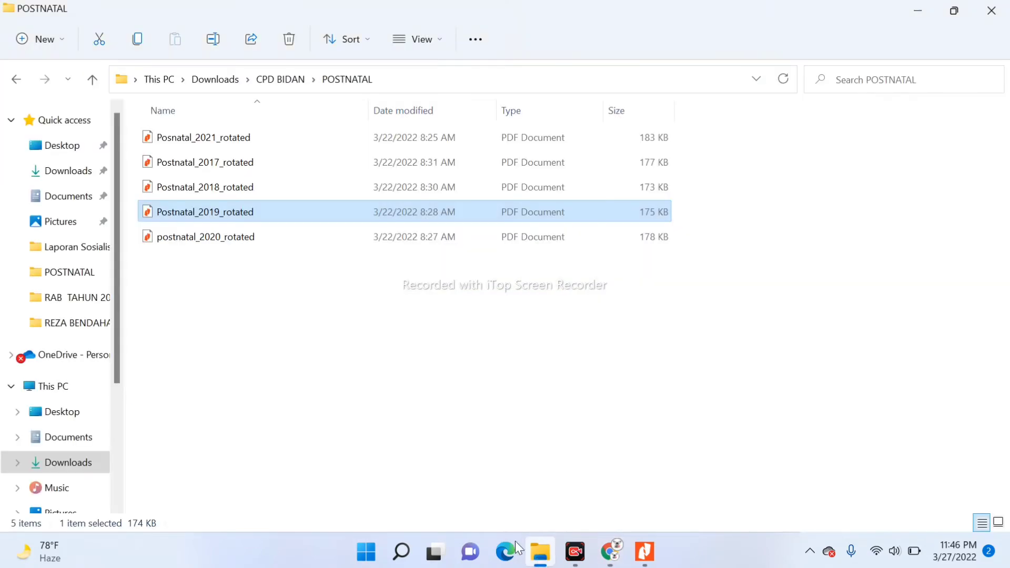
click(229, 242)
double_click(229, 241)
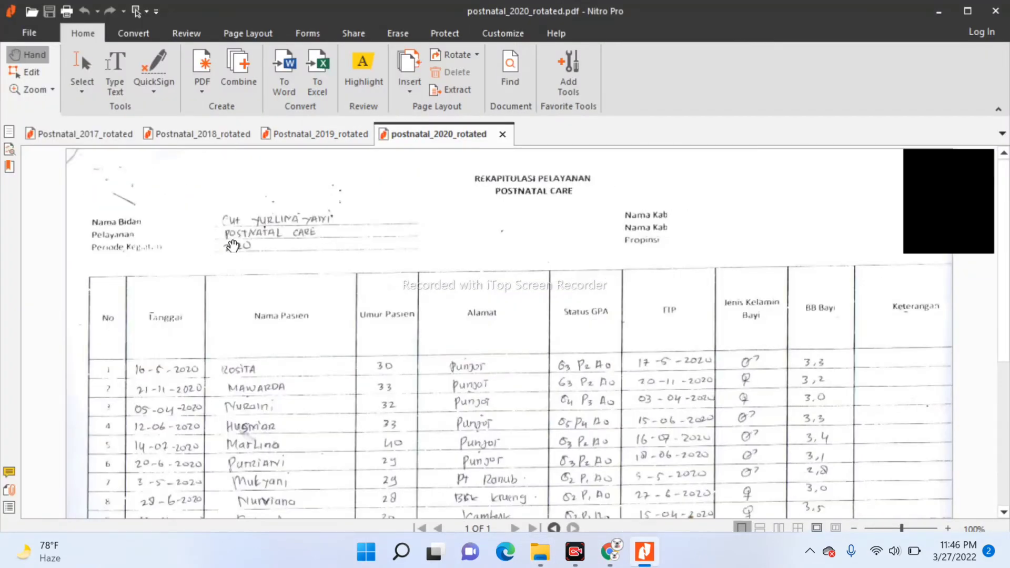
scroll(230, 246, down, 5)
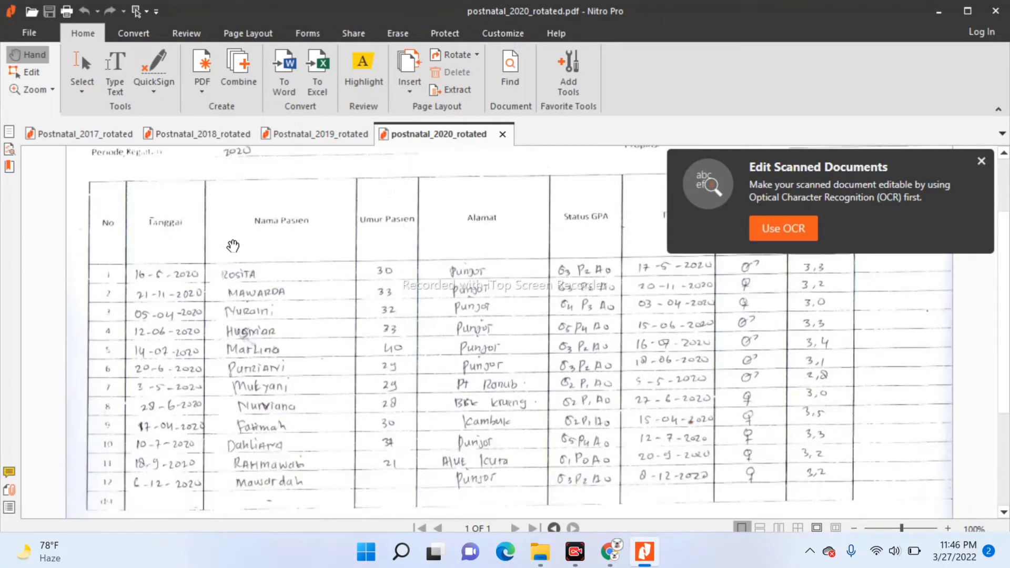
click(612, 558)
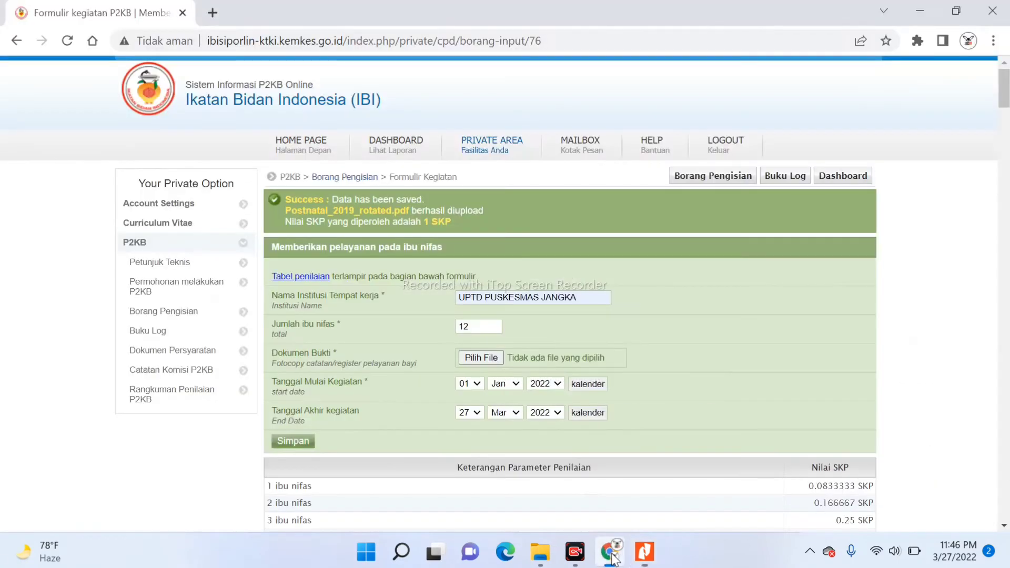
Set the start date to 16 May 2020
click(469, 382)
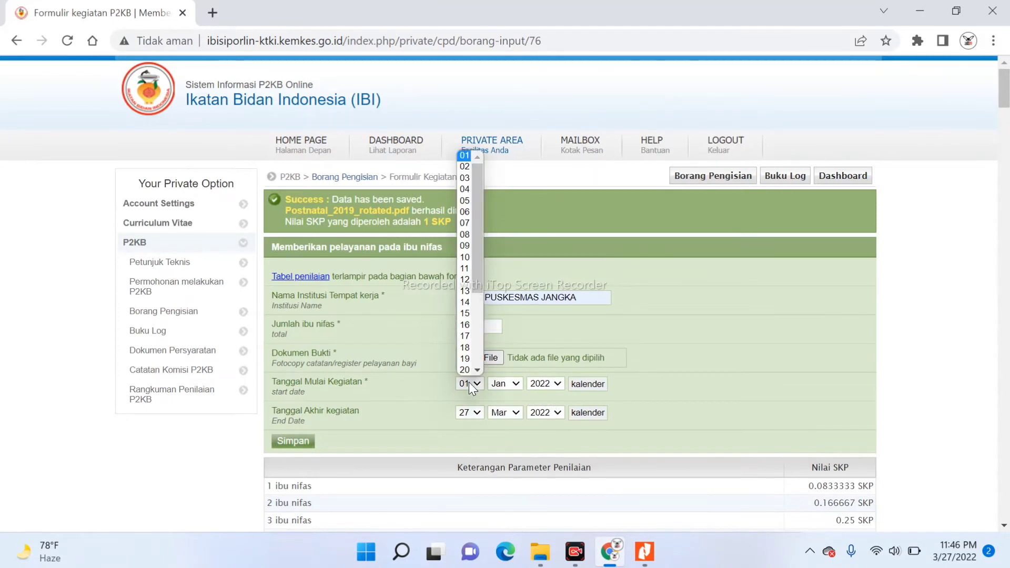
click(466, 324)
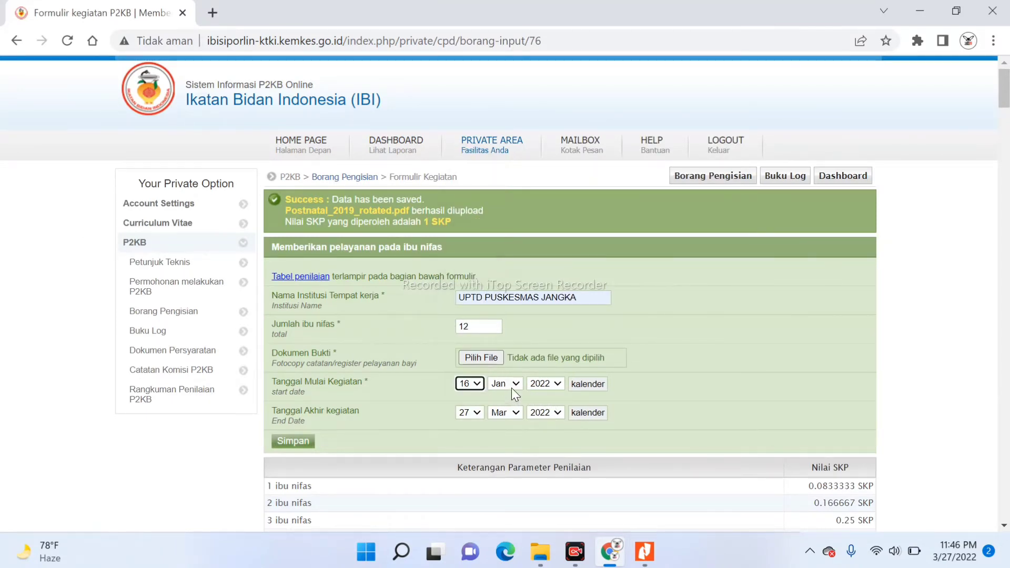
click(511, 387)
click(508, 441)
click(546, 384)
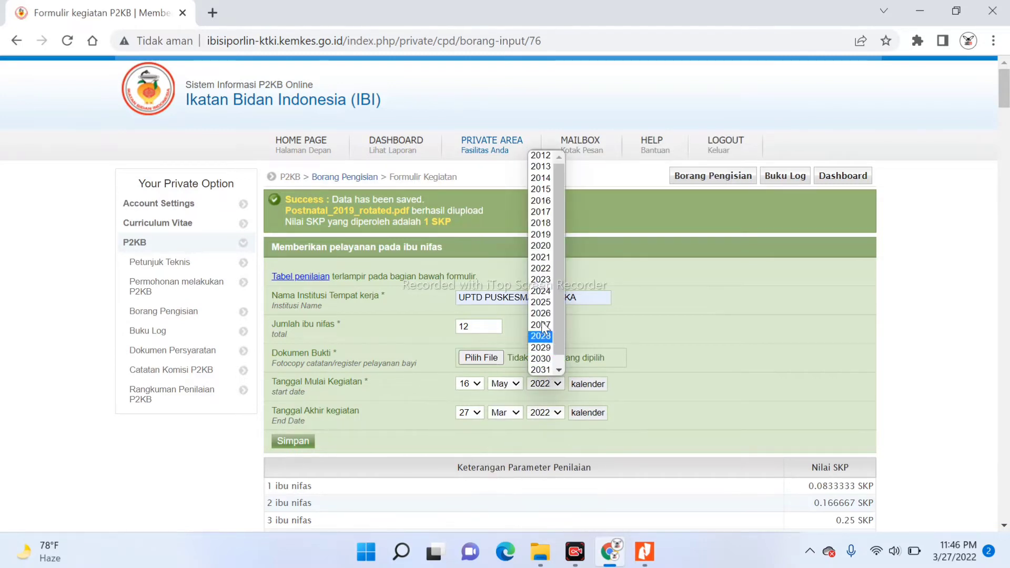
click(540, 245)
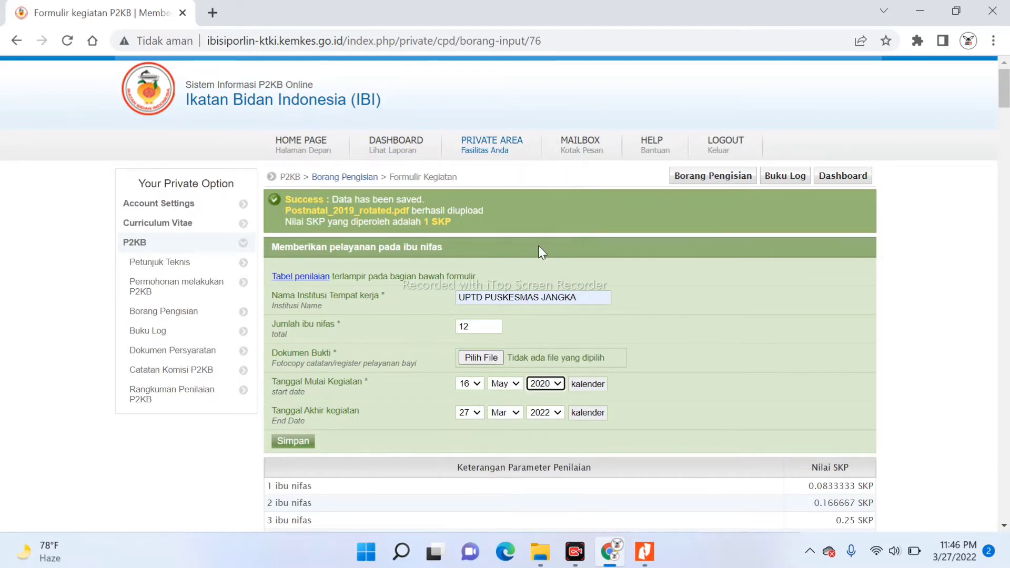
After rechecking the 2020 scan, set the end date to 06 Dec 2020
click(475, 413)
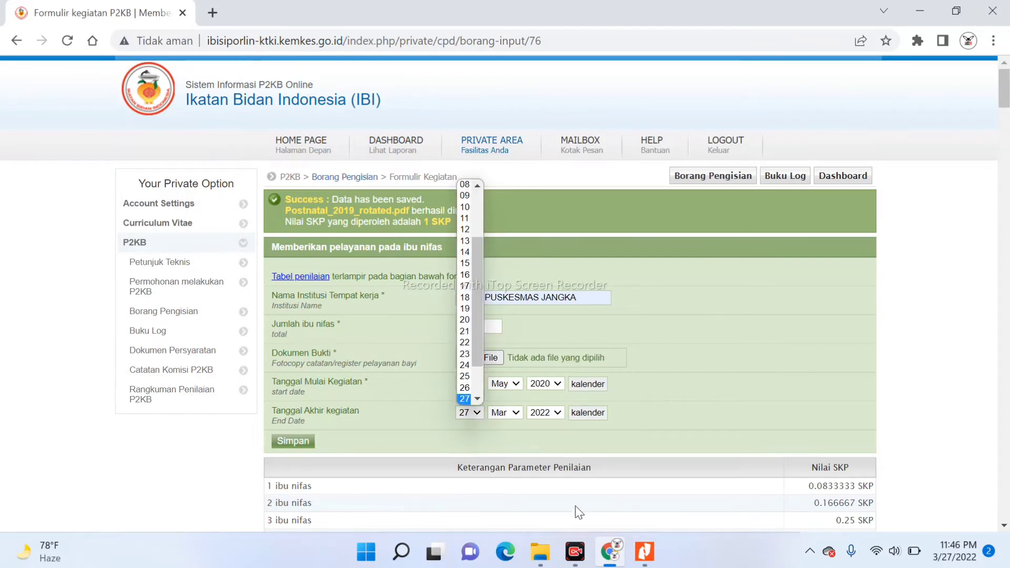
click(648, 553)
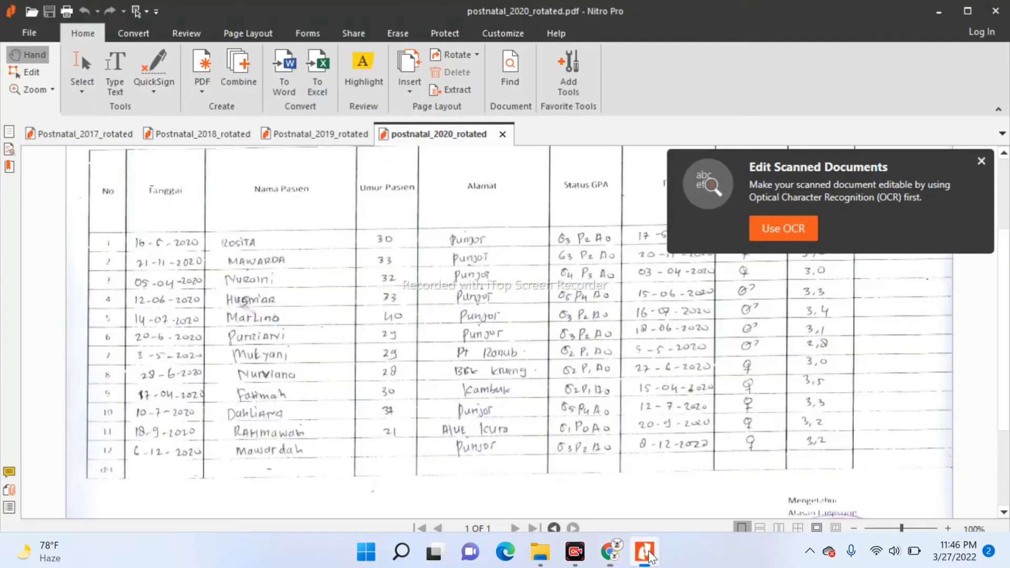
click(610, 551)
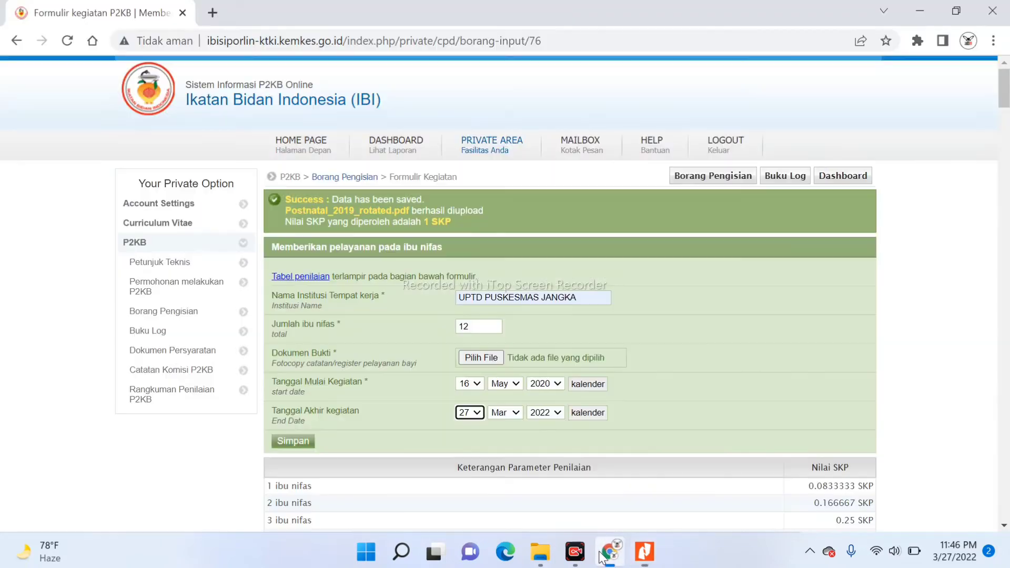
click(470, 412)
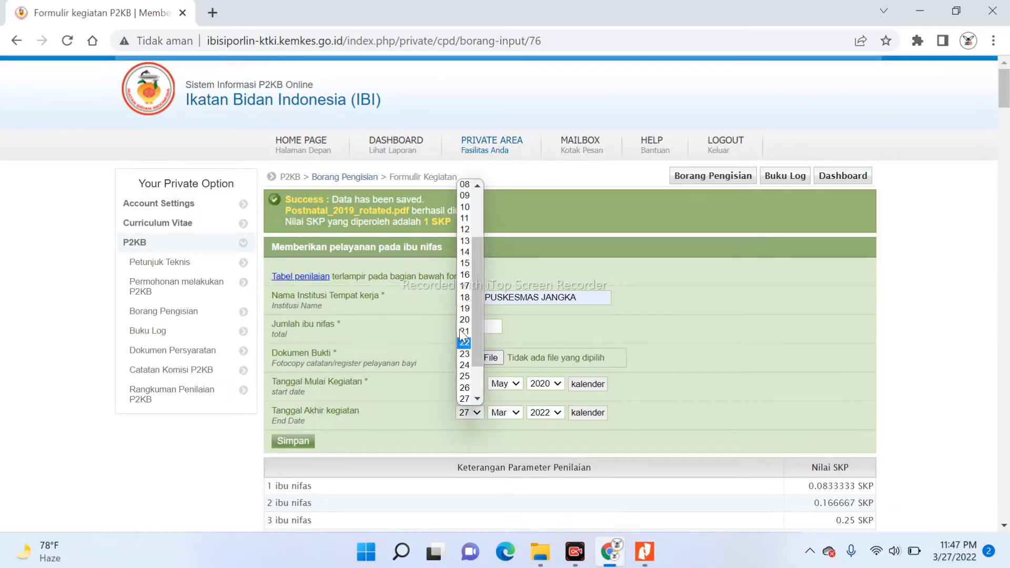
click(477, 186)
click(477, 185)
click(478, 186)
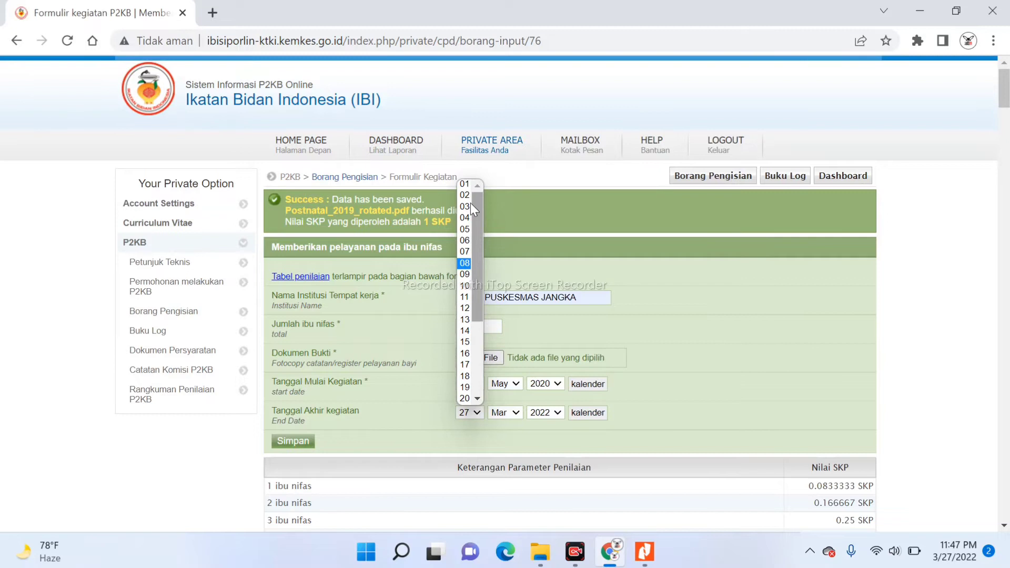
click(465, 241)
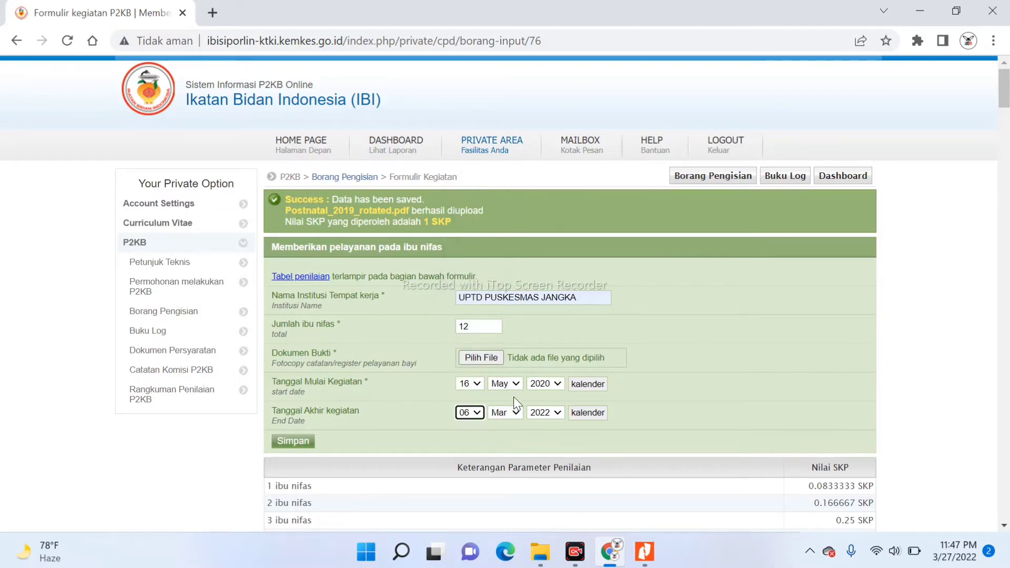
click(512, 413)
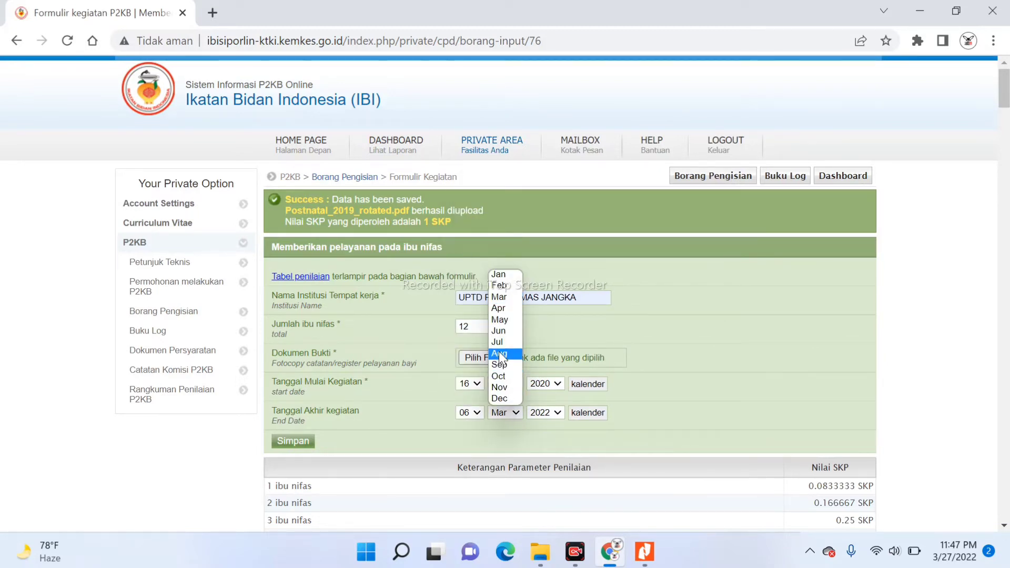
click(502, 397)
click(551, 416)
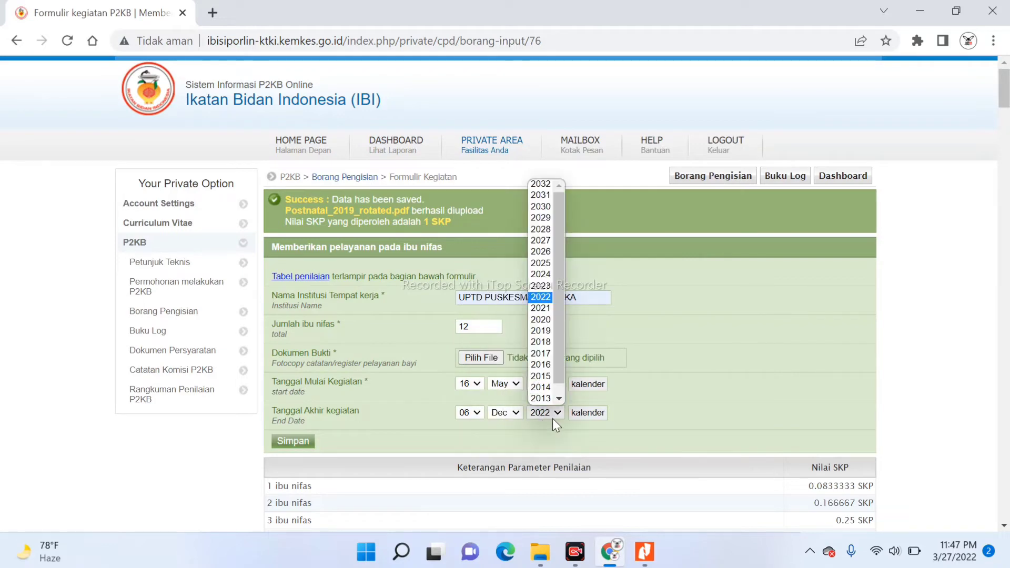
click(540, 319)
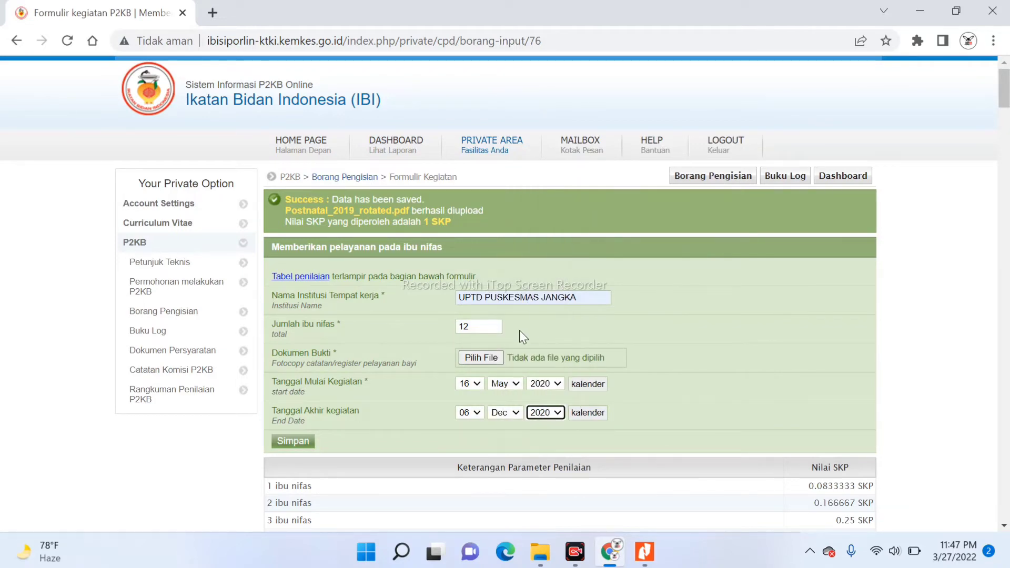
Attach postnatal_2020_rotated.pdf as proof and save the 2020 entry
click(480, 357)
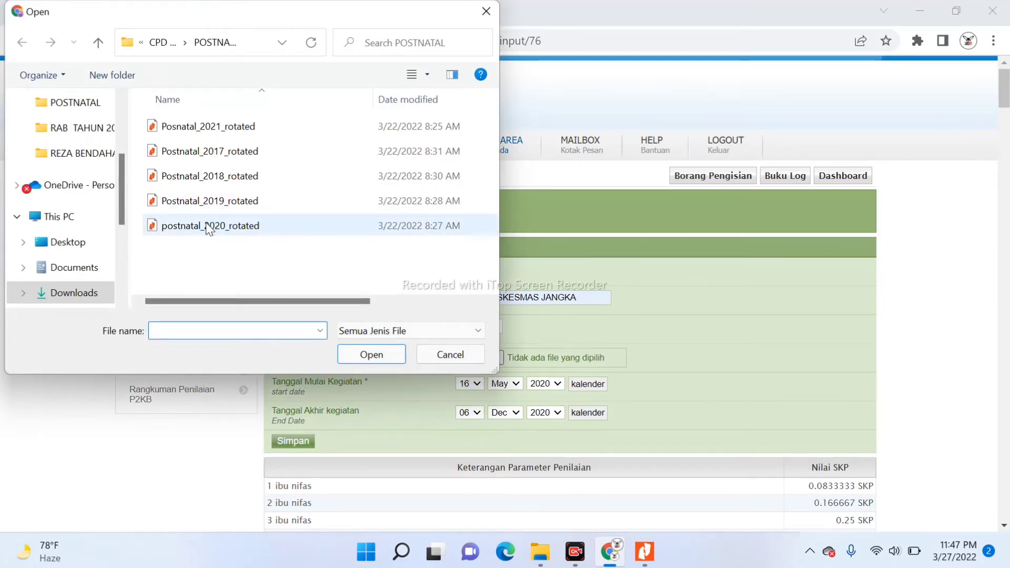
click(209, 228)
click(367, 354)
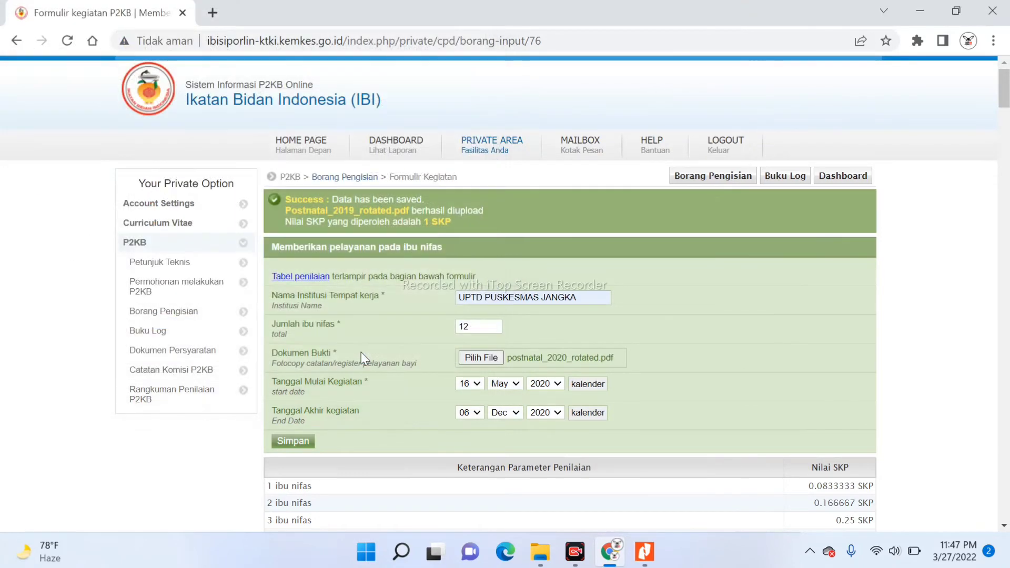
click(293, 442)
Enter institution UPTD PUSKESMAS JANGKA and 12 postnatal mothers on the new form
click(481, 297)
text(U)
key(Down)
key(Return)
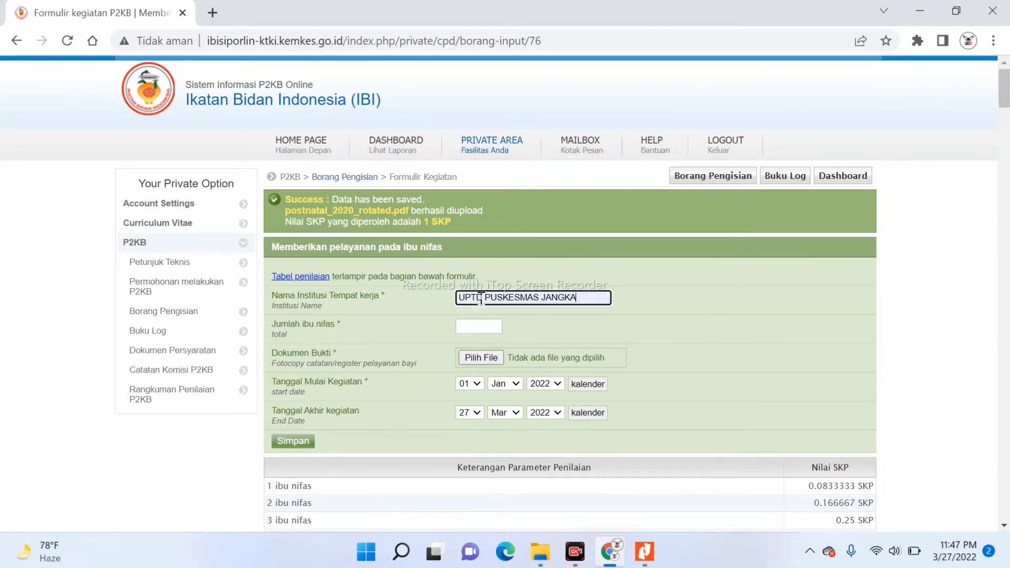
click(473, 324)
text(12)
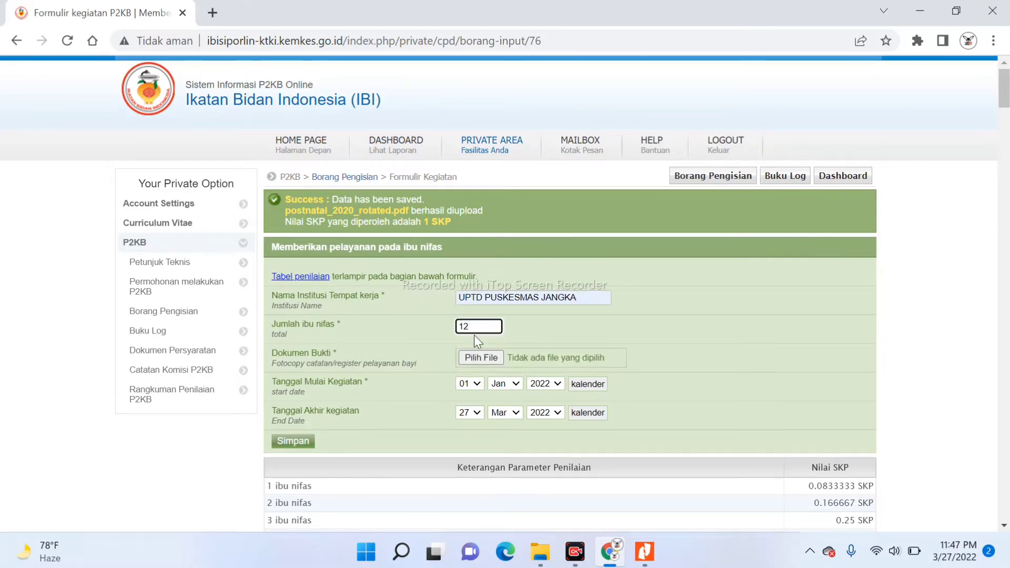
click(548, 553)
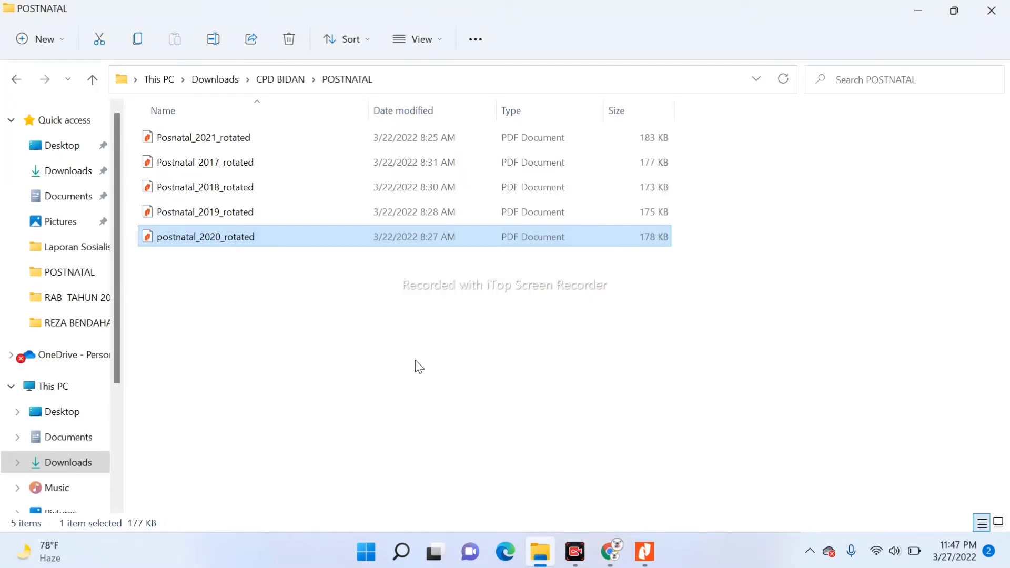
Open Posnatal_2021_rotated in Nitro Pro, scroll through its 12-patient list, and return to the form
double_click(303, 142)
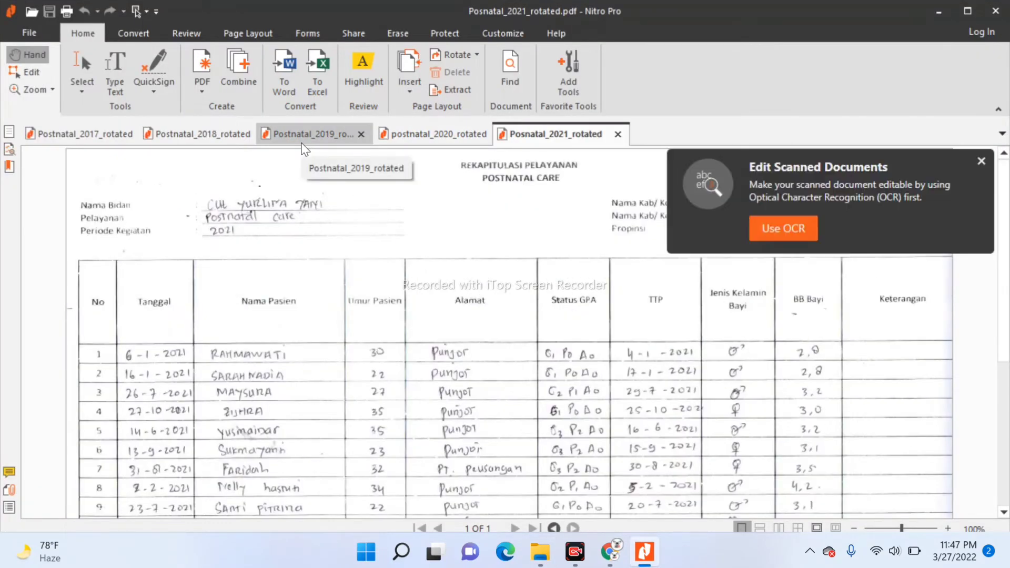
scroll(305, 150, down, 4)
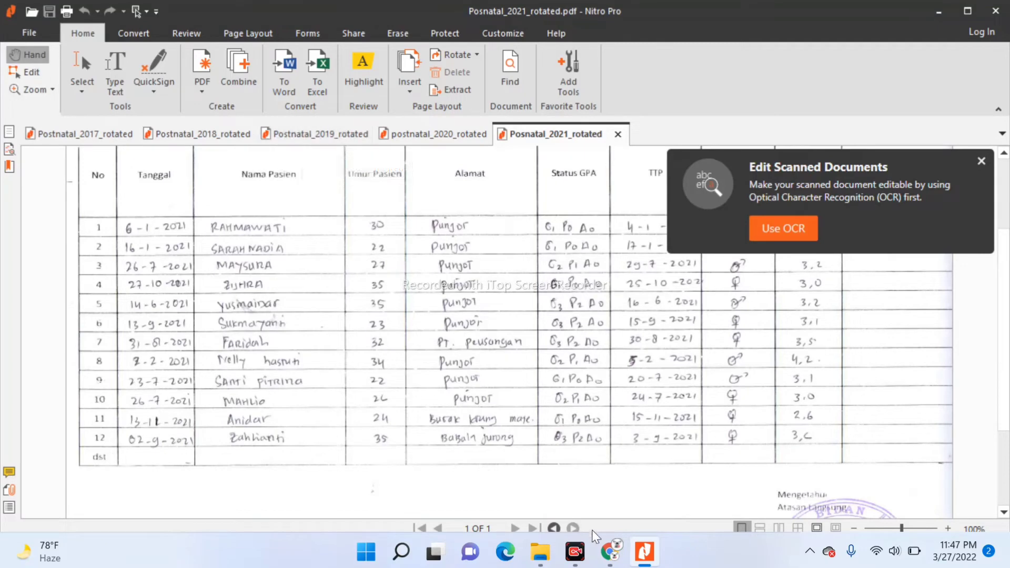
click(616, 561)
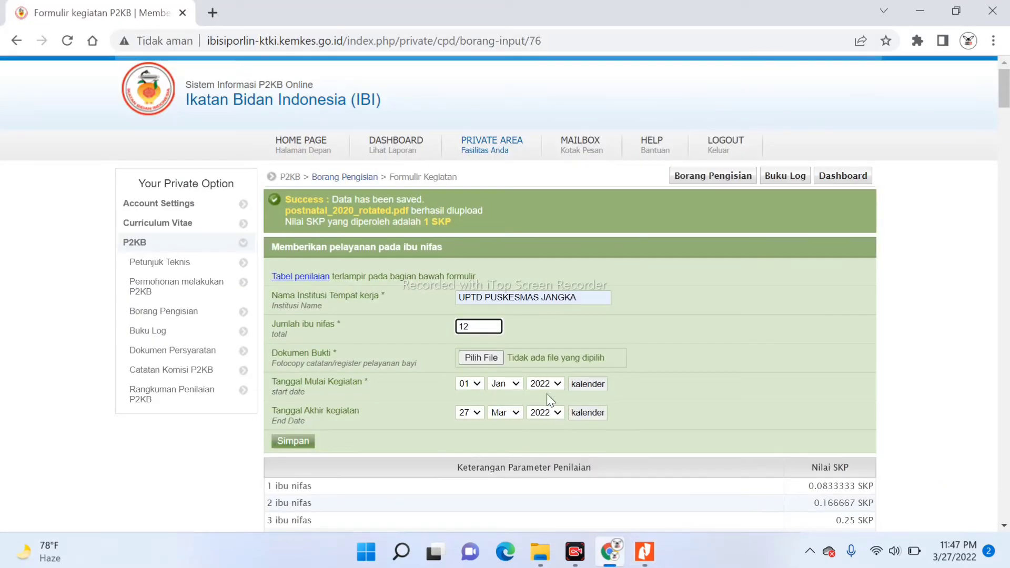
Set the end date to 02 Sep 2021
click(470, 414)
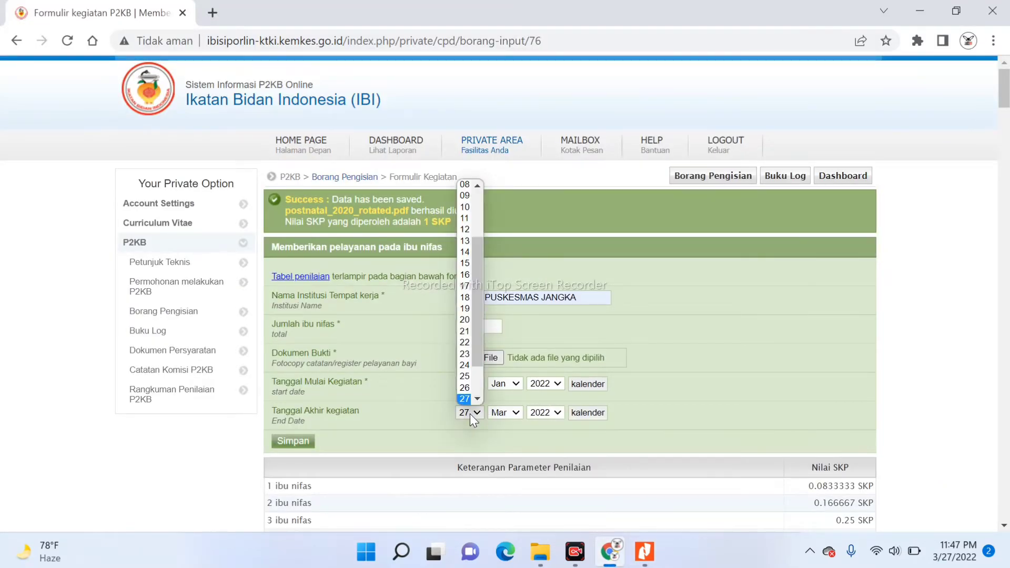
drag(481, 336, 463, 216)
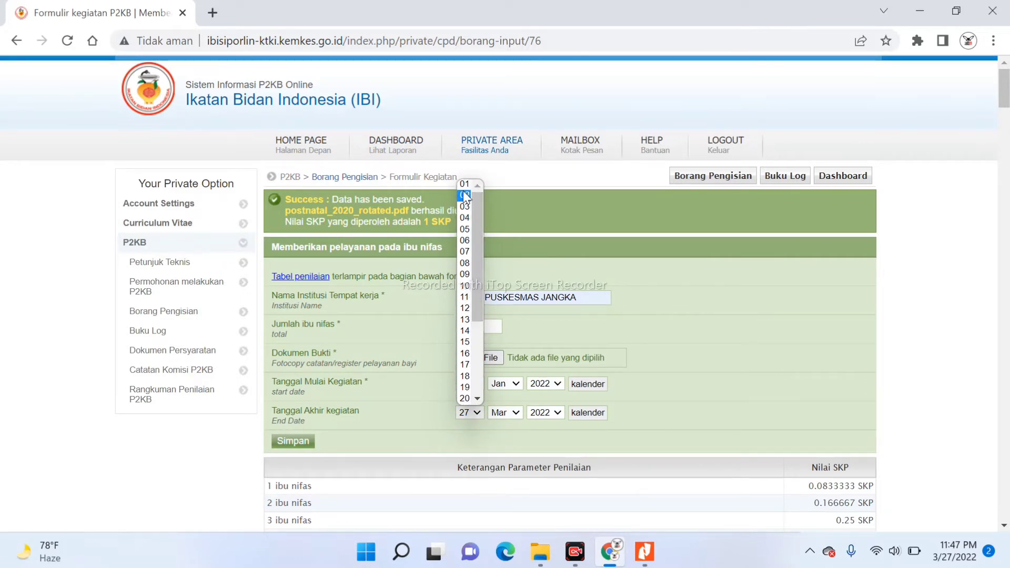
click(464, 194)
click(516, 413)
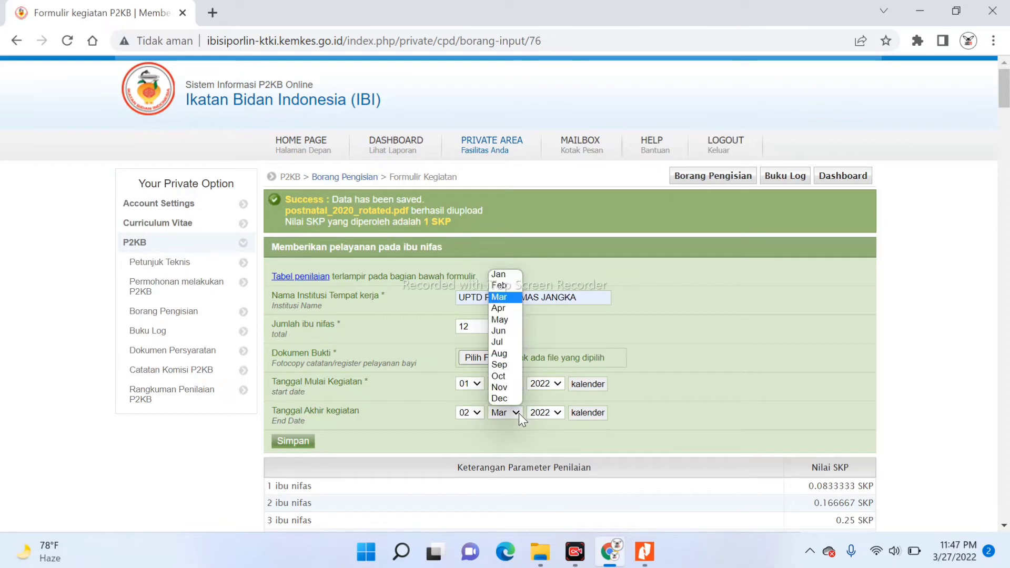
click(506, 364)
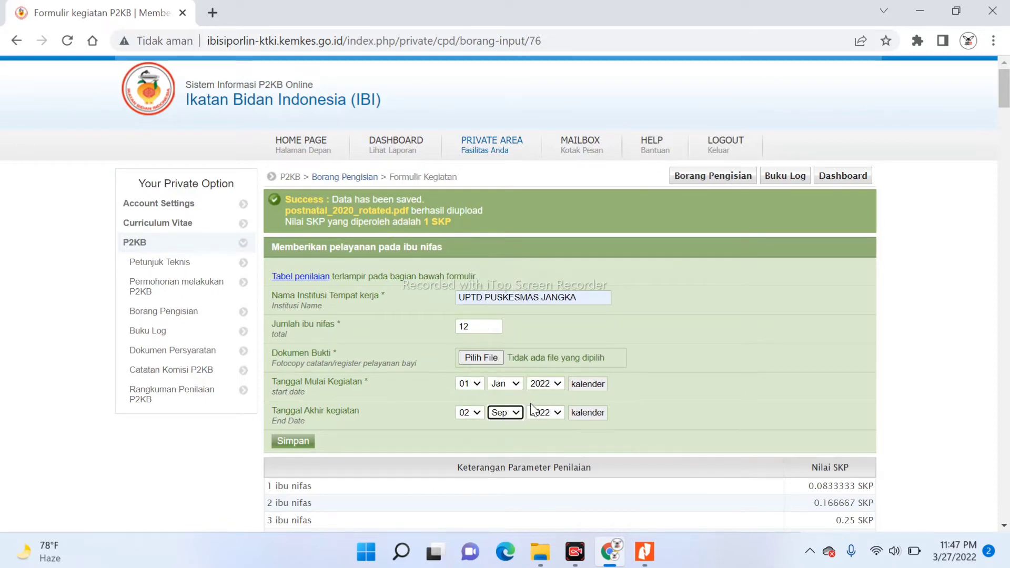
click(542, 414)
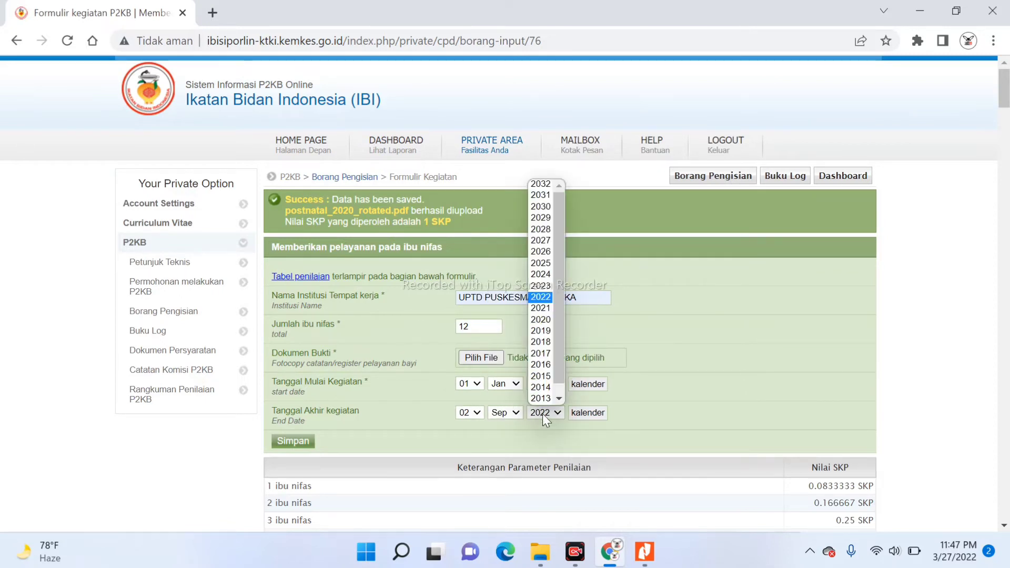
click(542, 308)
Set the start date to 06 Jan 2021 after rechecking the 2021 report
click(541, 383)
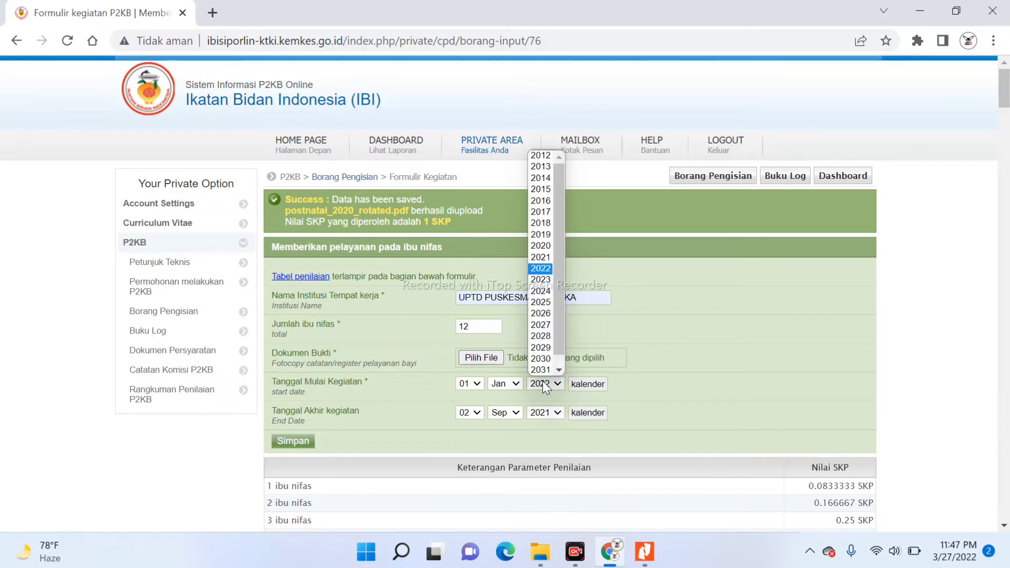
click(541, 257)
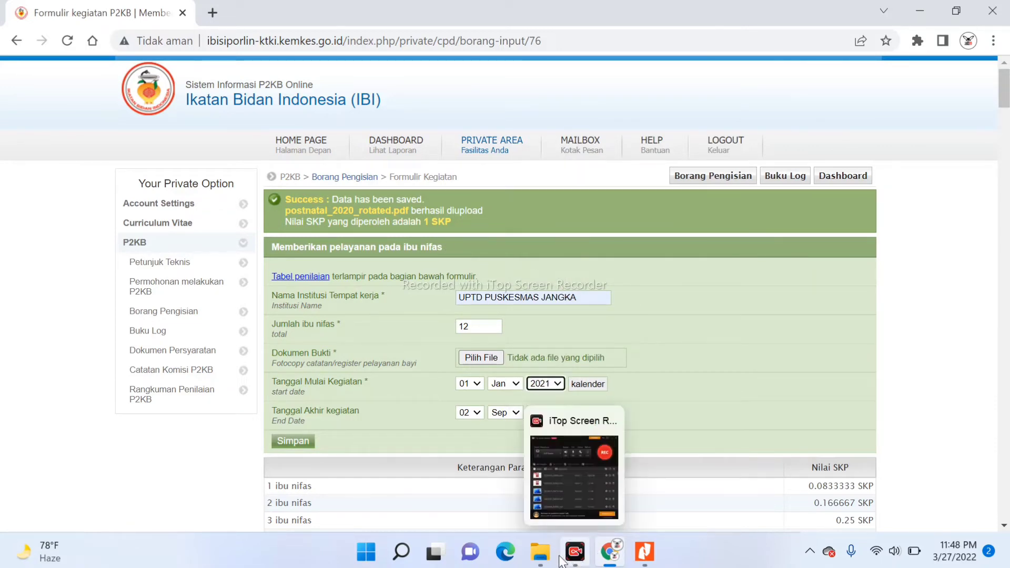
click(646, 554)
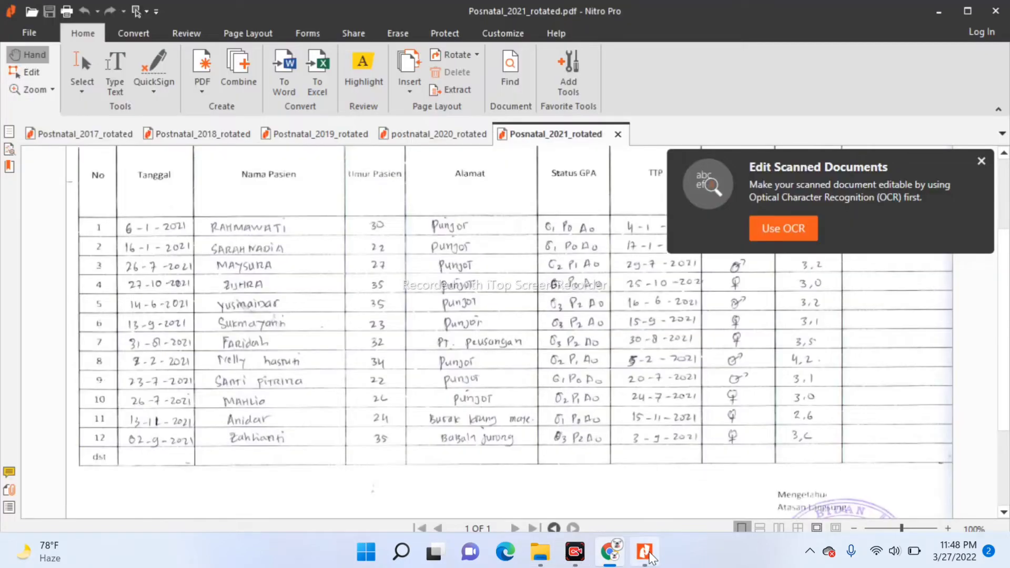
click(609, 552)
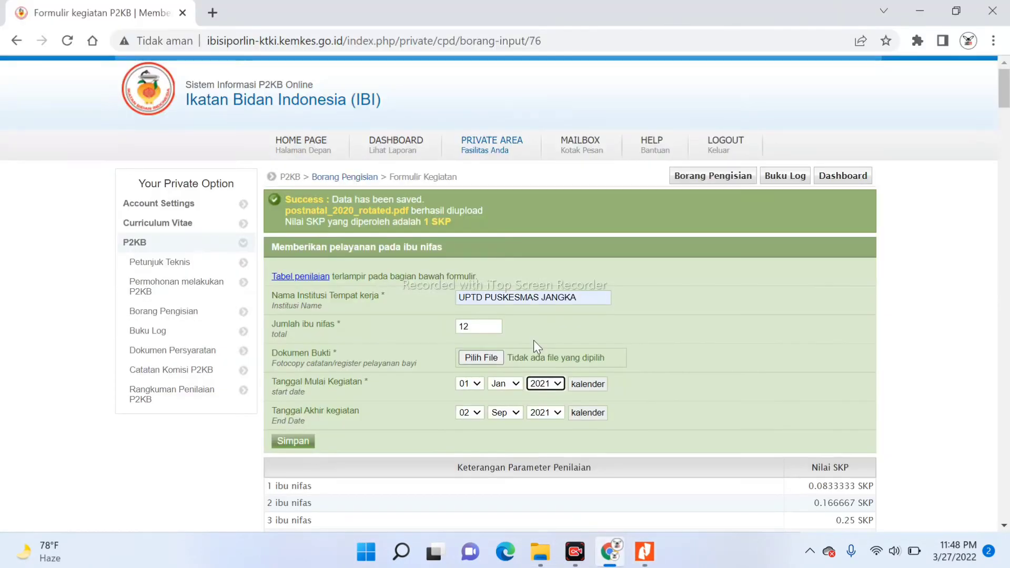
click(472, 384)
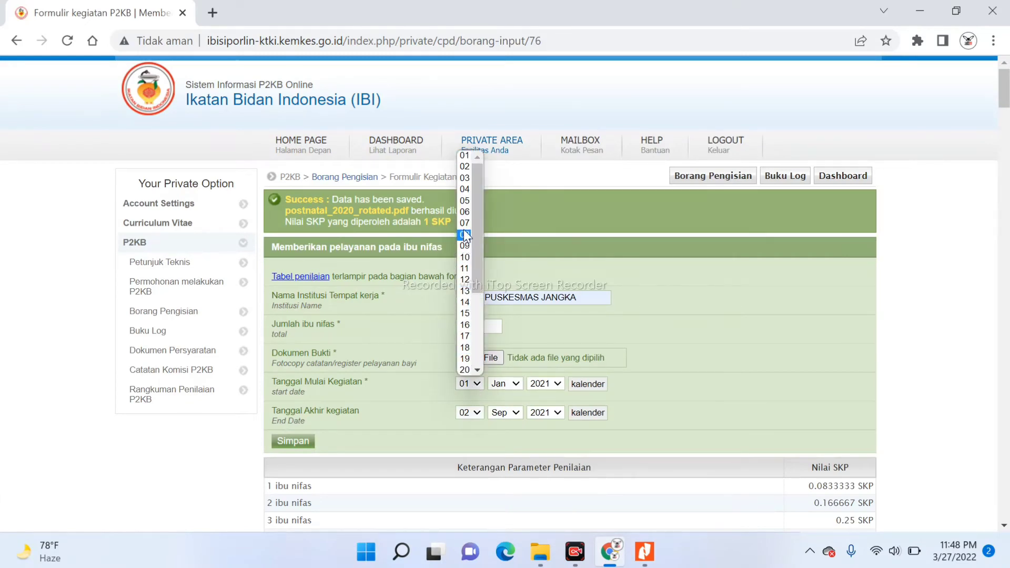
click(465, 212)
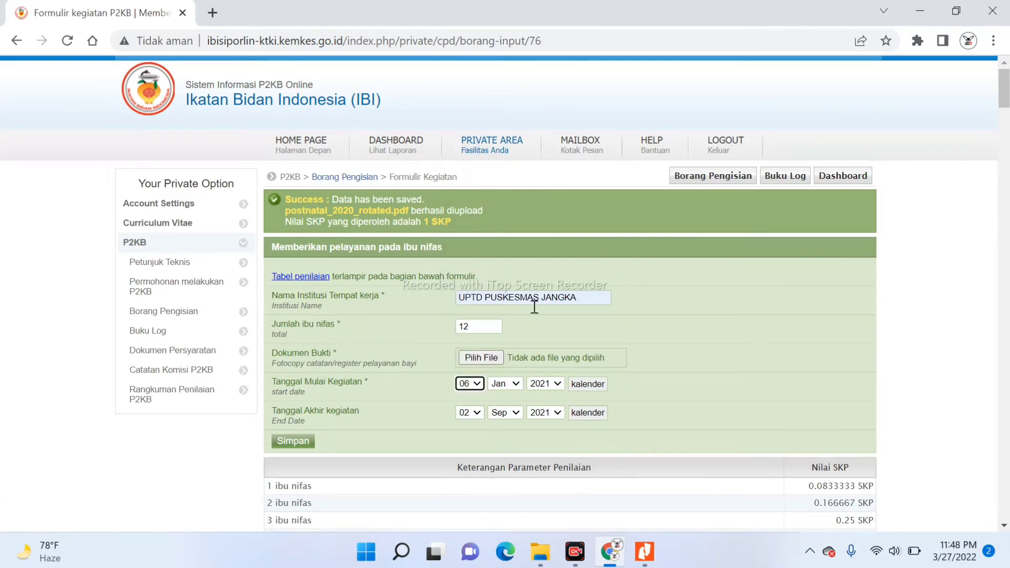
click(492, 359)
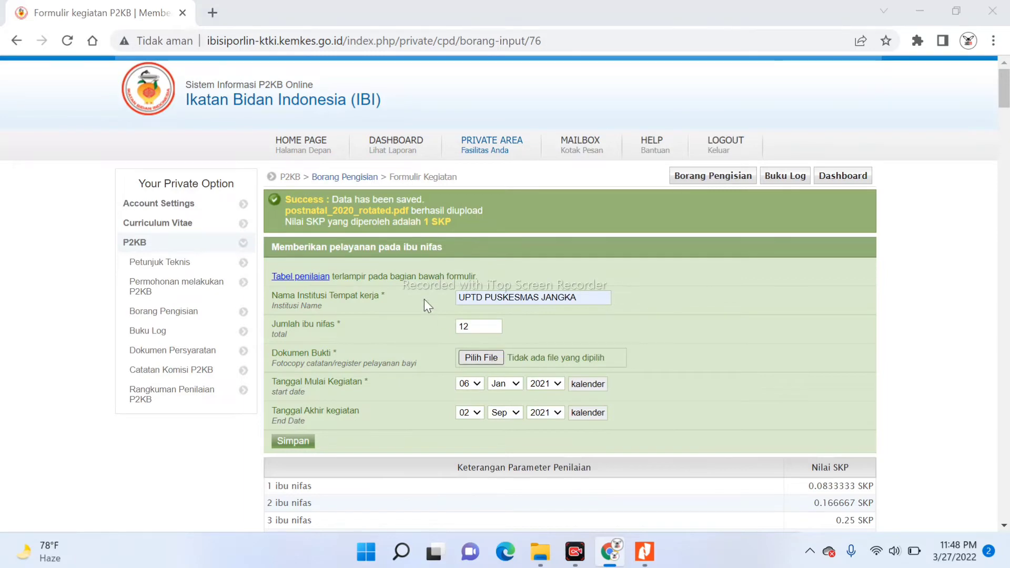
Attach Posnatal_2021_rotated.pdf as proof, save the entry, and check the 1 SKP confirmation
click(236, 127)
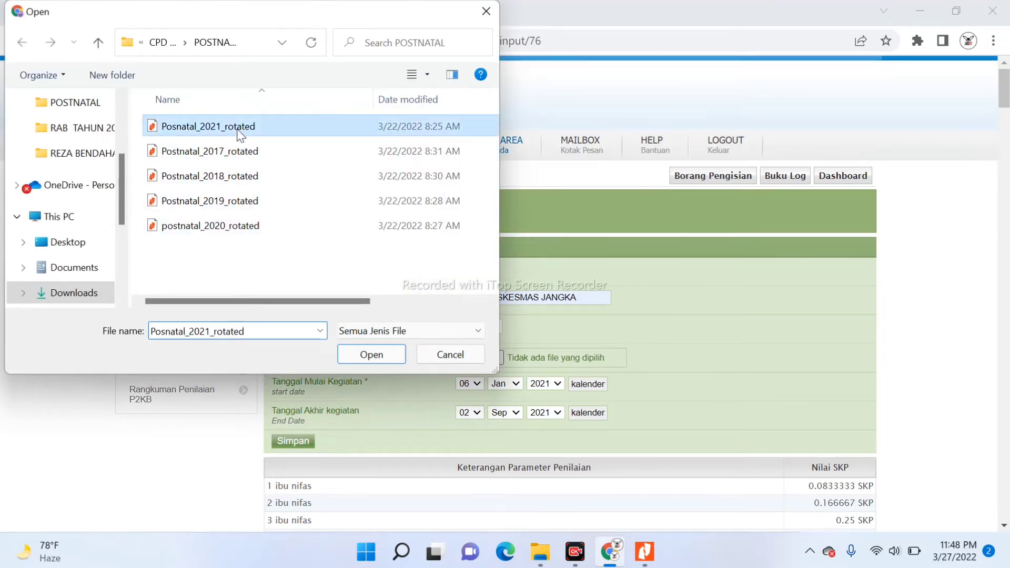
click(372, 356)
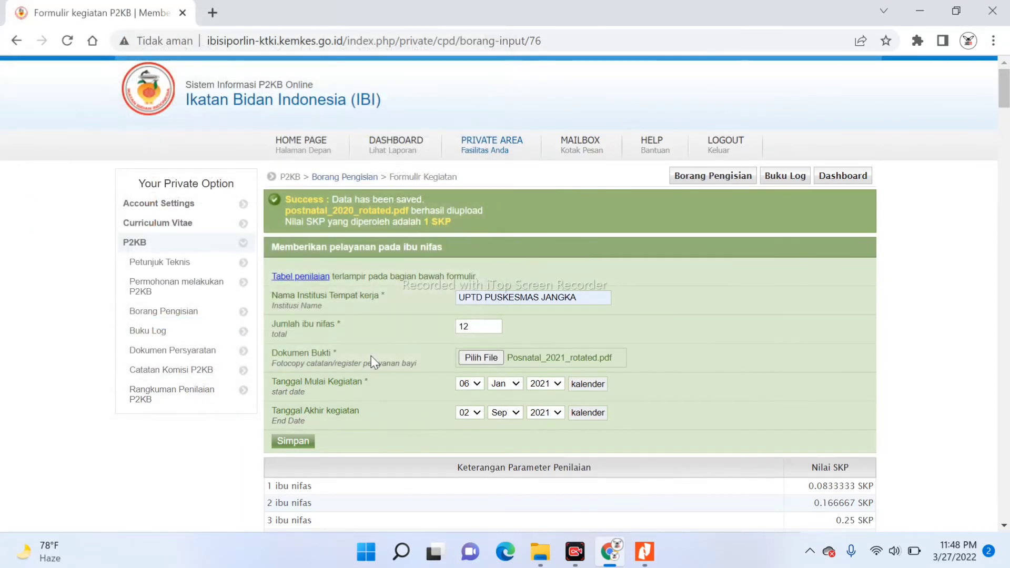
click(295, 442)
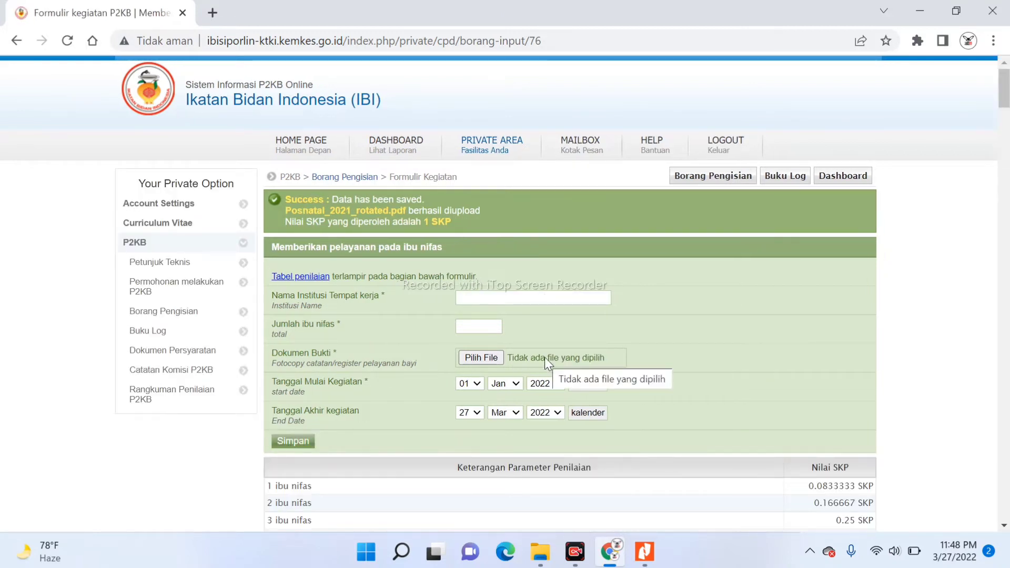
scroll(547, 363, down, 1)
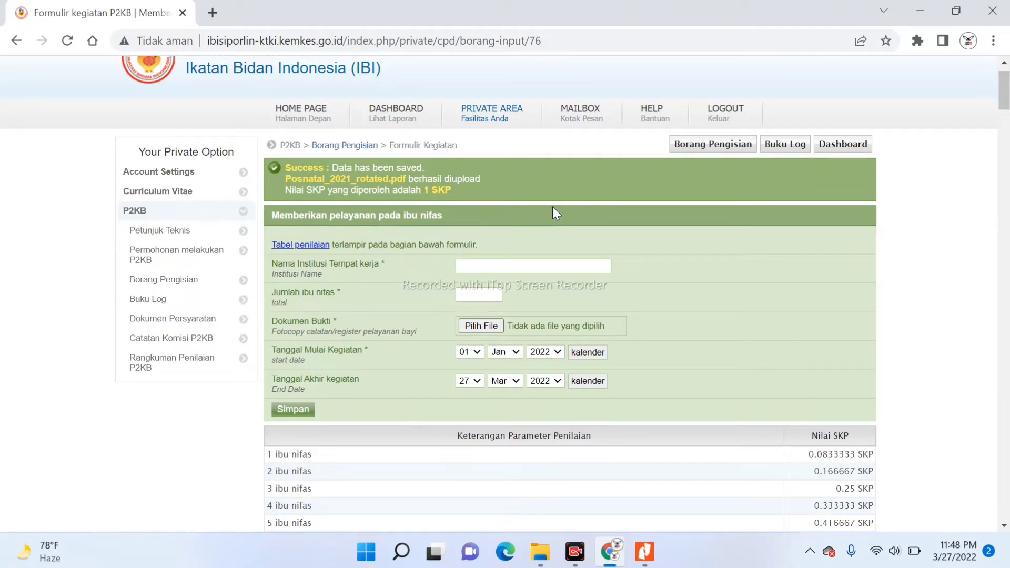
Search the Buku Log for period 2018/2019, then list domain A. Praktik Profesi/Pelayanan Kebidanan activities
click(792, 145)
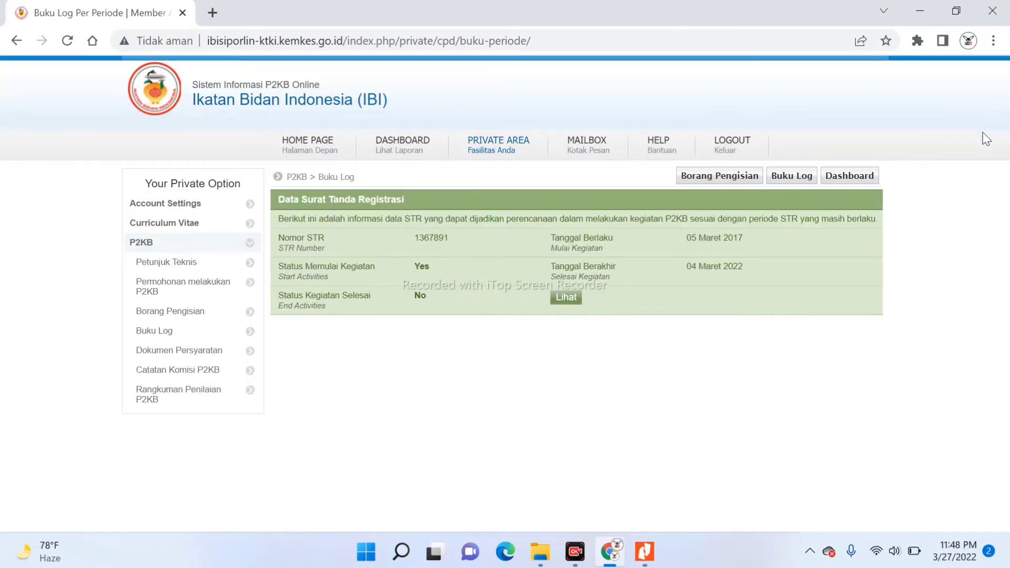
click(569, 301)
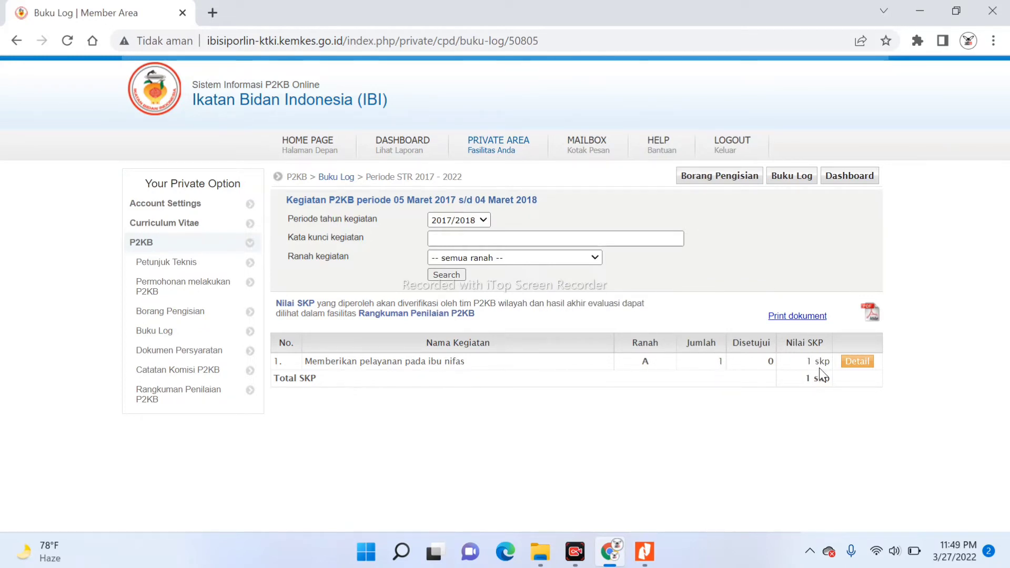
click(484, 222)
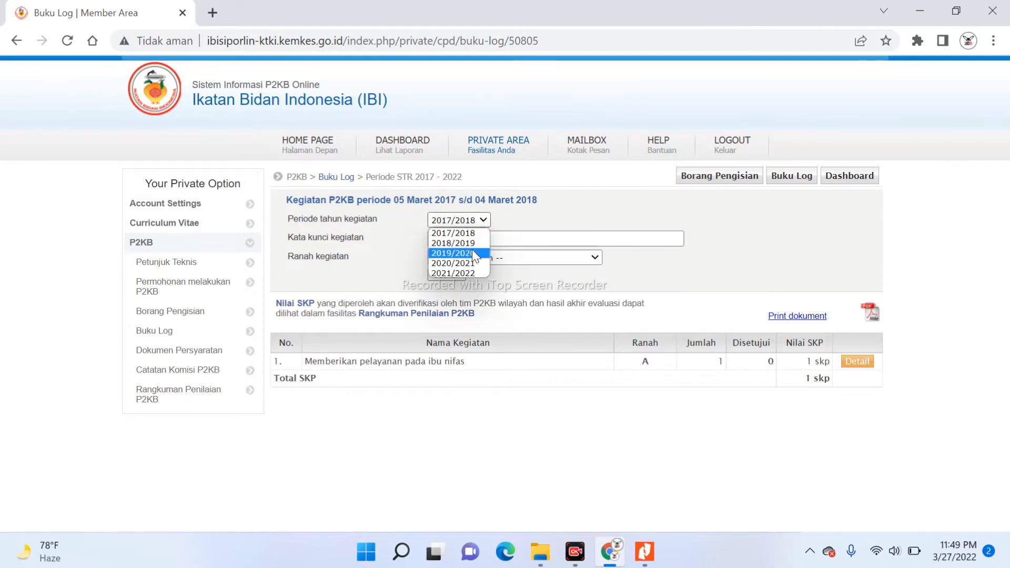
click(469, 242)
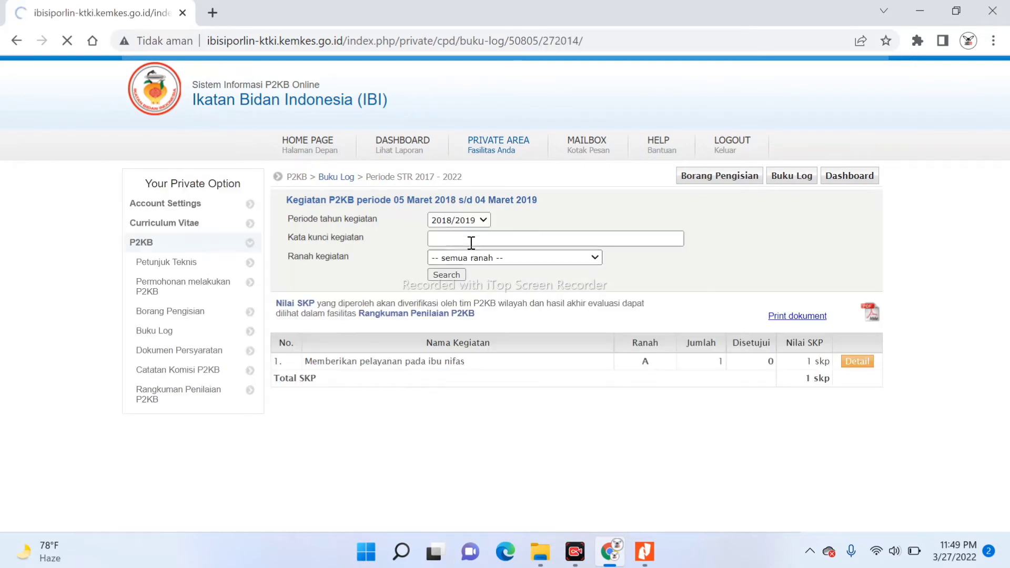
click(453, 275)
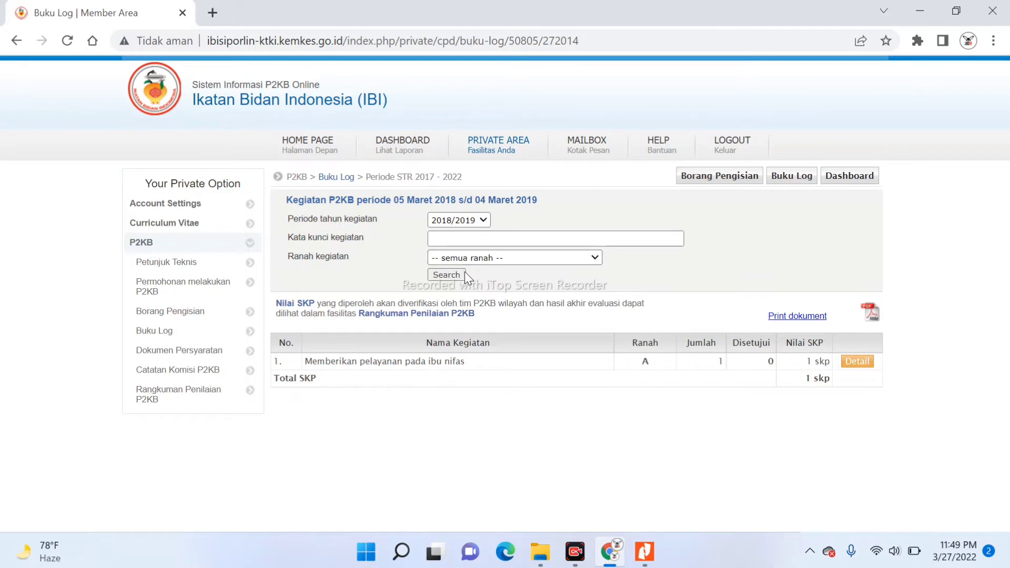
click(595, 257)
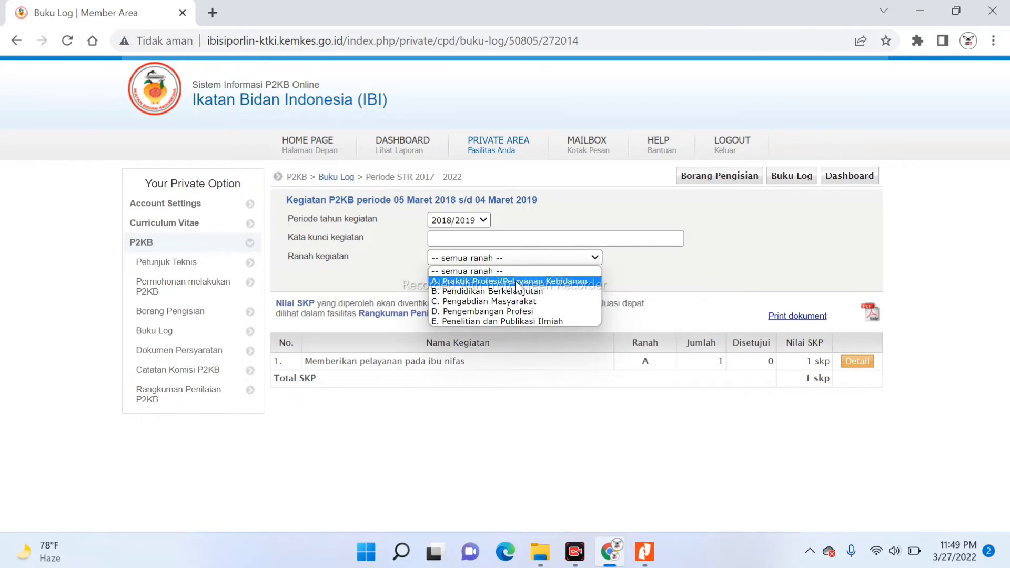
click(168, 314)
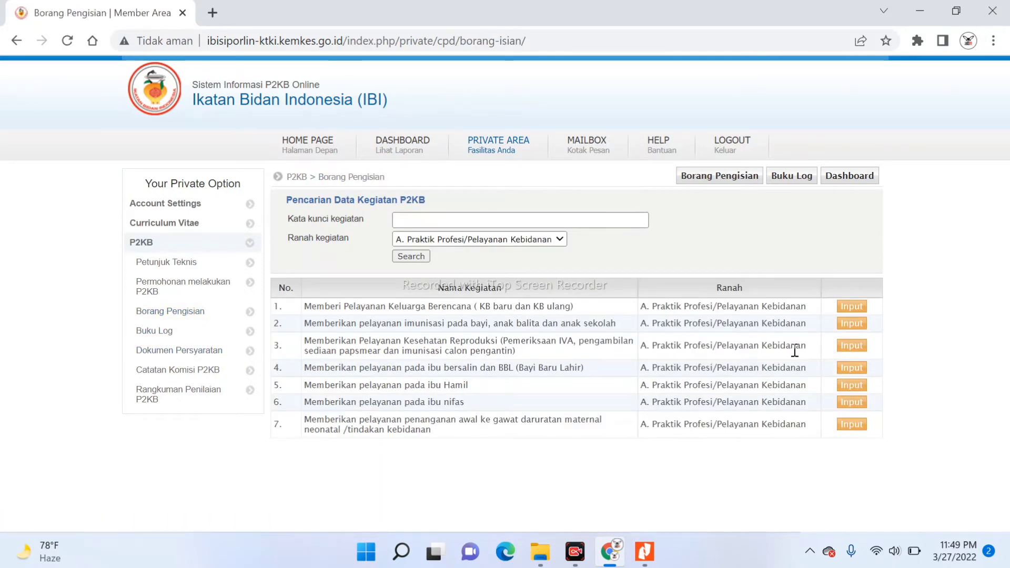
Look over the family planning service input form, then go back to Borang Pengisian
click(857, 307)
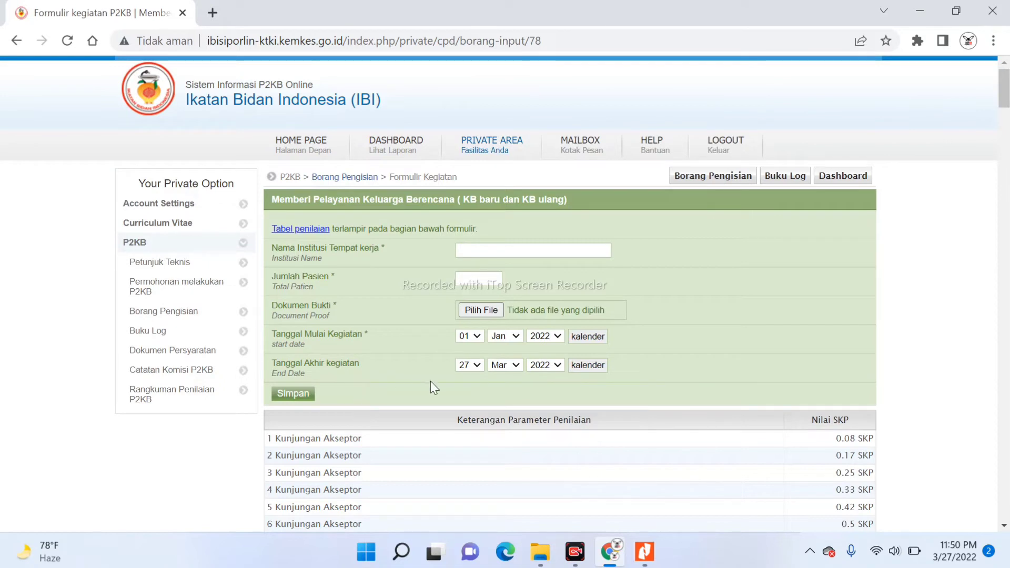
scroll(430, 380, down, 1)
scroll(430, 381, up, 1)
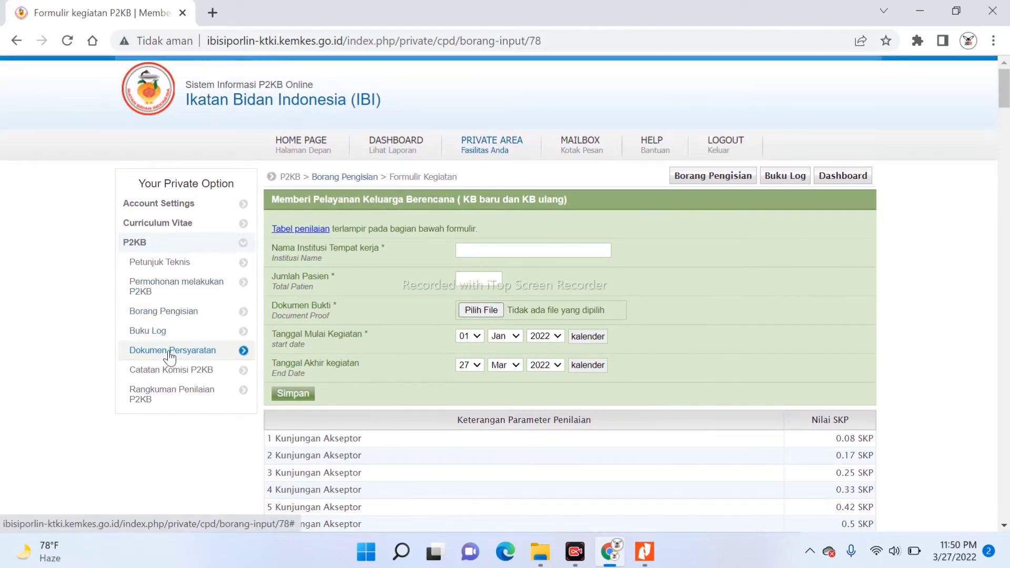
click(152, 318)
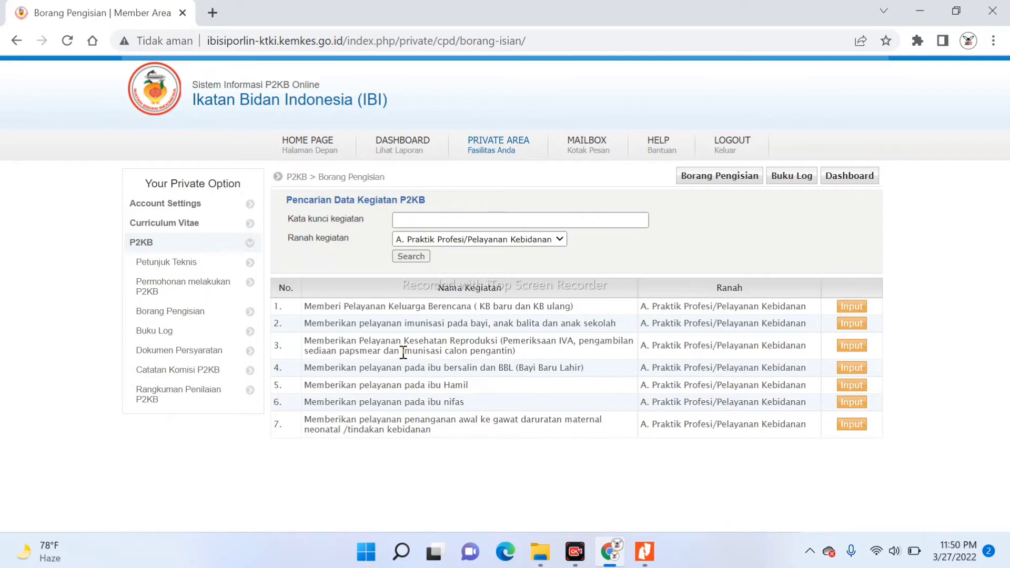
Set the Ranah kegiatan filter to B. Pendidikan Berkelanjutan
drag(403, 352, 434, 305)
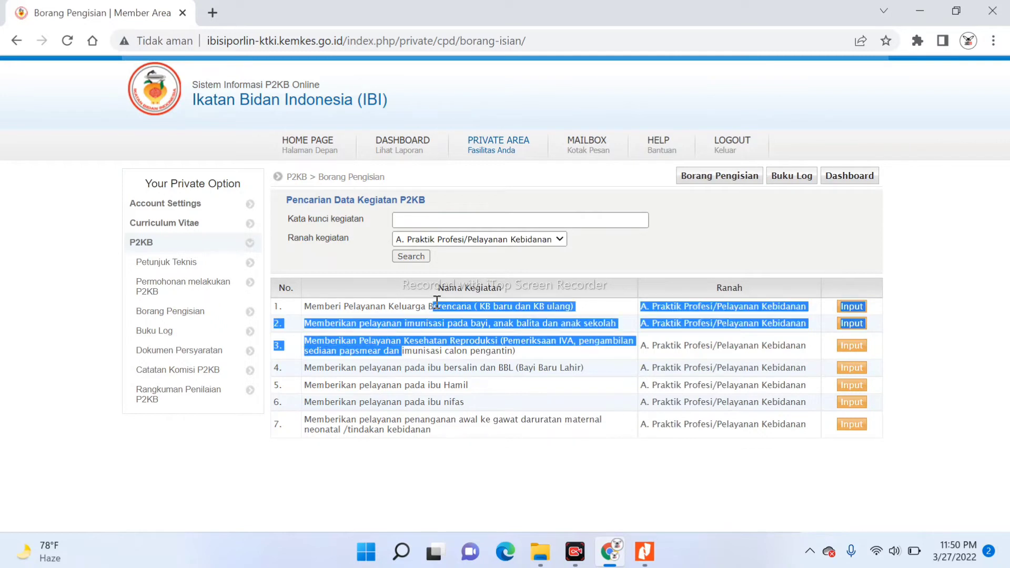
click(483, 261)
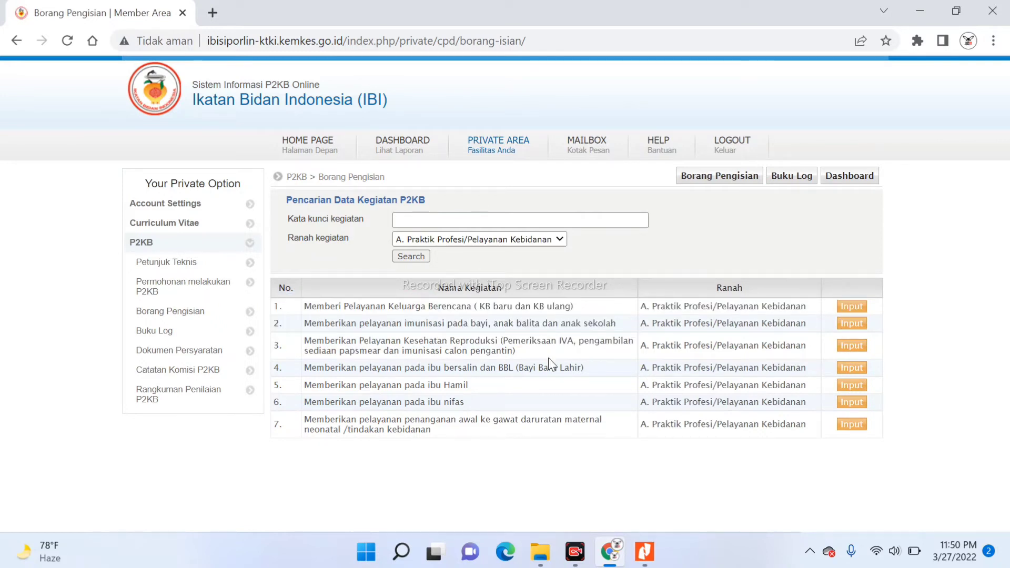
click(560, 240)
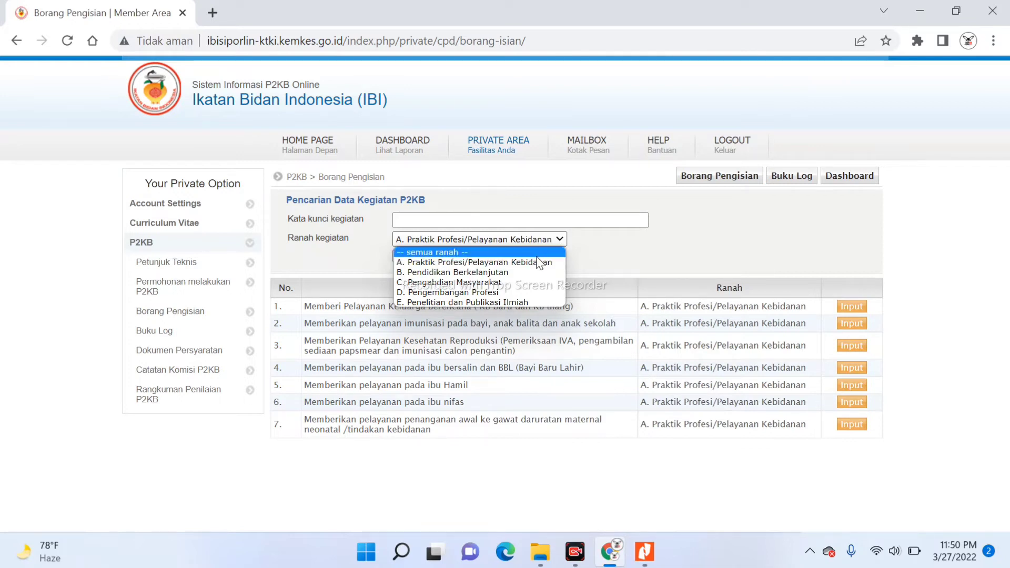
click(511, 282)
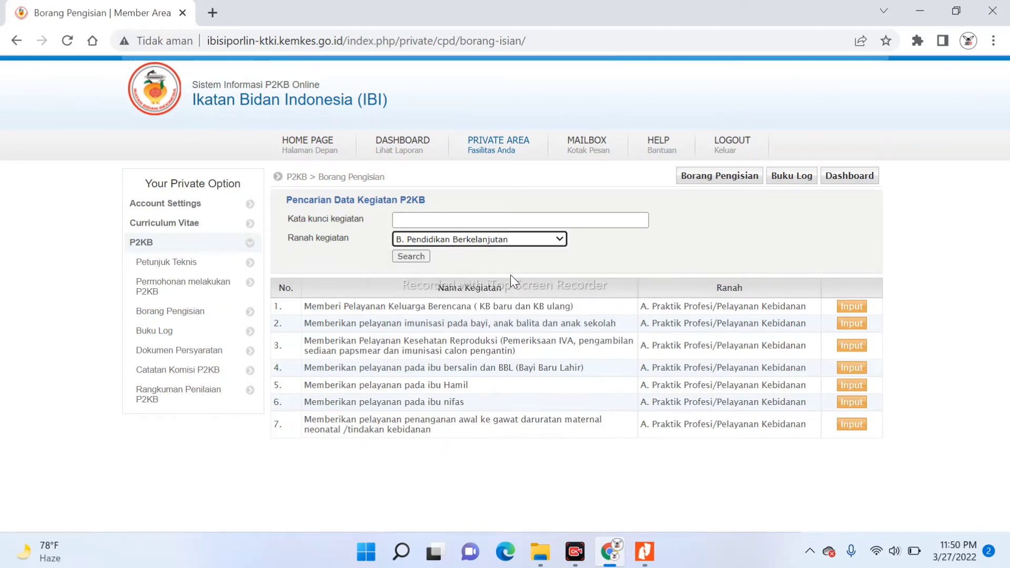
Search Ranah kegiatan B. Pendidikan Berkelanjutan to list its four continuing-education activities
click(412, 257)
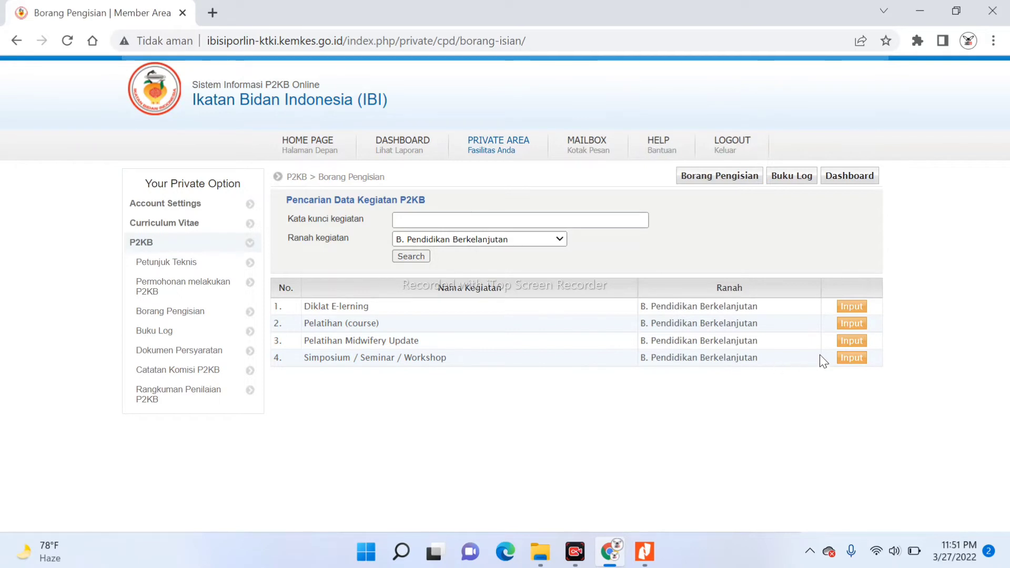
Open the Simposium / Seminar / Workshop input form and review its SKP scoring table
click(855, 359)
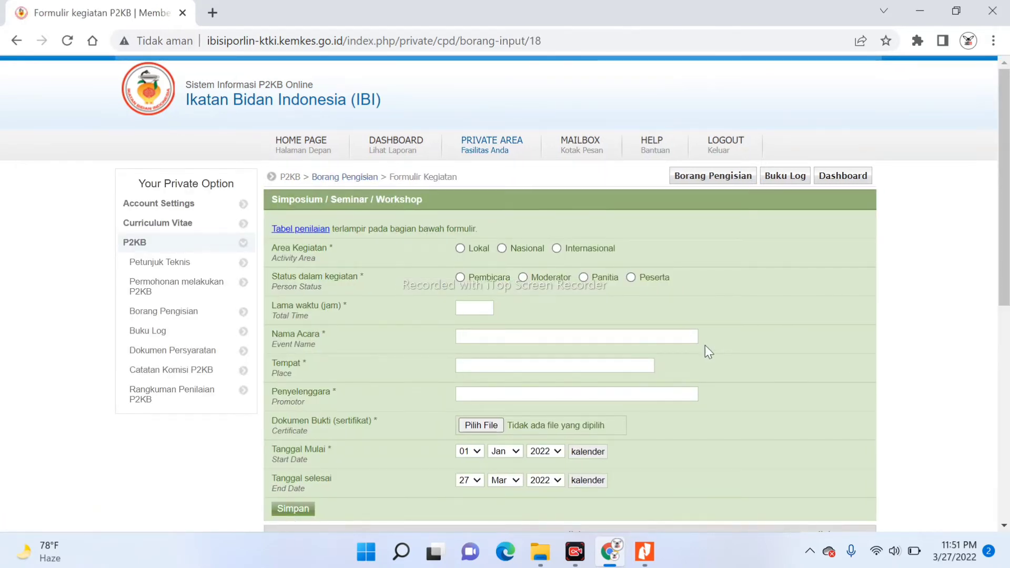
scroll(704, 350, down, 1)
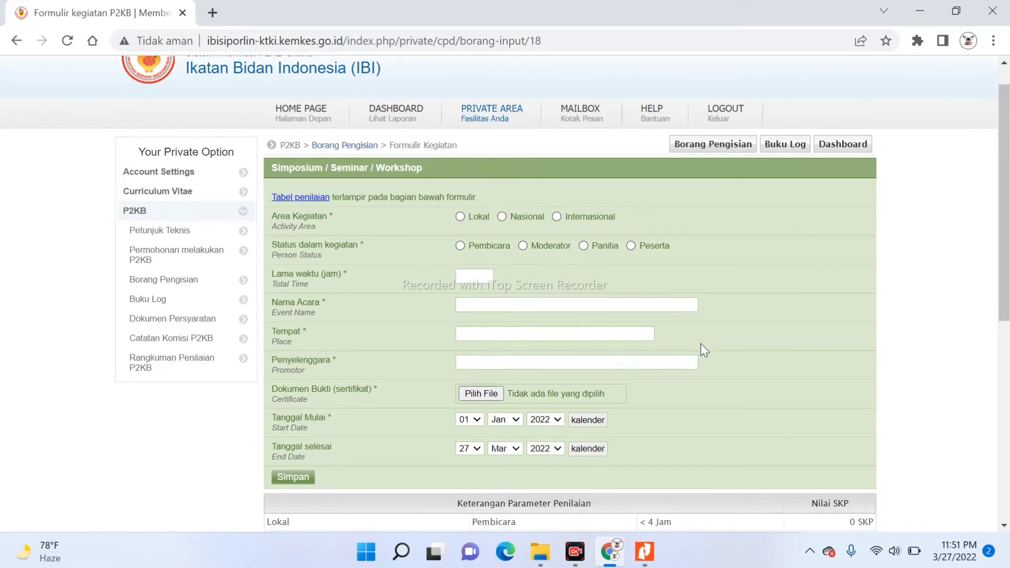
scroll(701, 345, down, 1)
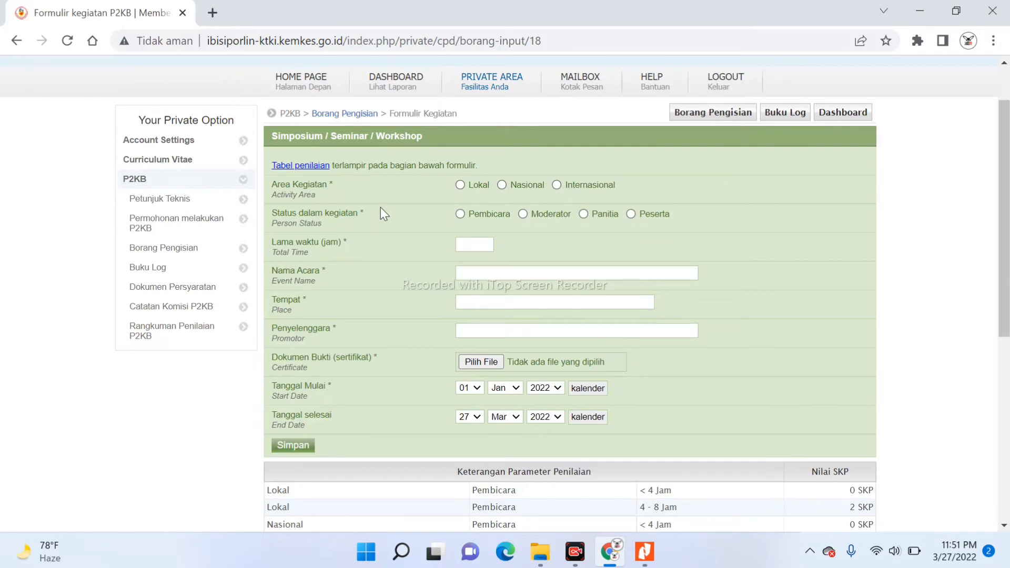
scroll(381, 209, down, 1)
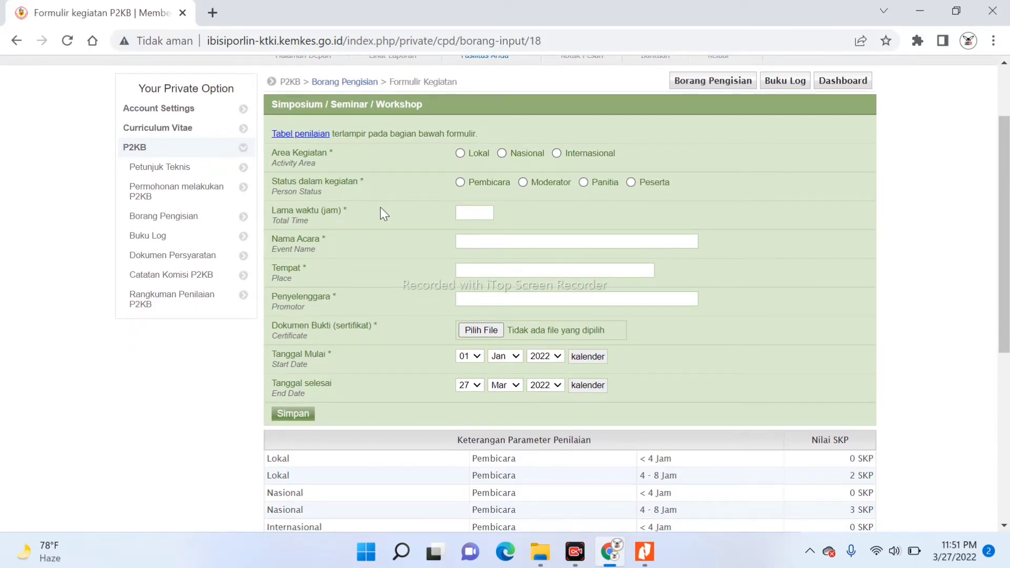
scroll(380, 208, down, 2)
scroll(381, 207, up, 2)
scroll(380, 207, down, 1)
scroll(380, 207, down, 2)
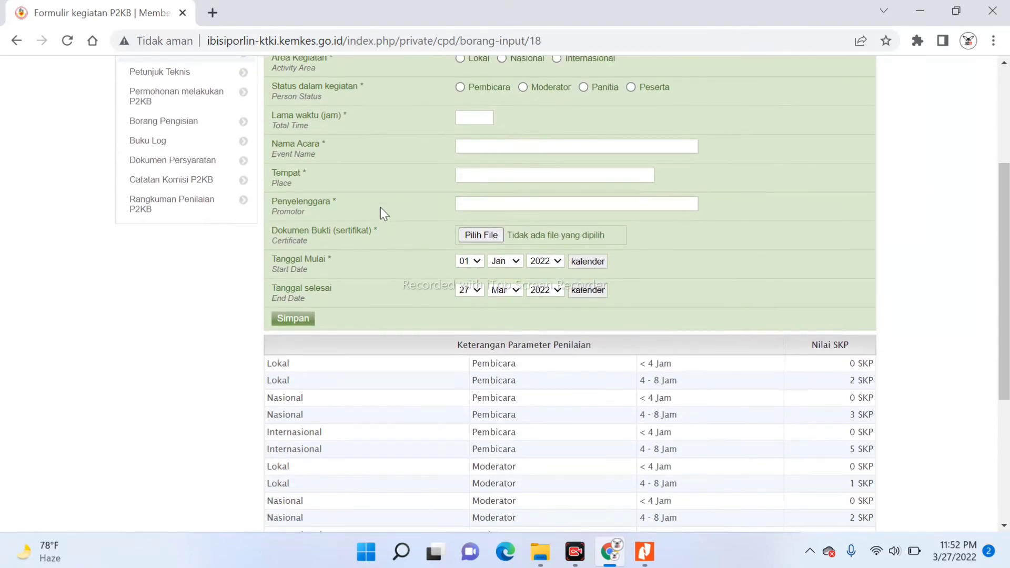
scroll(380, 207, down, 5)
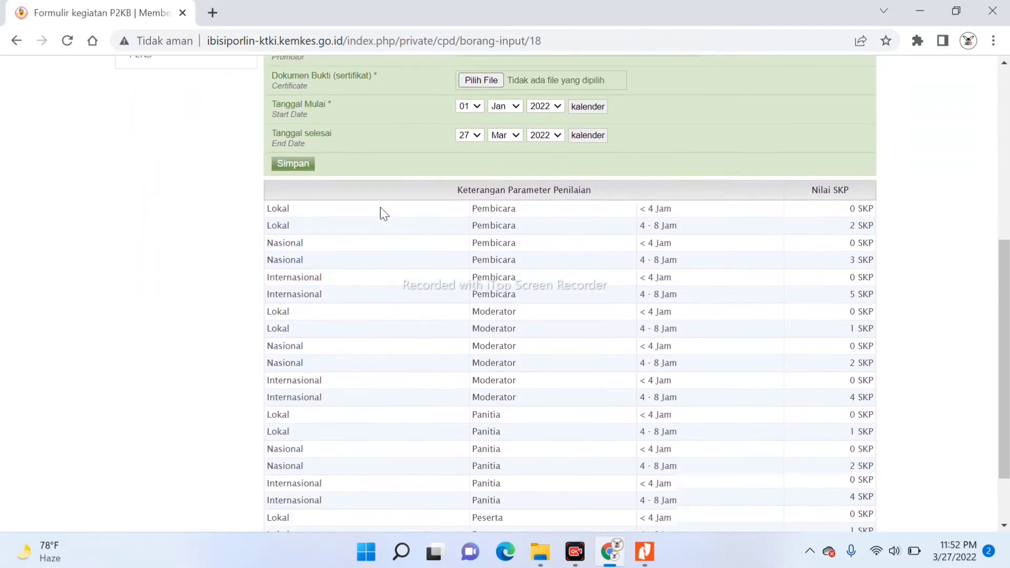
scroll(381, 207, down, 3)
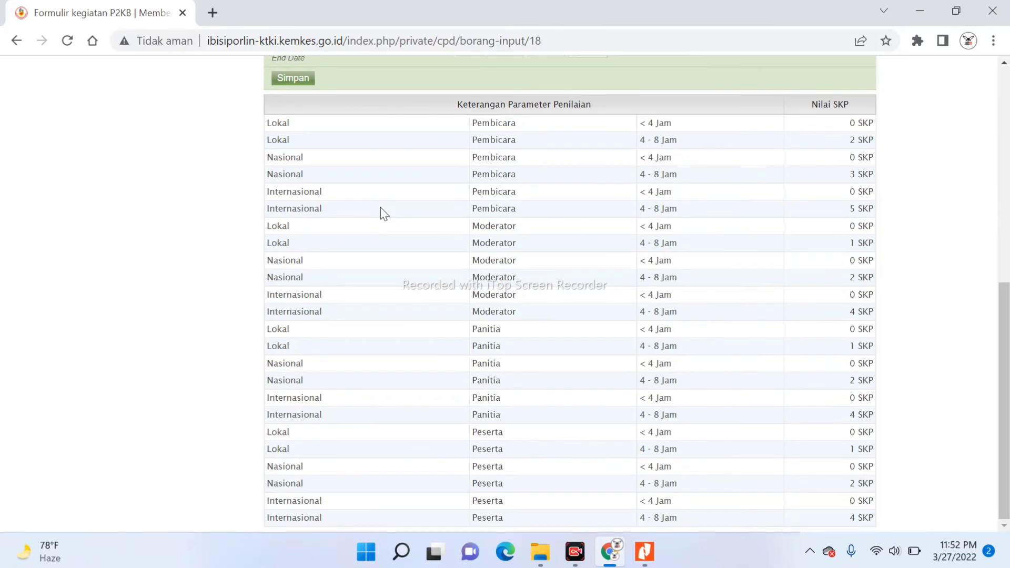
scroll(380, 207, up, 10)
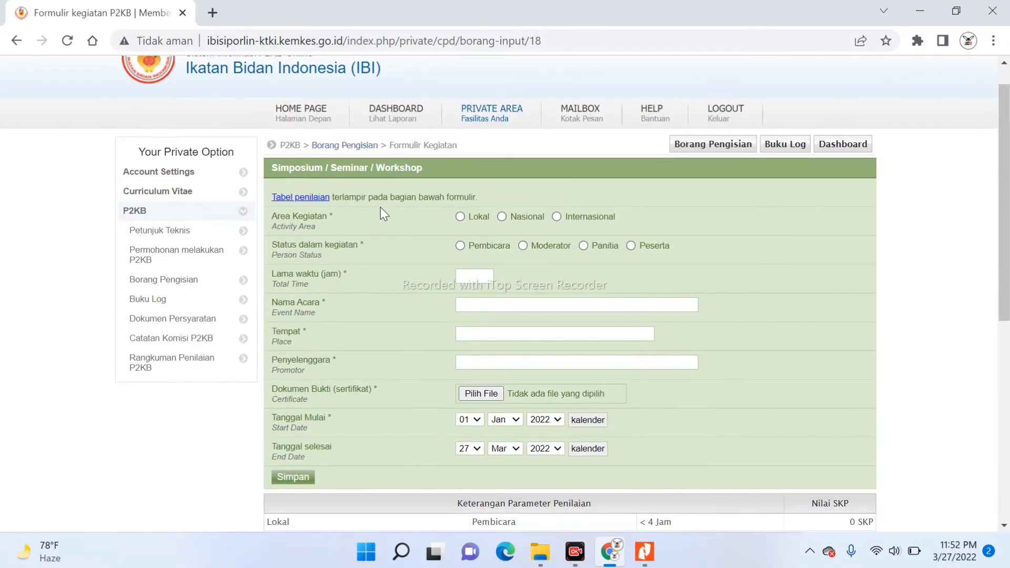
scroll(380, 207, down, 9)
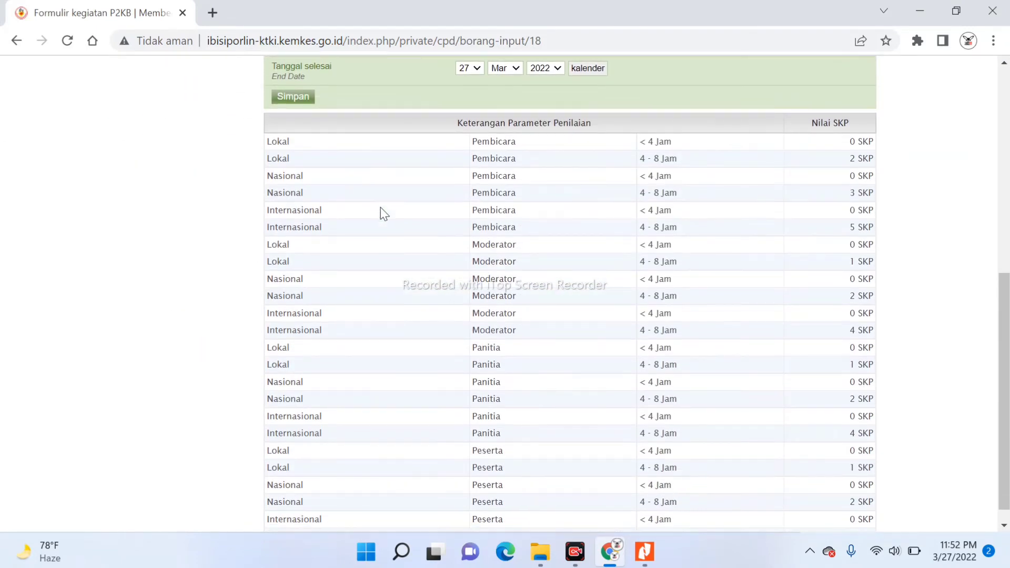
scroll(381, 213, down, 1)
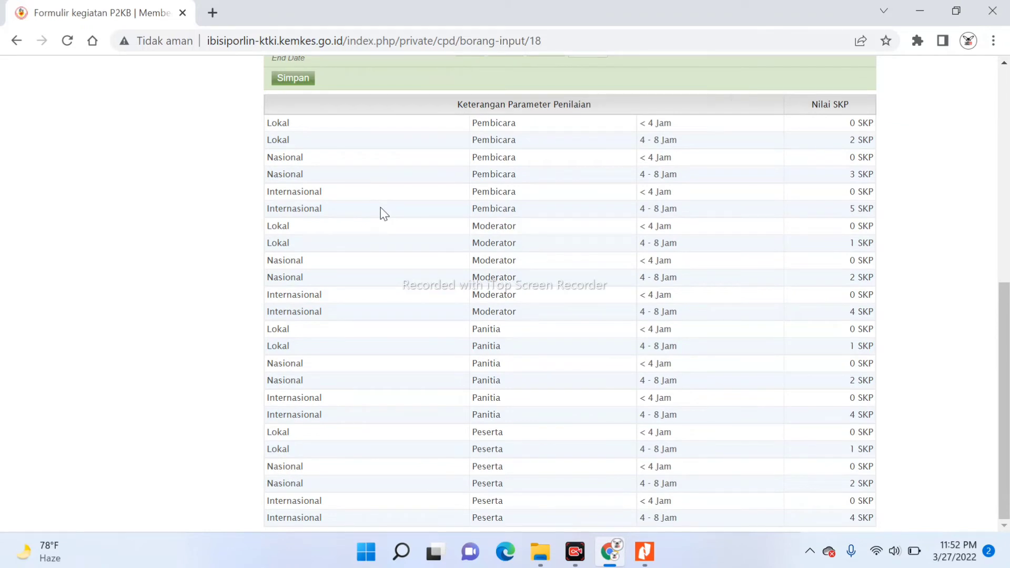
scroll(380, 207, up, 8)
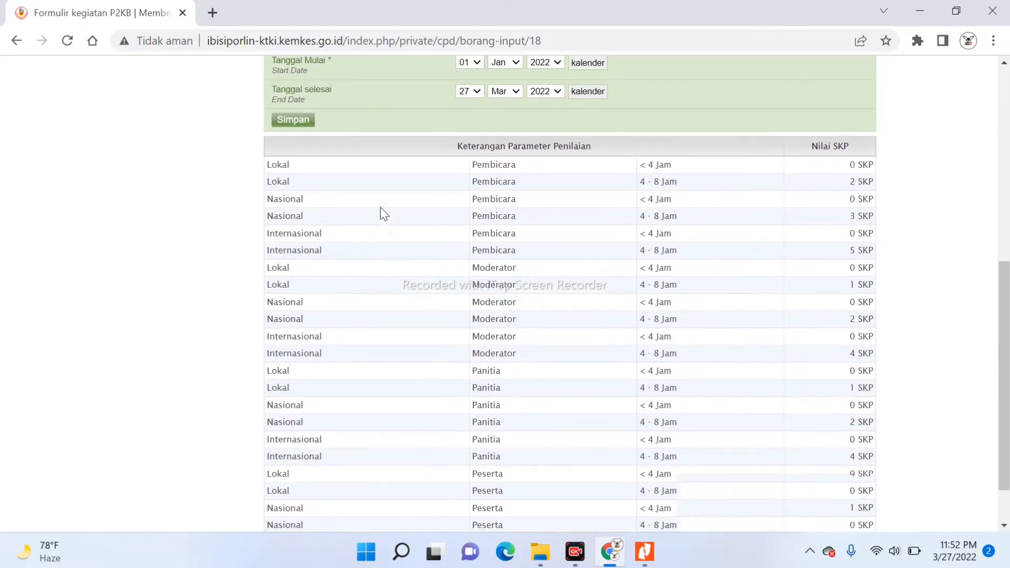
scroll(380, 212, up, 1)
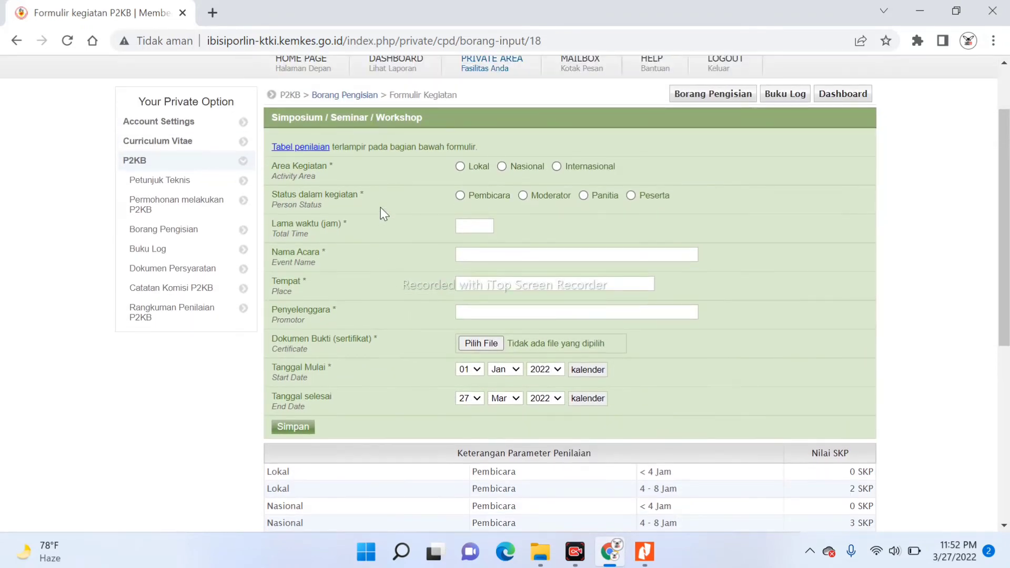
scroll(381, 208, down, 1)
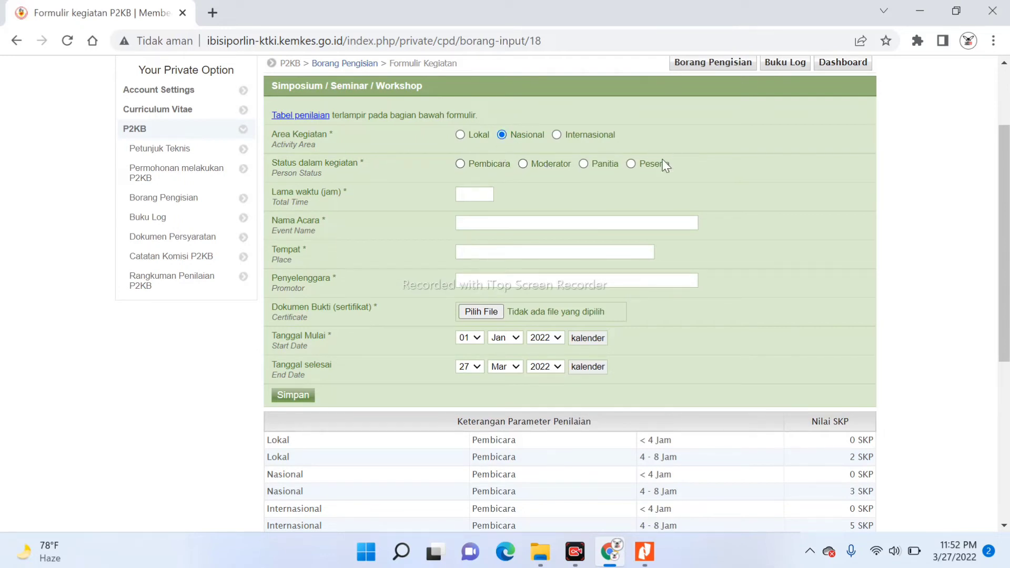
click(632, 168)
key(Down)
key(Up)
scroll(1002, 158, down, 2)
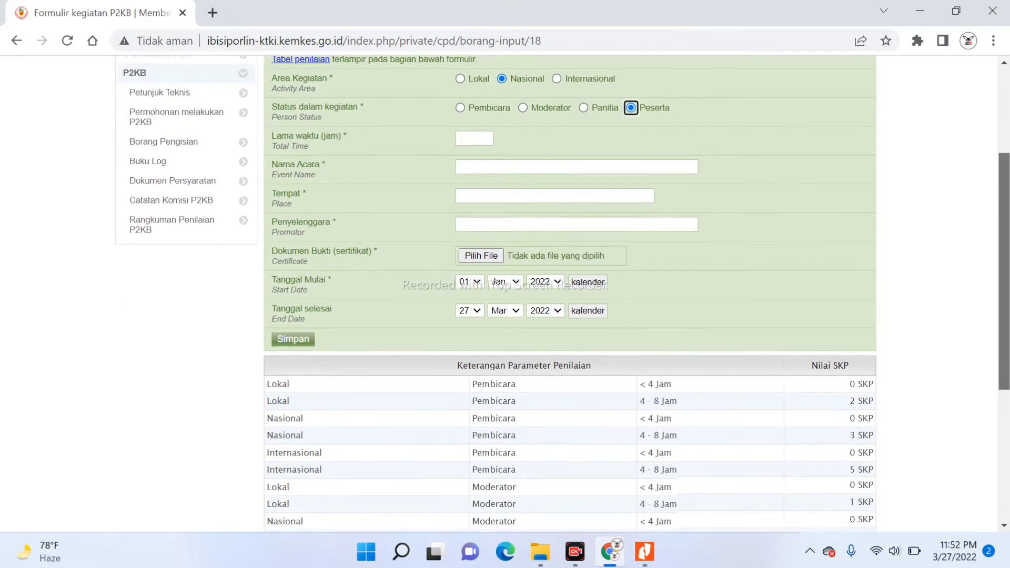
scroll(562, 294, down, 2)
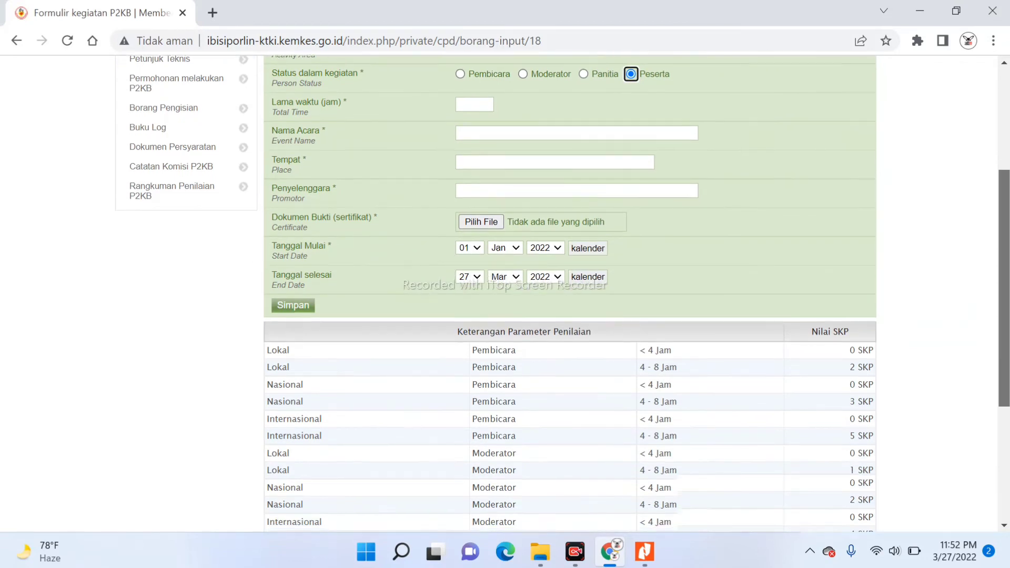
scroll(562, 294, down, 4)
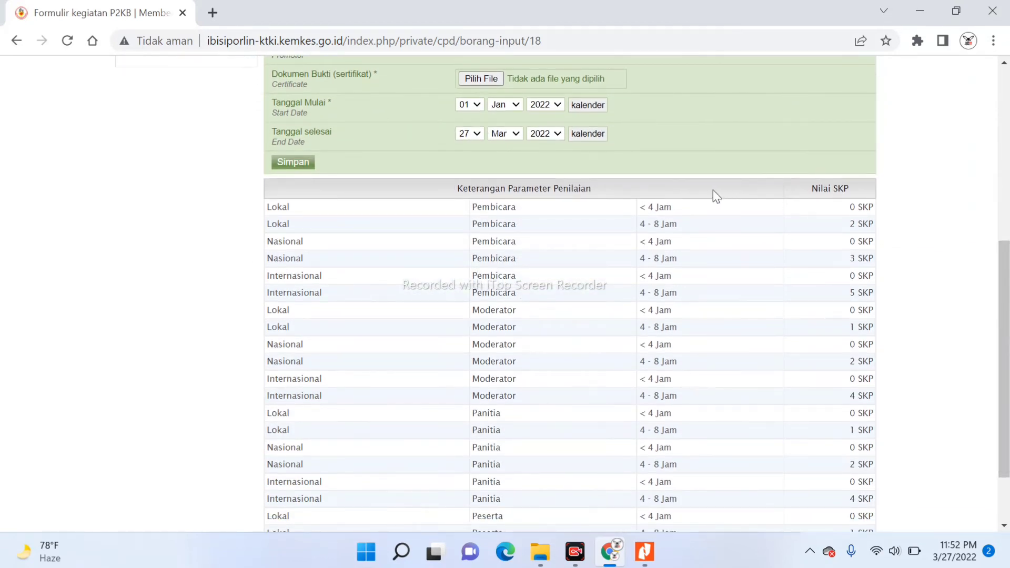
scroll(748, 269, up, 7)
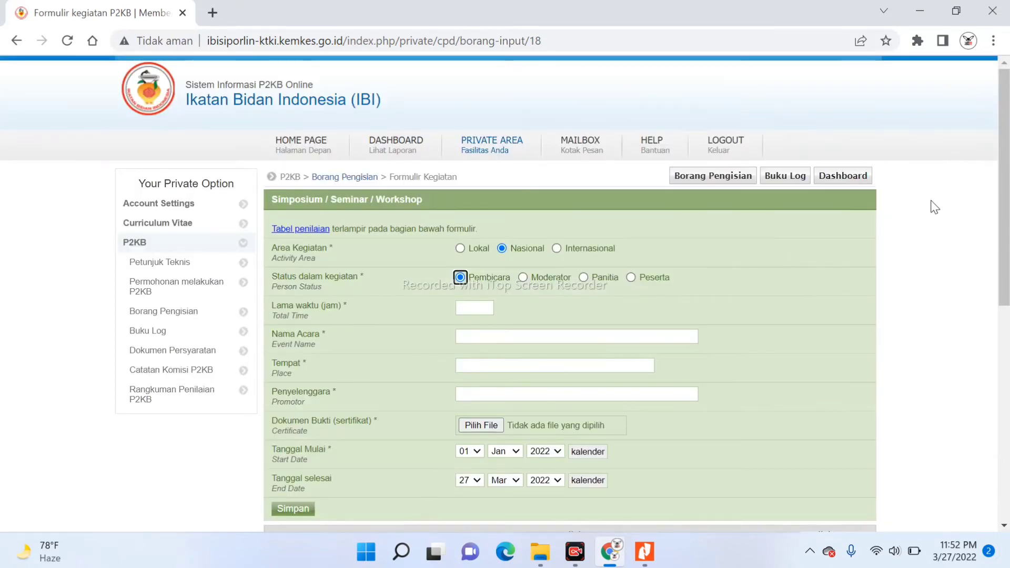
drag(1006, 161, 1006, 381)
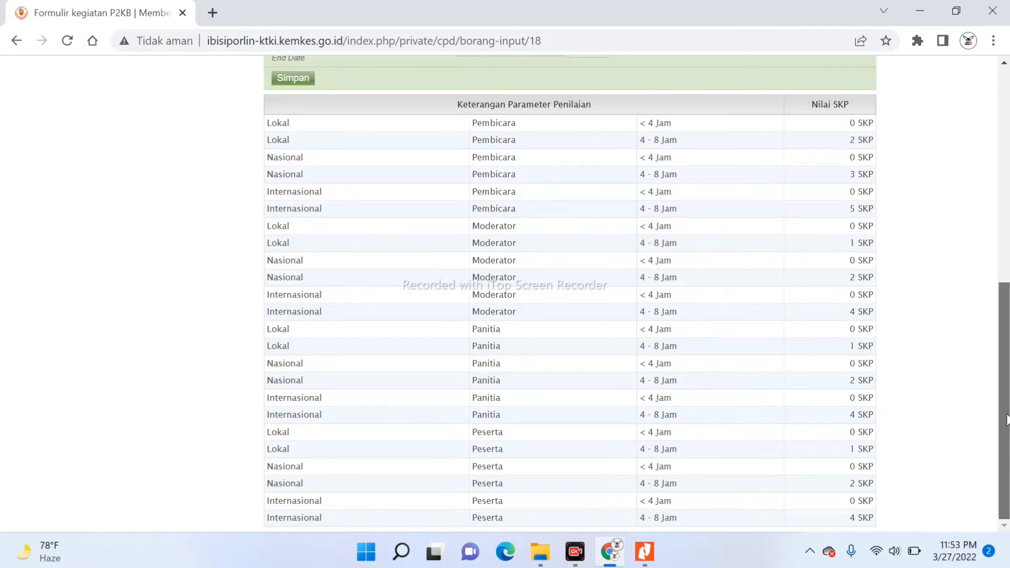
drag(1005, 420, 985, 244)
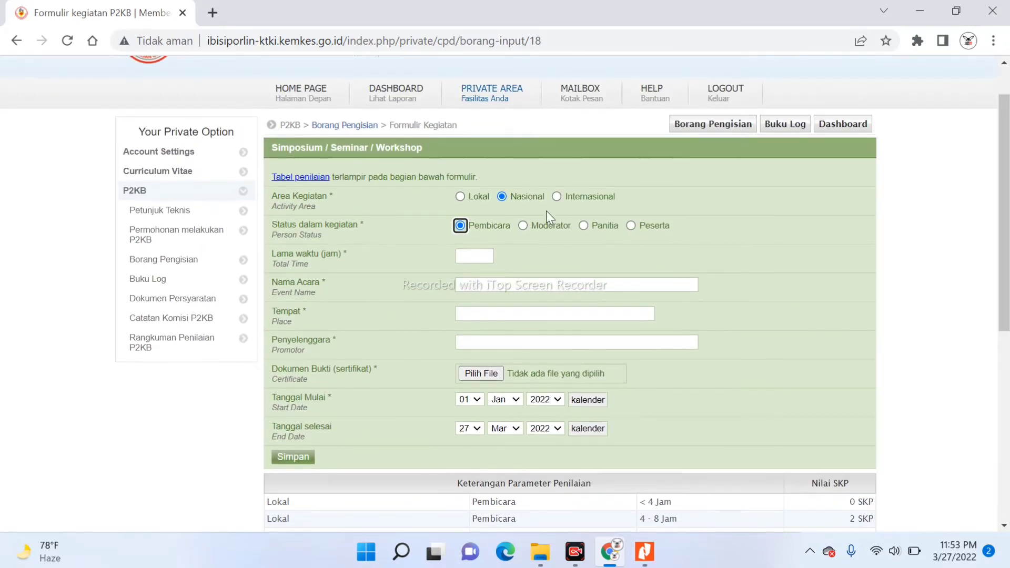
Set participation to Peserta with a 5-hour duration, then show the CPD BIDAN folder in File Explorer
click(630, 226)
click(476, 257)
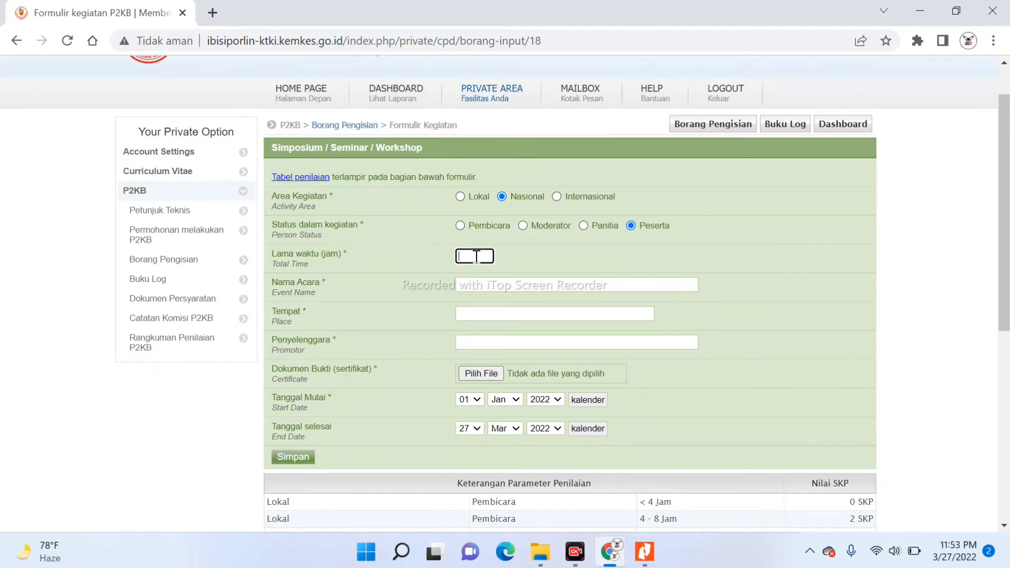
text(5)
click(539, 559)
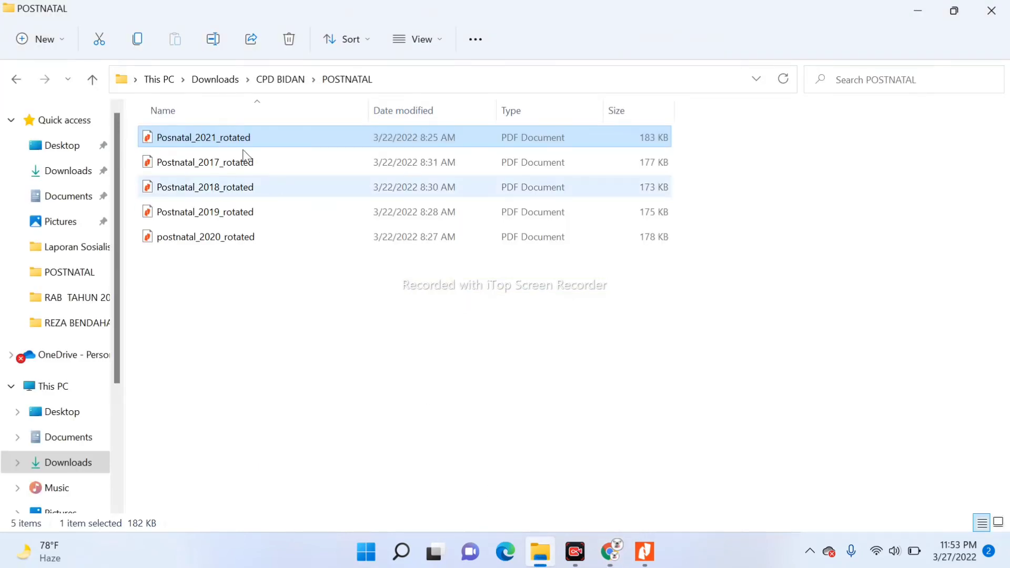
click(260, 82)
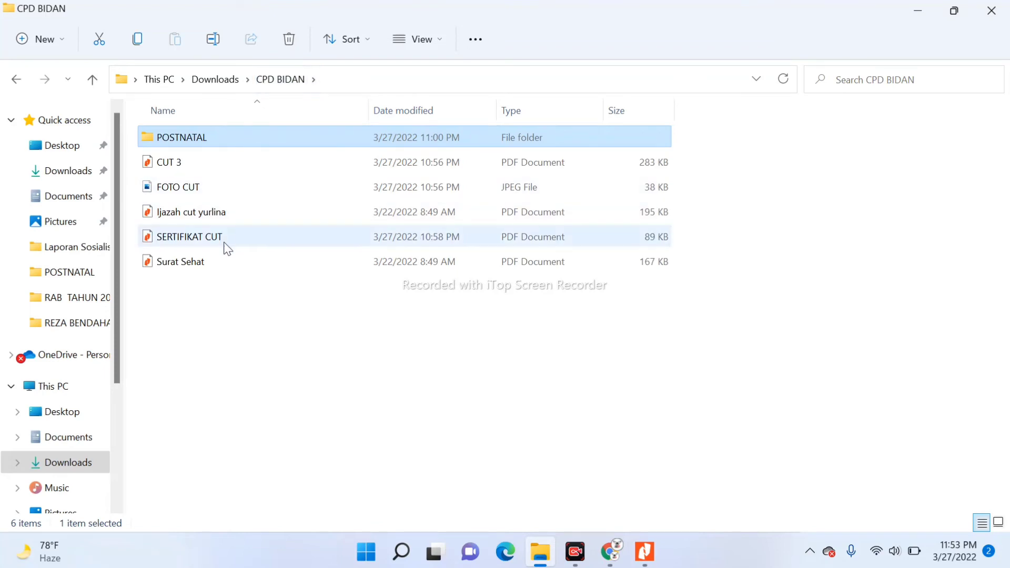
Open SERTIFIKAT CUT in Nitro Pro and scroll down to the event title
double_click(222, 244)
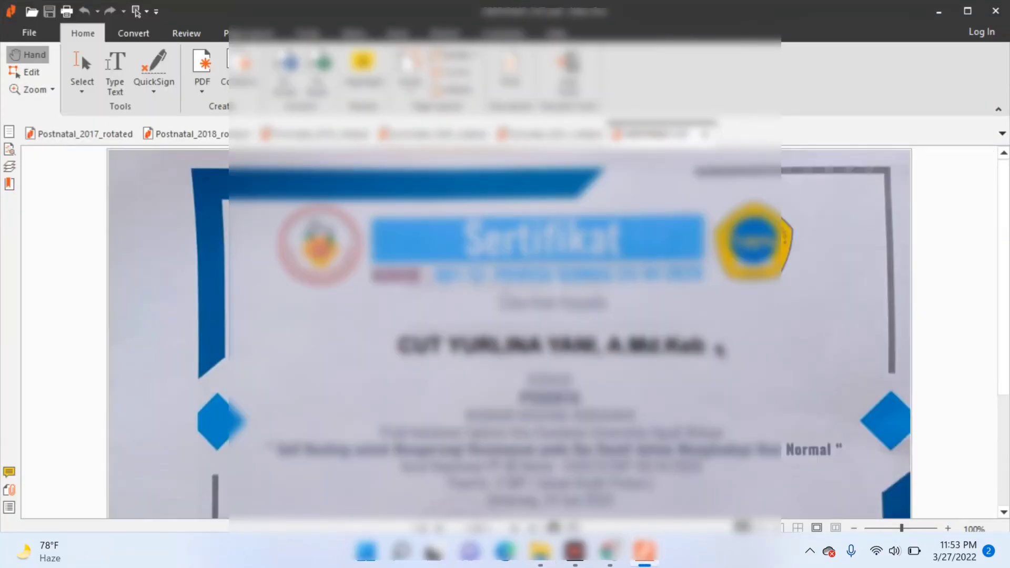
scroll(720, 347, down, 2)
scroll(719, 347, down, 1)
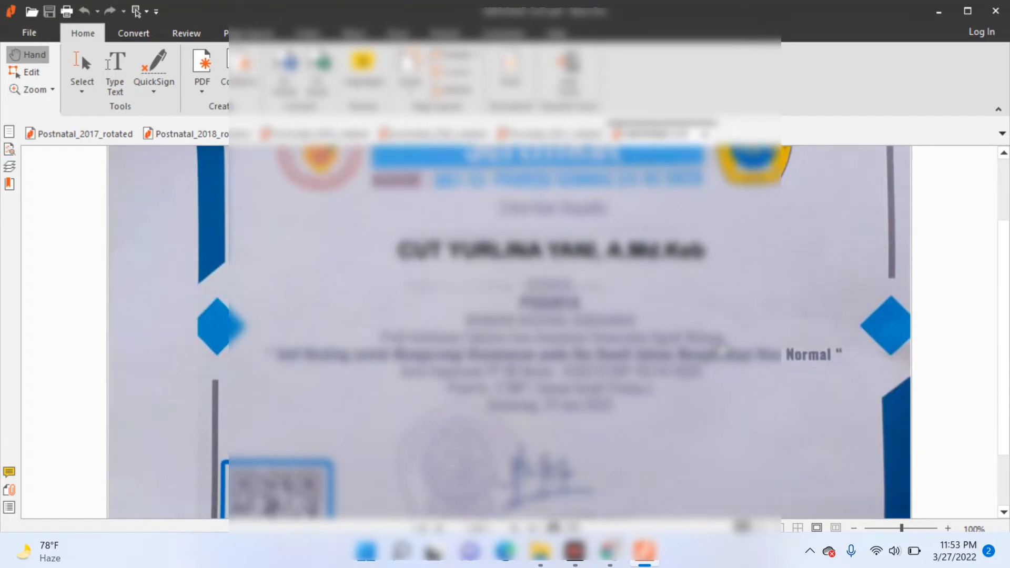
scroll(719, 350, down, 1)
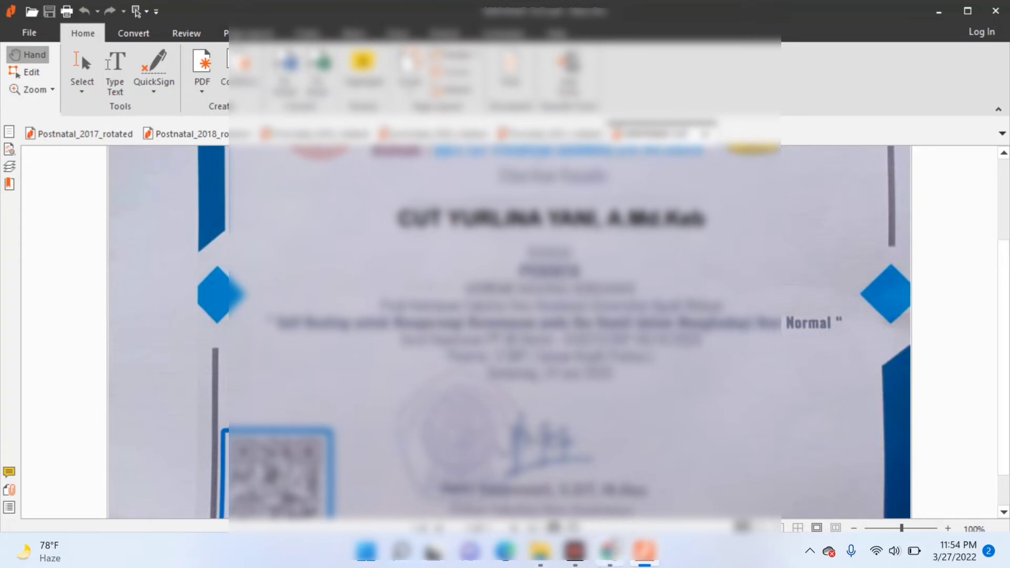
mouse_move(608, 552)
Enter 'SELF HEALING UNTUK MENGURANGI KECEMASAN PADA IBU HAMIL DALAM MENGHADAPI NEW NORMAL' as Nama Acara, checking the certificate
click(609, 557)
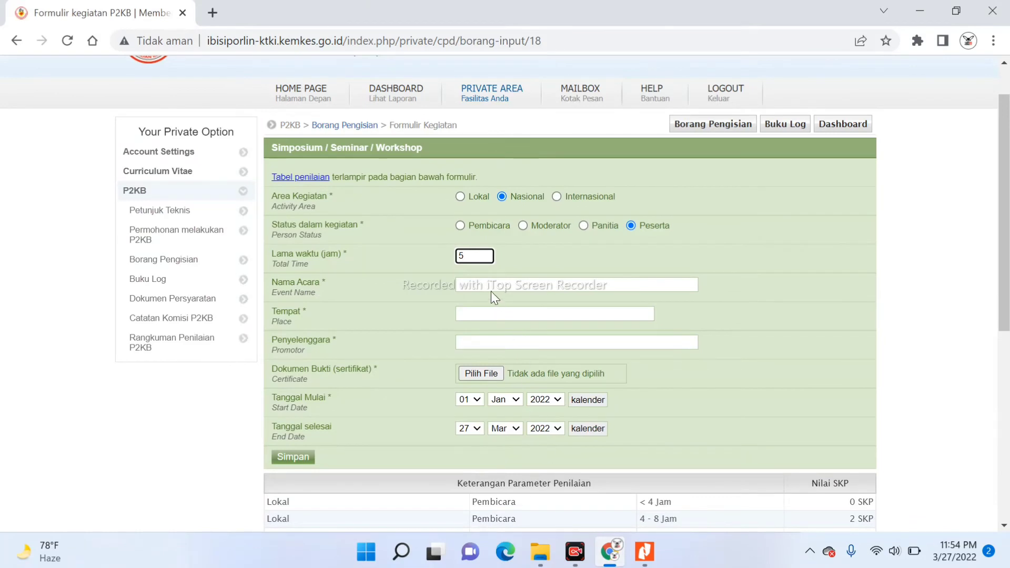
click(486, 278)
text(SE)
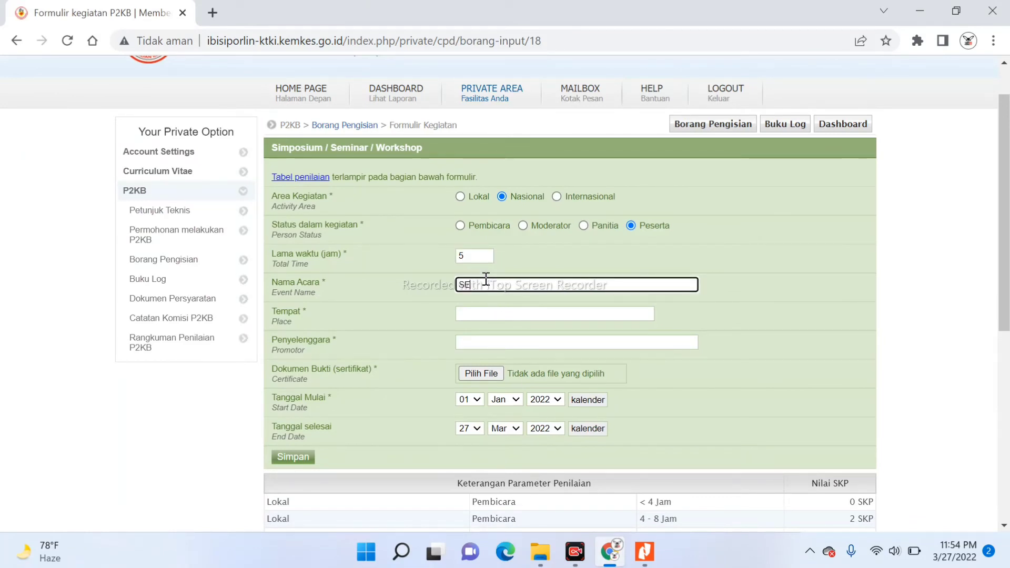
text(LF MEALING)
click(656, 561)
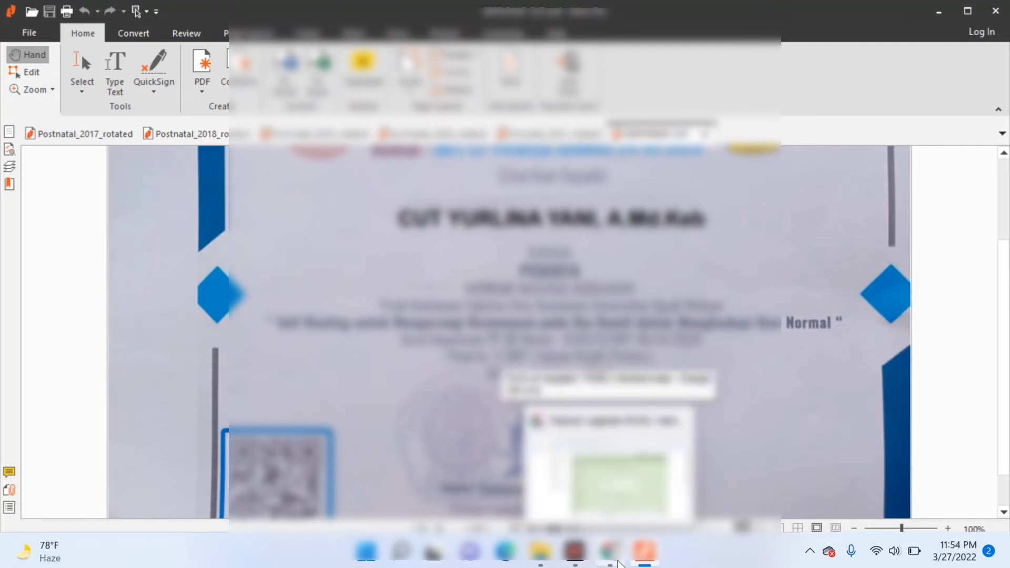
click(619, 564)
text(UK)
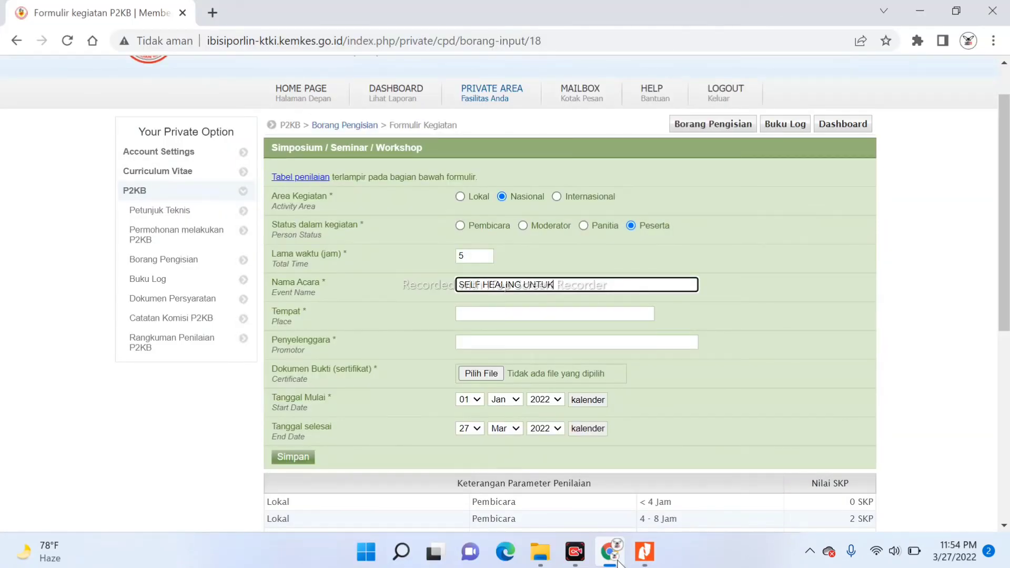
text( MENGURANGI KECEMANASA)
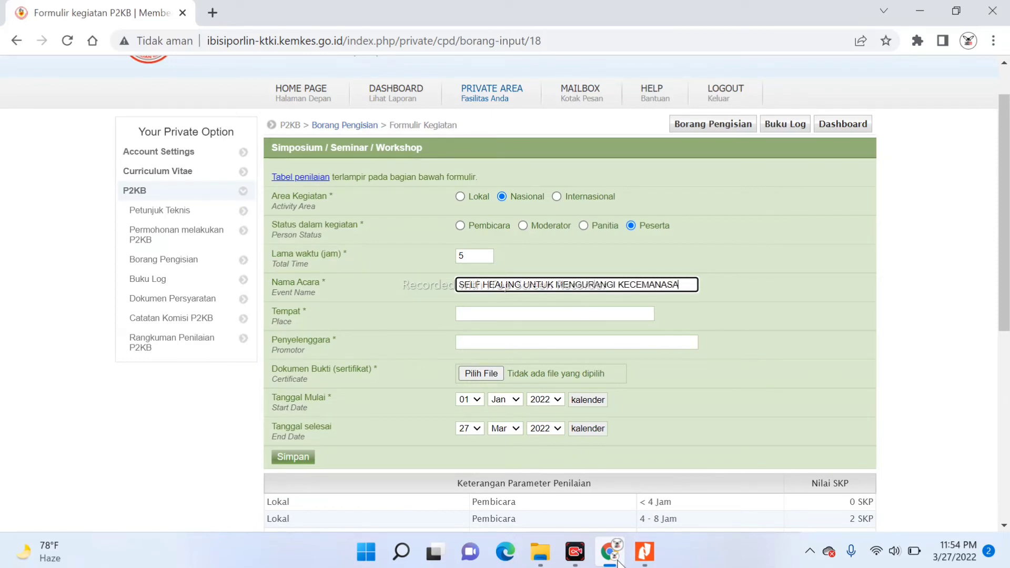
key(BackSpace)
key(BackSpace)
key(BackSpace)
key(BackSpace)
text(SAN PADA IBU)
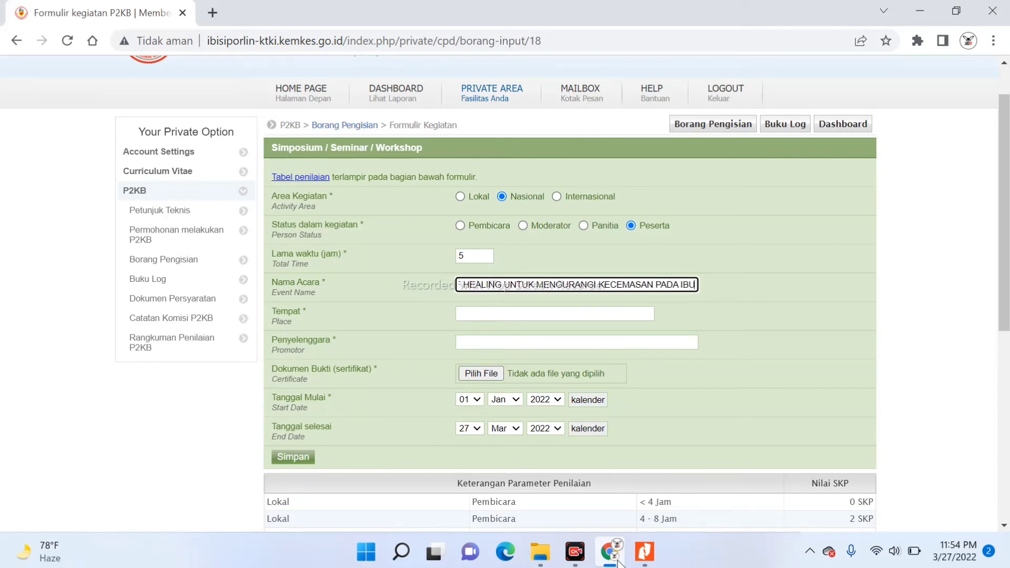
text( HAMIL)
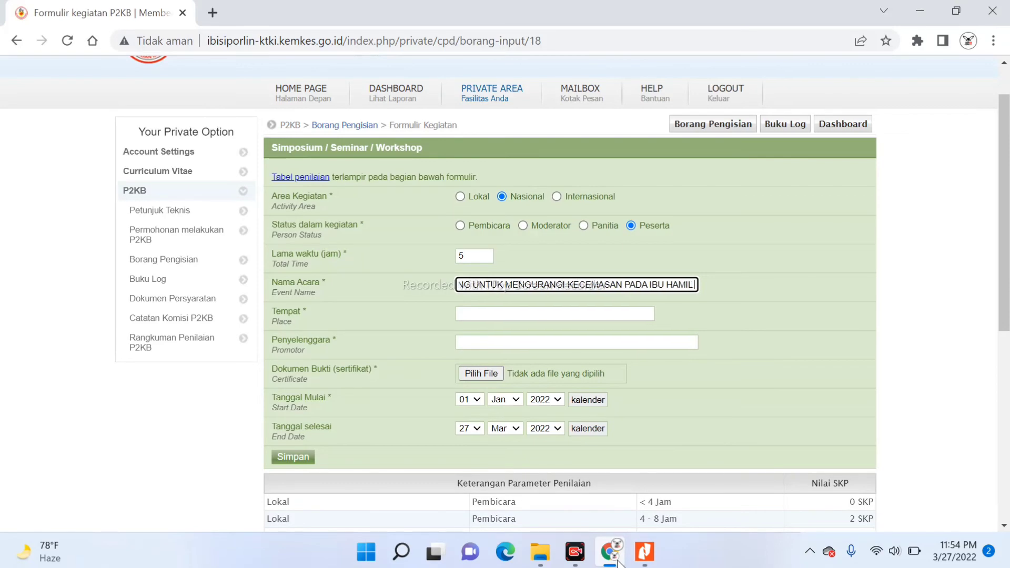
click(646, 553)
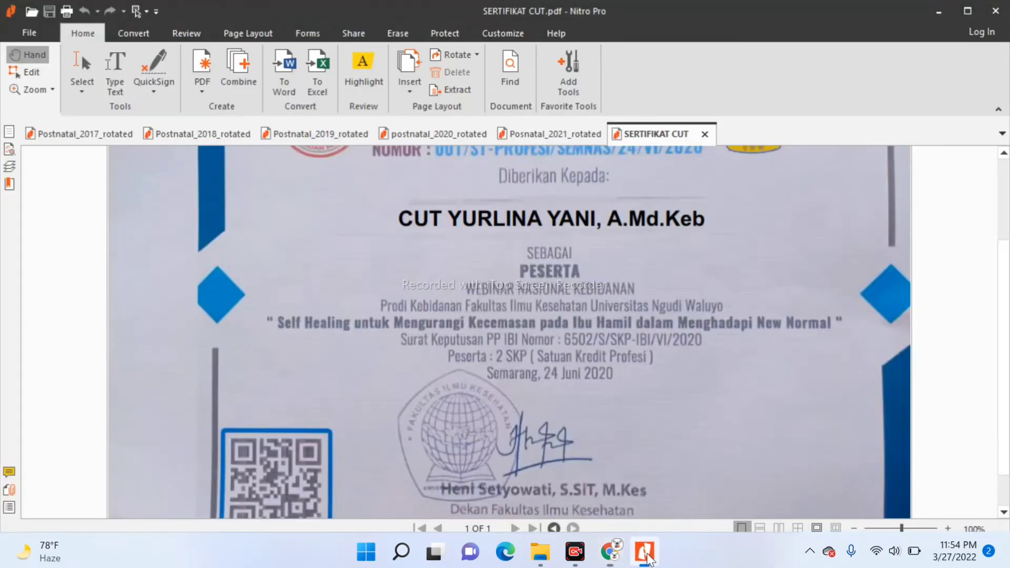
click(610, 555)
text(DA)
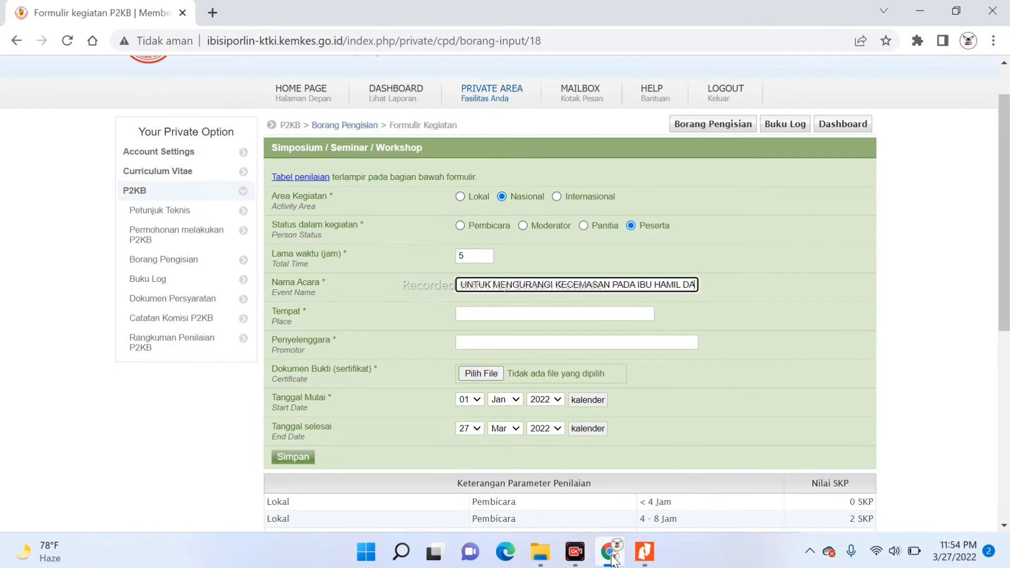
text(LAM MENGH)
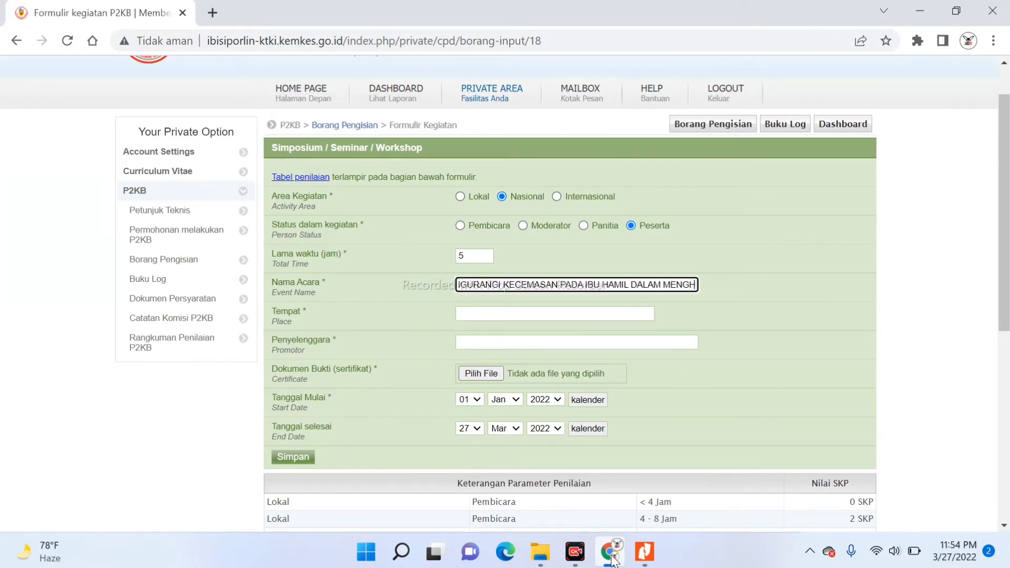
text(ADA)
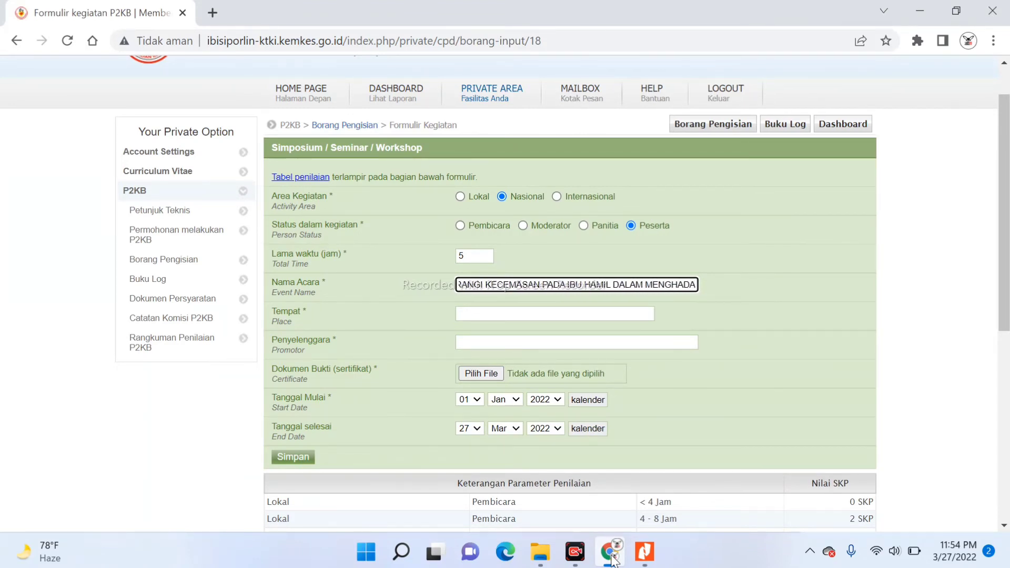
text(PI NEW)
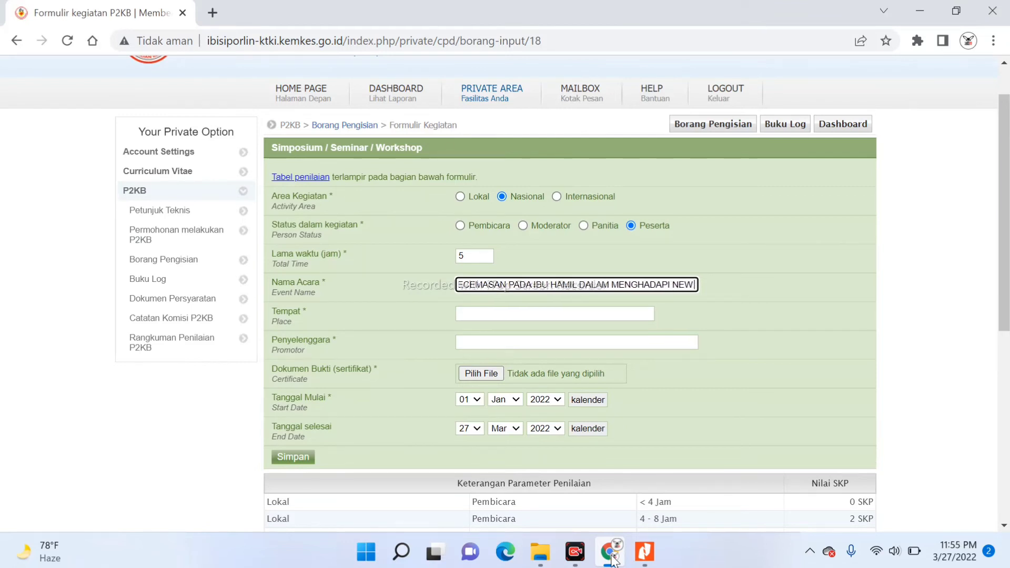
text( NORMAL)
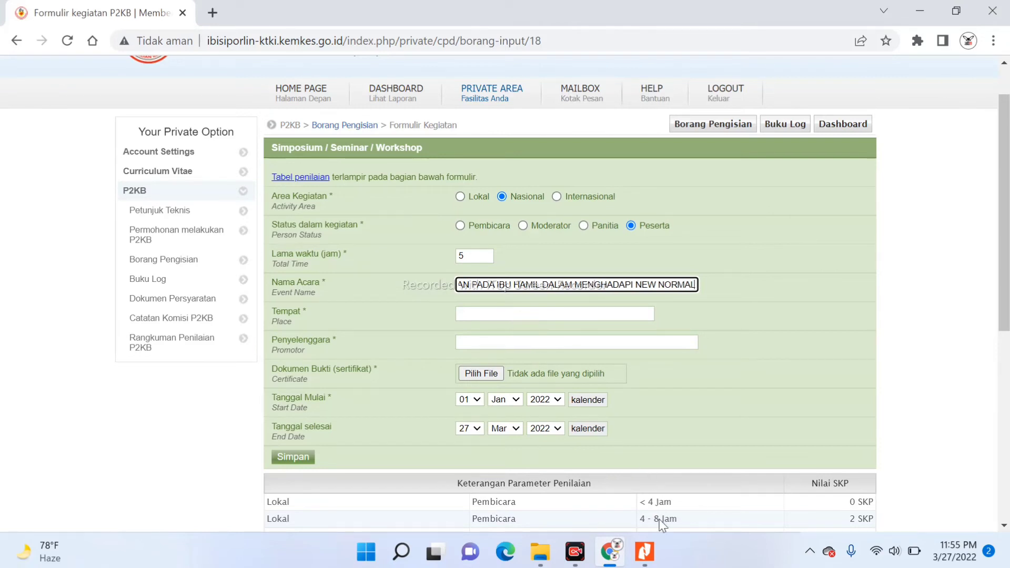
mouse_move(648, 562)
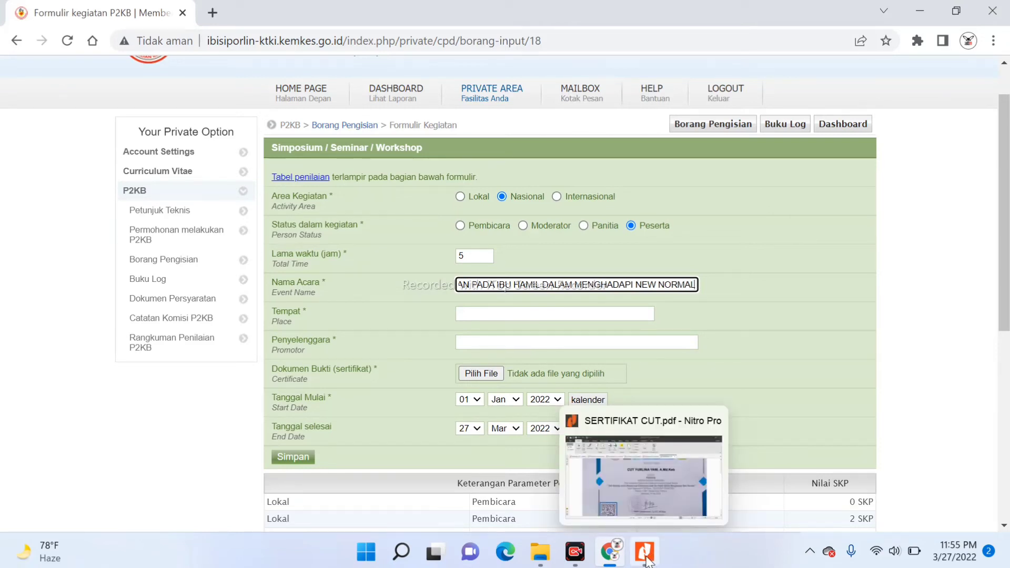
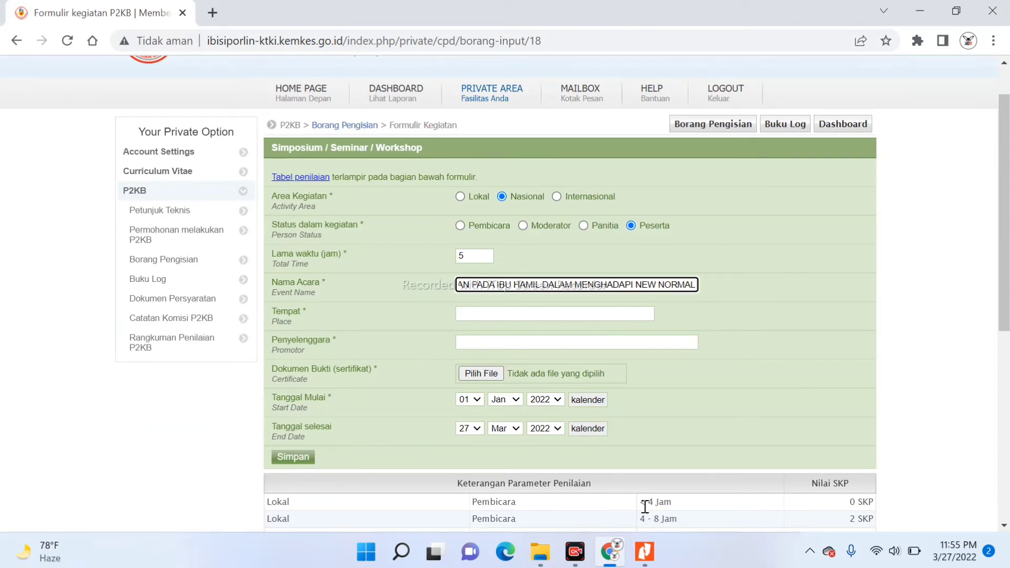
Bring the Sertifikat PDF forward in Foxit and scroll to its header and event name
click(645, 551)
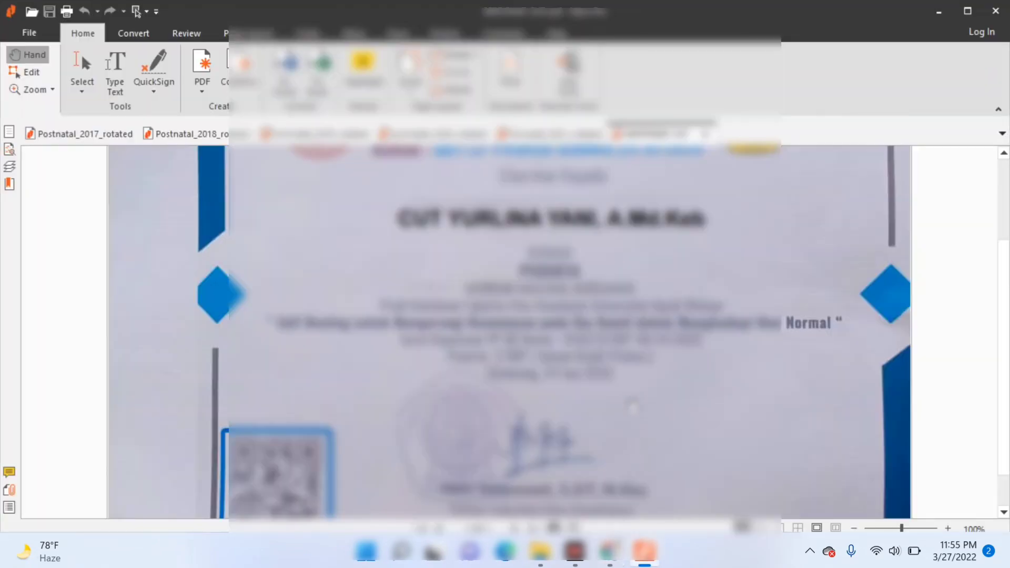
scroll(631, 403, down, 1)
scroll(629, 401, up, 3)
scroll(630, 401, up, 1)
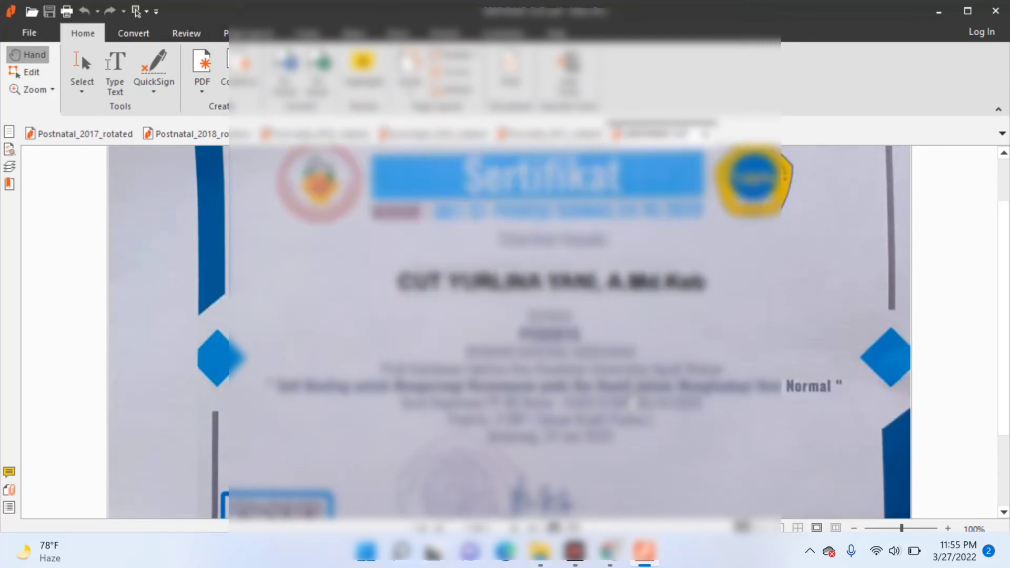
scroll(630, 402, down, 1)
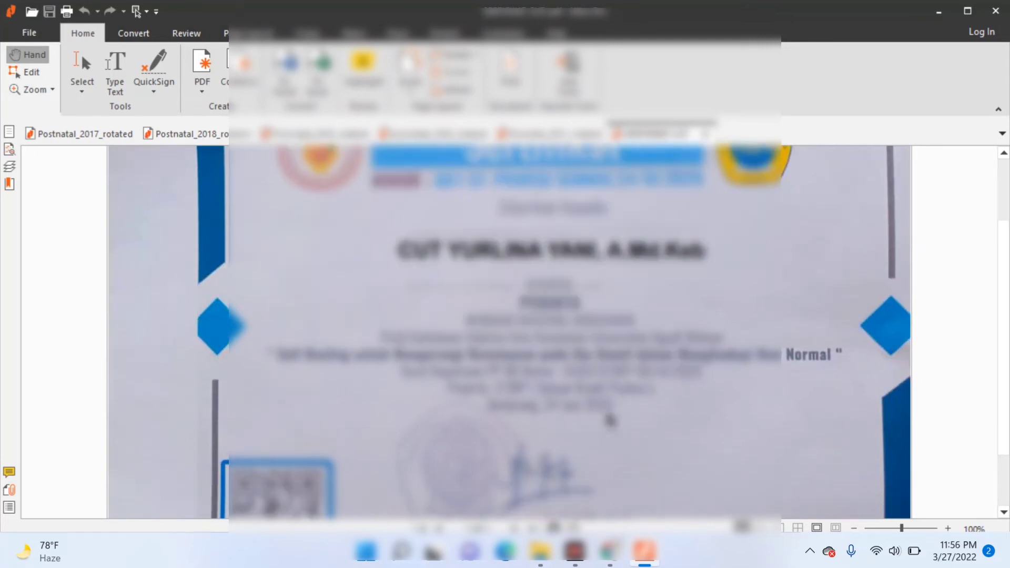
Back in the P2KB form, enter SEMARANG as the Tempat
click(608, 562)
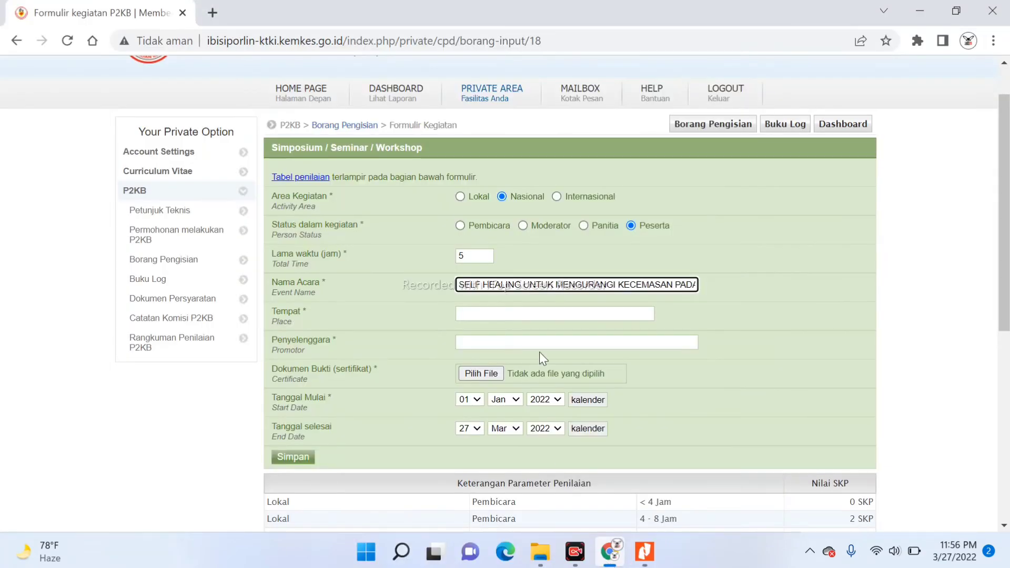
click(493, 314)
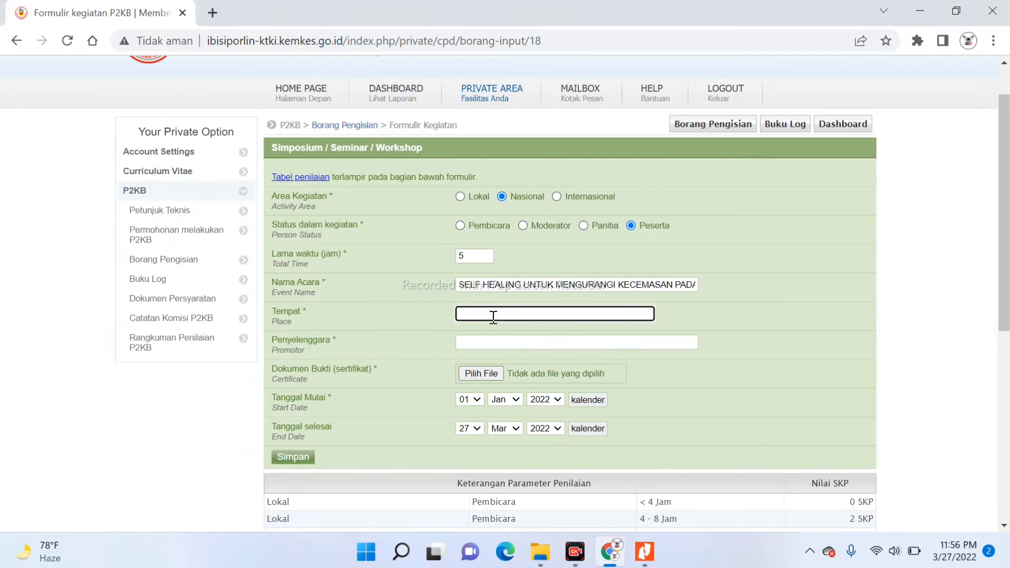
text(SEMARANG)
Enter 'PRODI KEBIDANAN FAKULTAS ILMU KESEHATAN UNIVERSITAS NGUDI WALUYO' as Penyelenggara
click(469, 345)
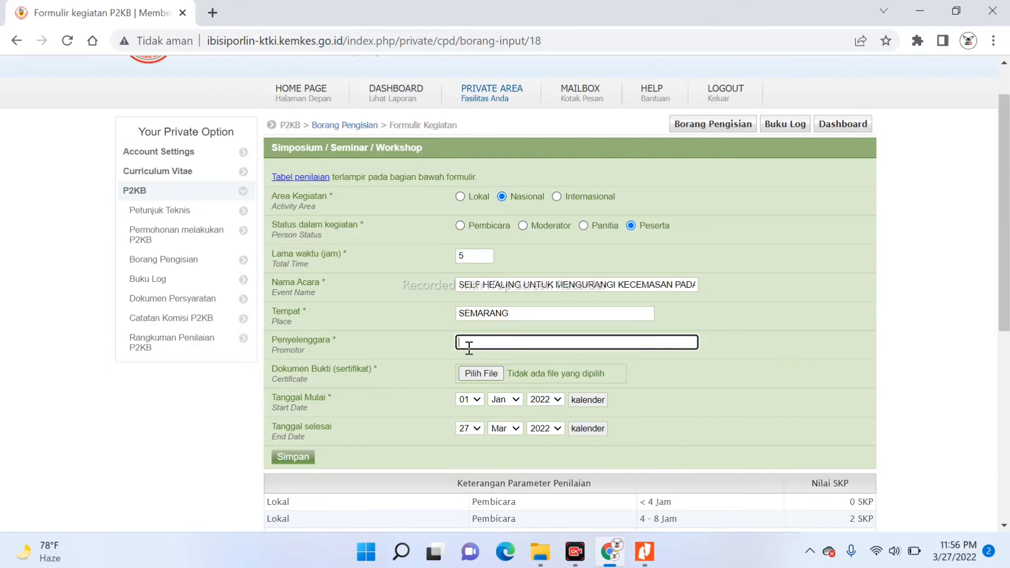
text(PRODI KEBIDANAN FAKULTAS)
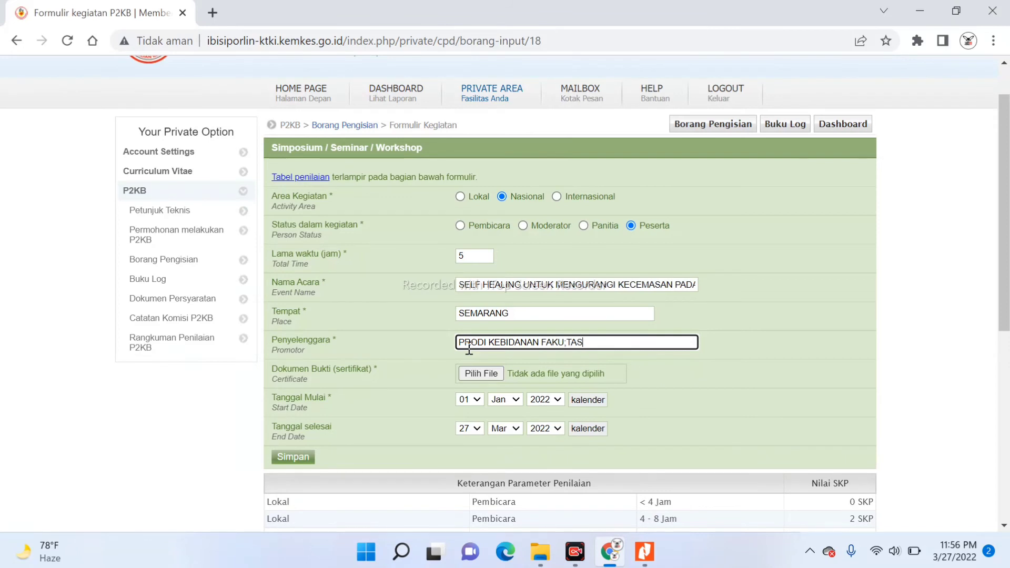
key(BackSpace)
key(BackSpace)
key(BackSpace)
key(BackSpace)
text(LTAS L)
key(BackSpace)
text(ILMU KESEHATAN )
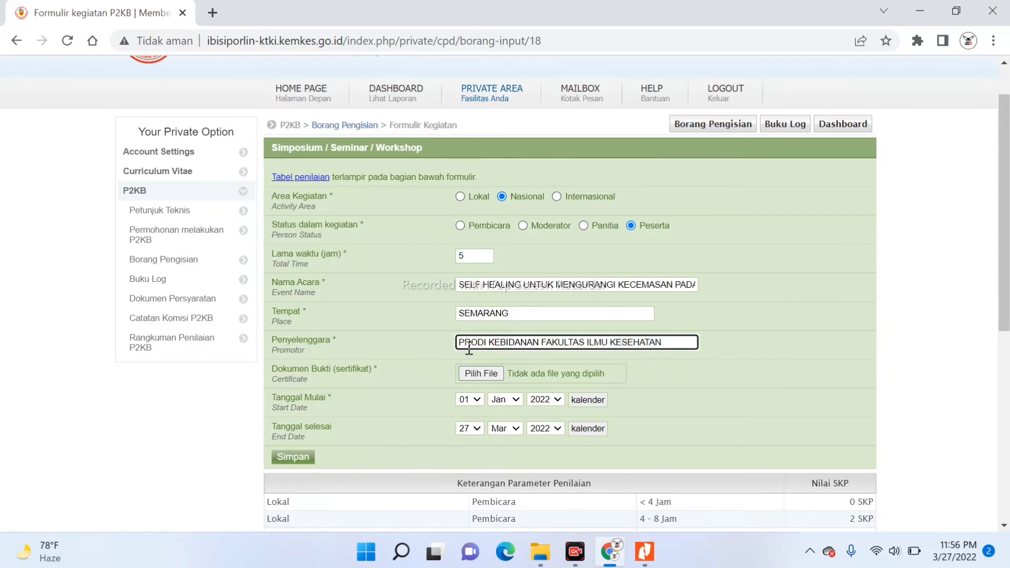
text(UNIVERSITAS)
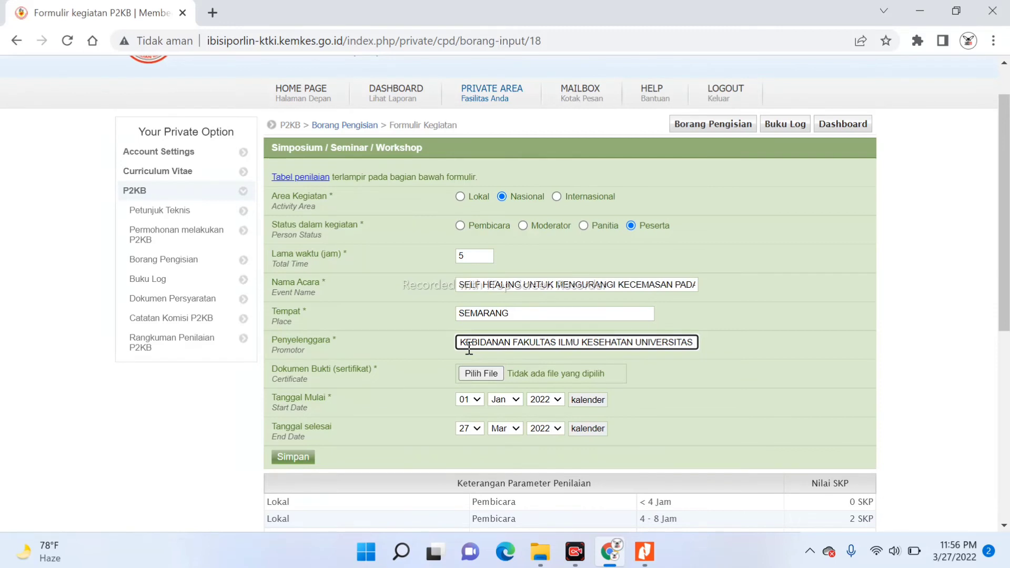
text(NGA)
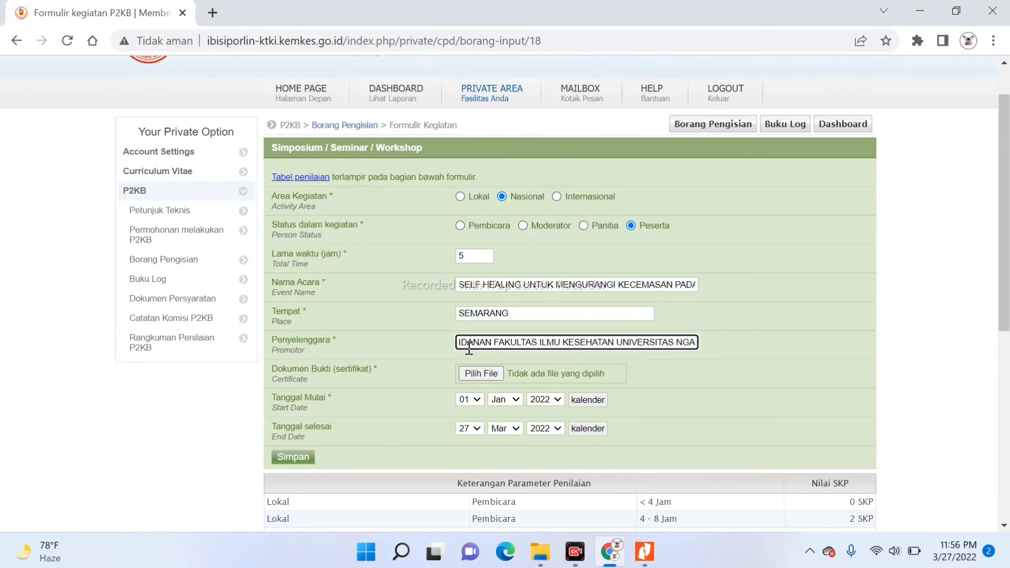
key(BackSpace)
text(UDI W)
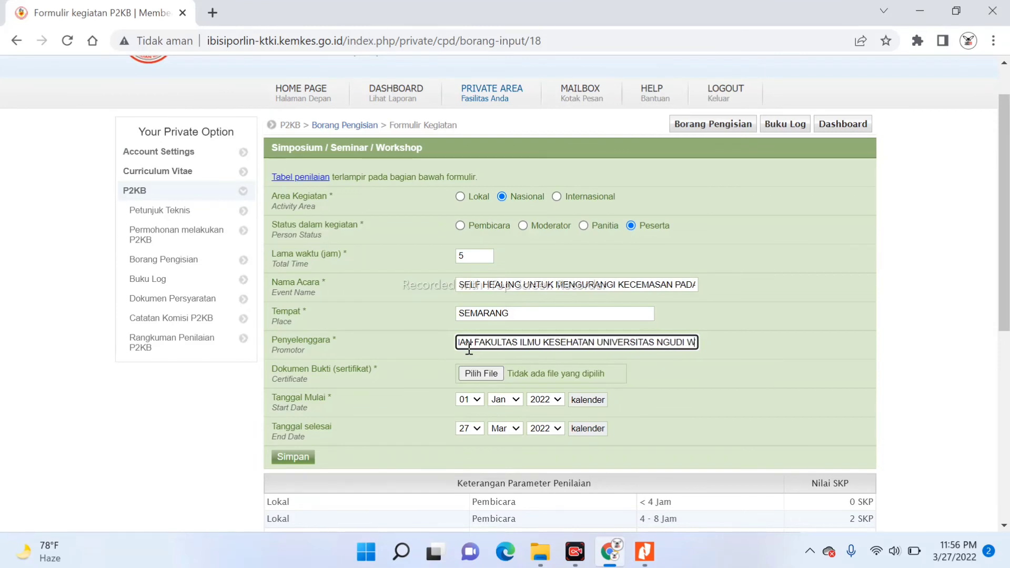
text(ALU)
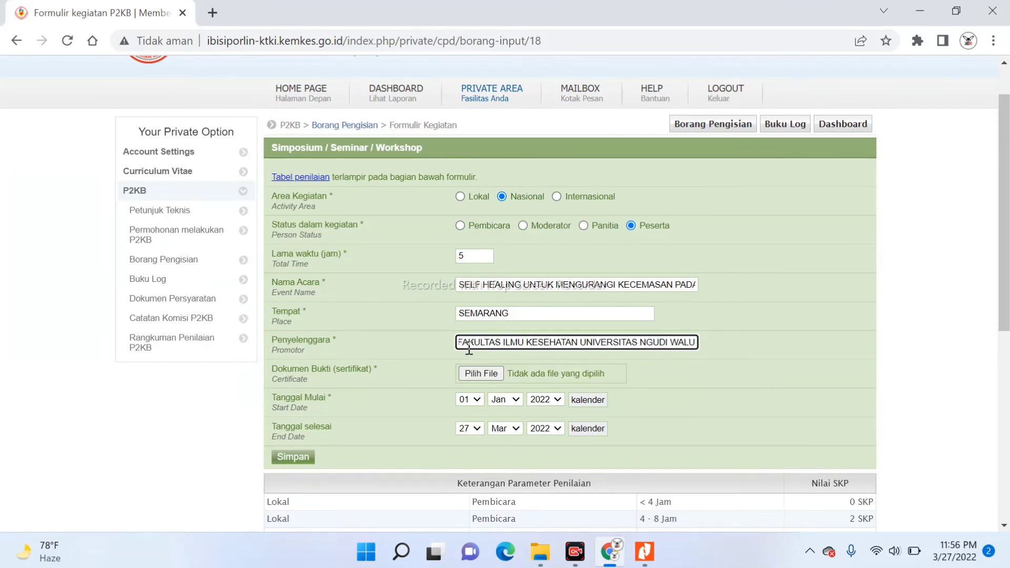
text(YO)
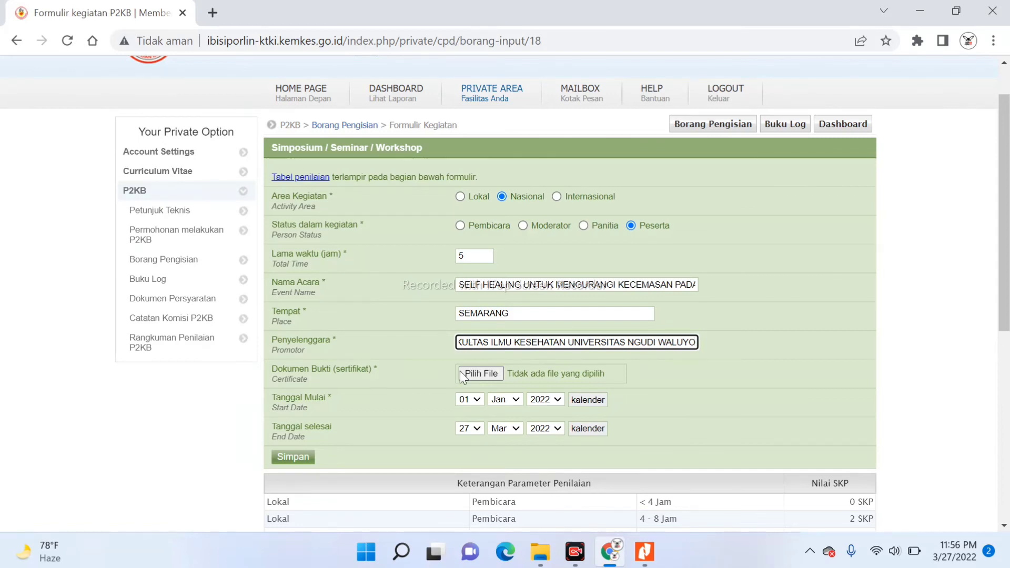
Set Tanggal Mulai to 24 Jun 2020
click(478, 399)
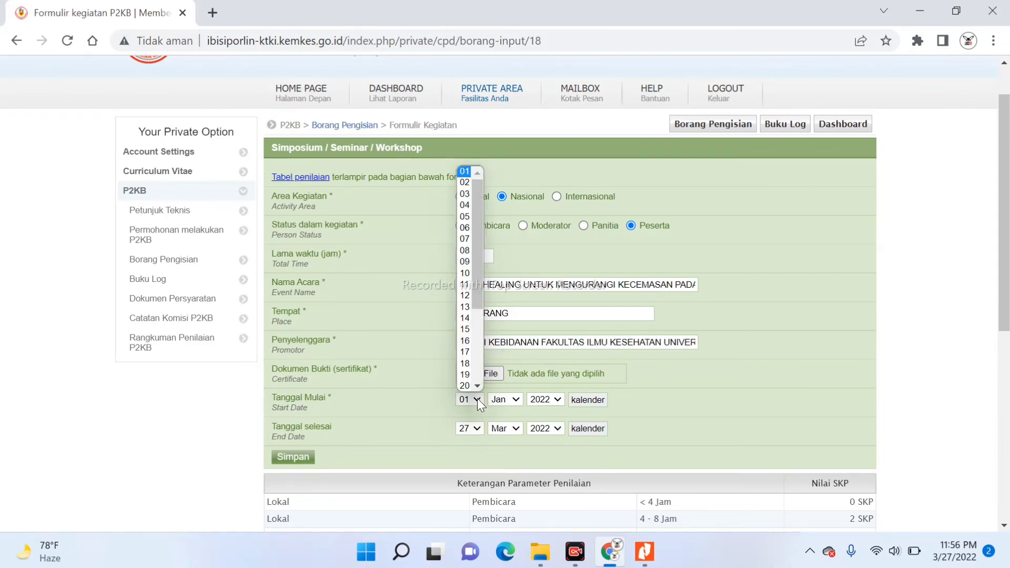
click(478, 387)
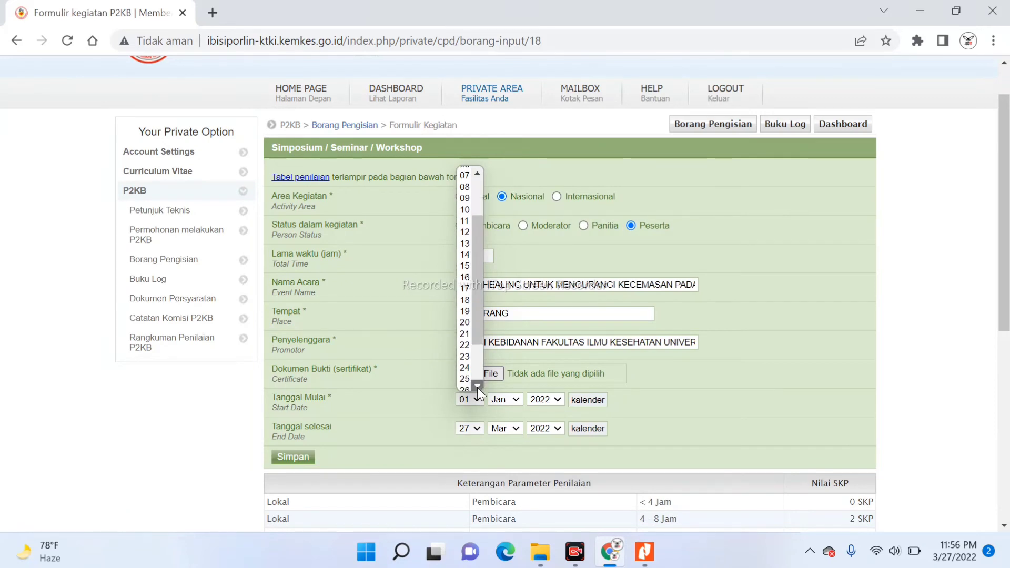
click(465, 368)
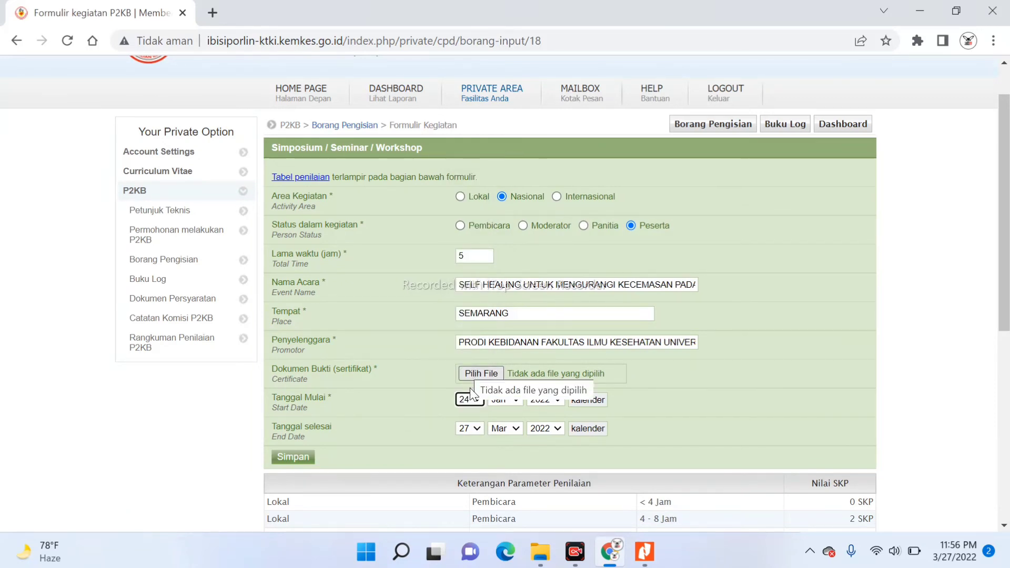
click(522, 399)
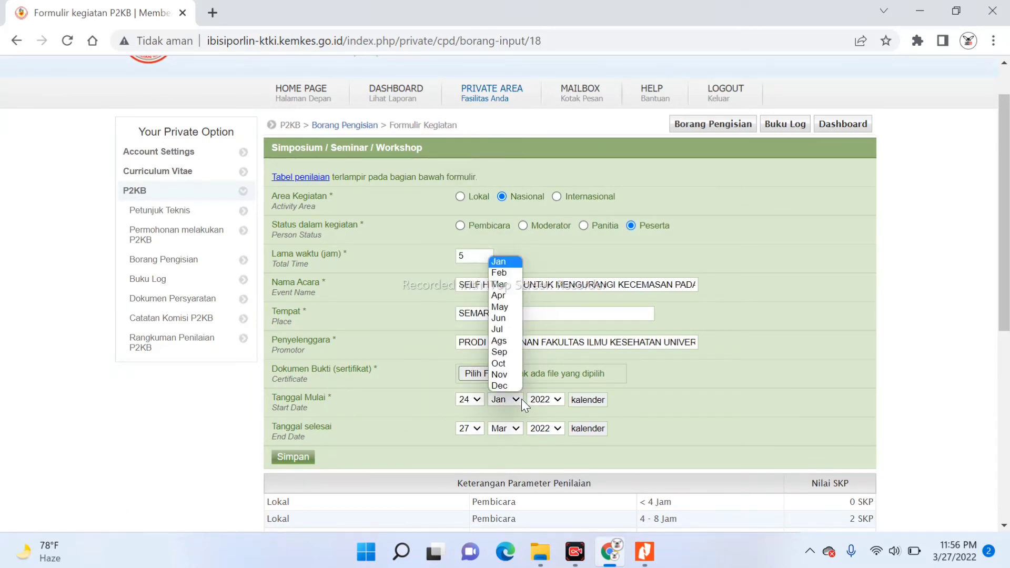
click(506, 319)
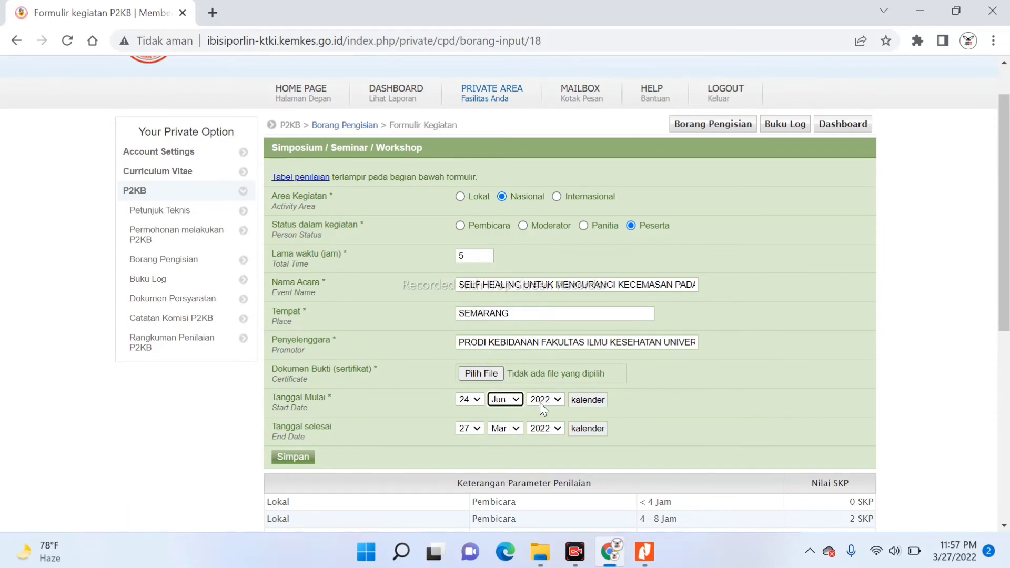
click(540, 403)
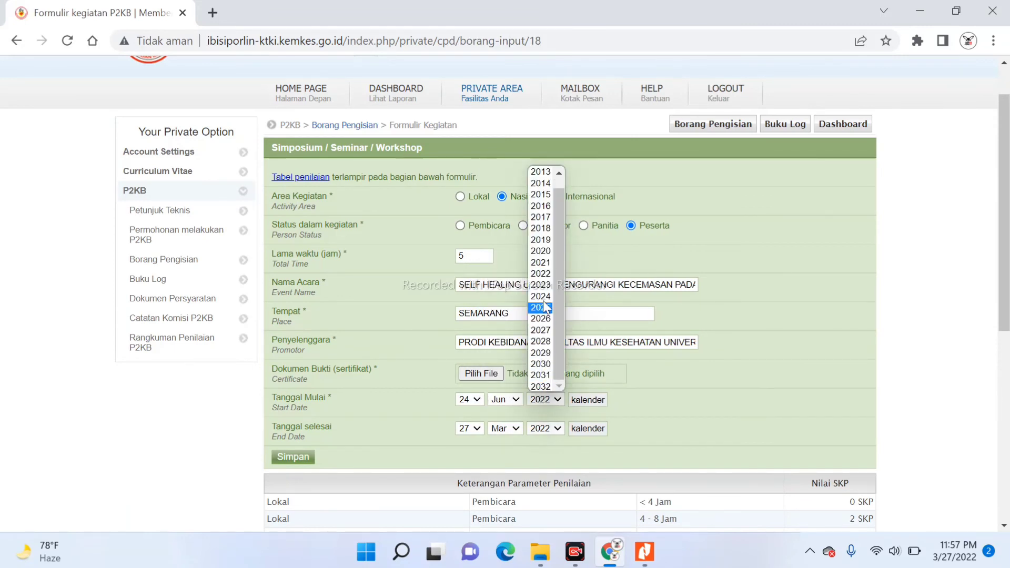
click(545, 252)
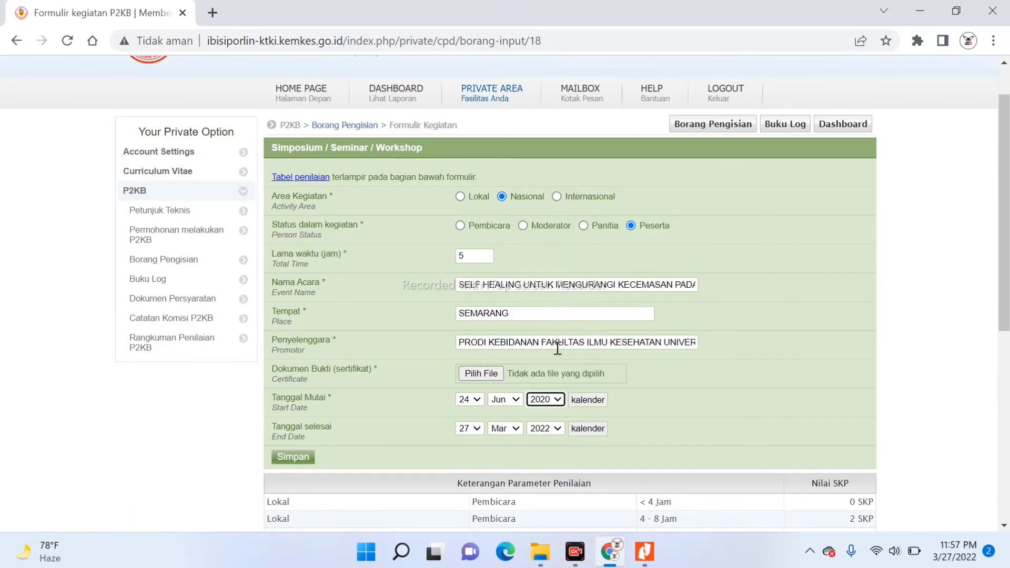
Set Tanggal selesai to 24 Jun 2020 as well
click(548, 429)
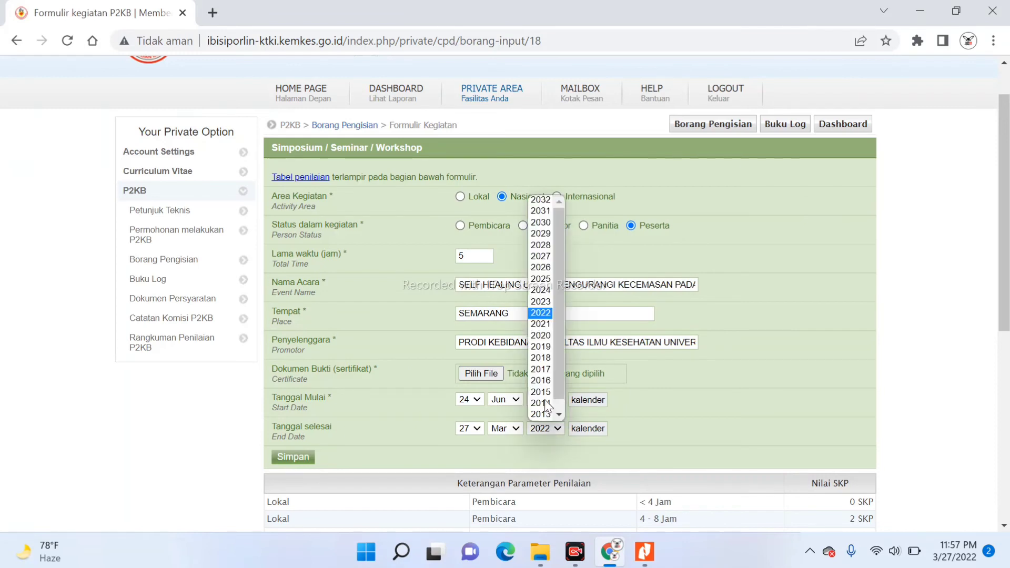
click(542, 336)
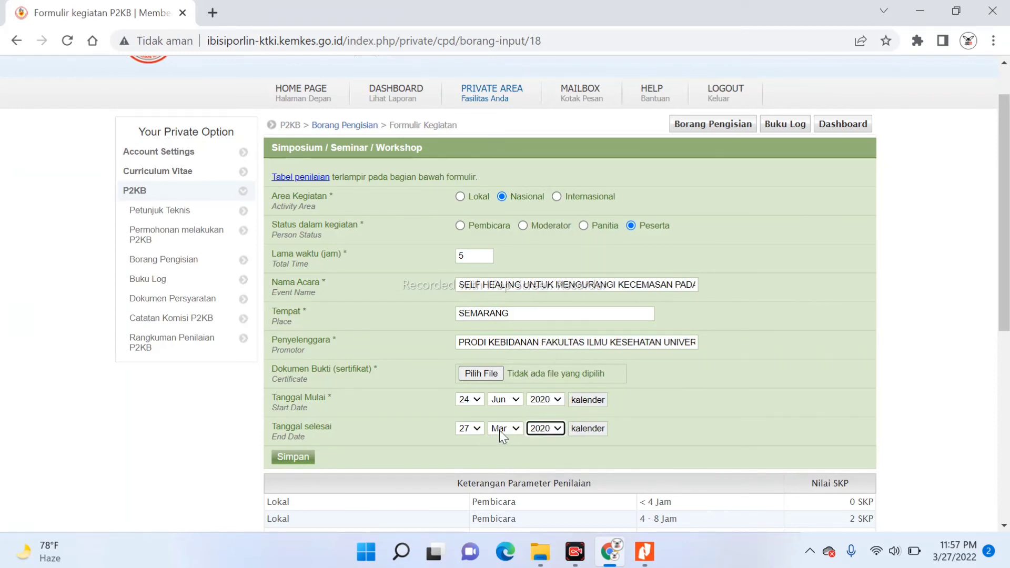
click(500, 430)
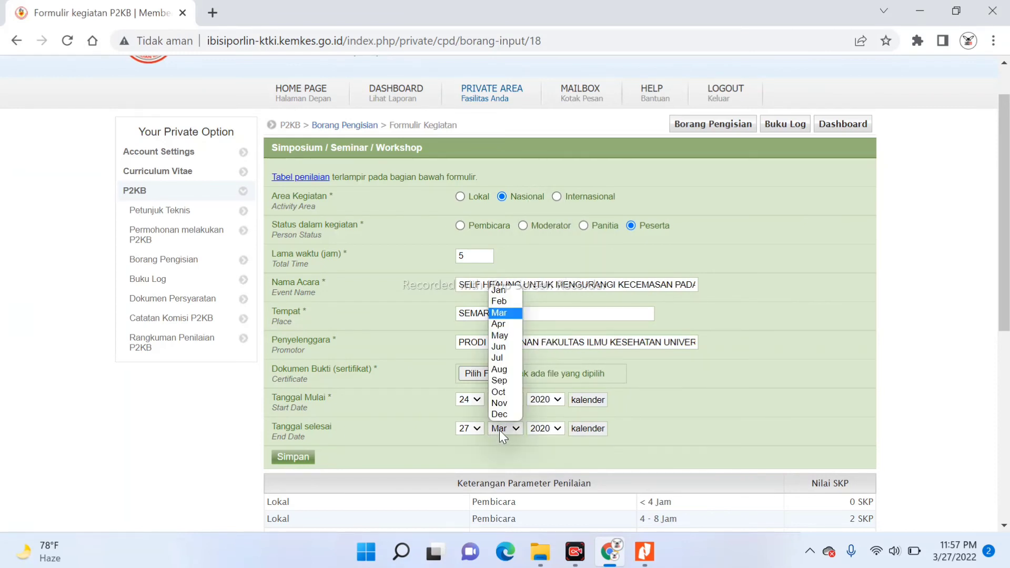
click(498, 346)
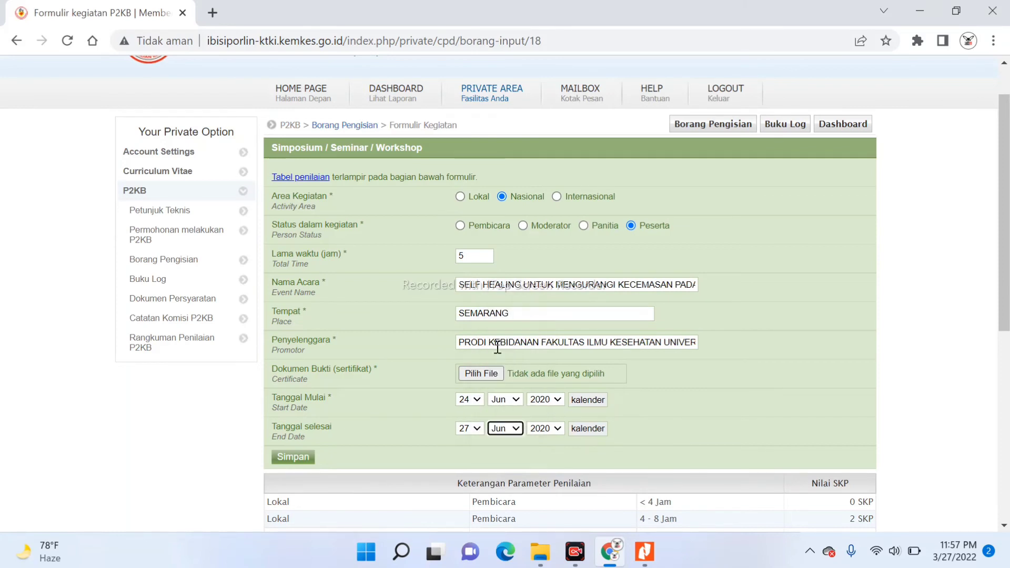
click(475, 430)
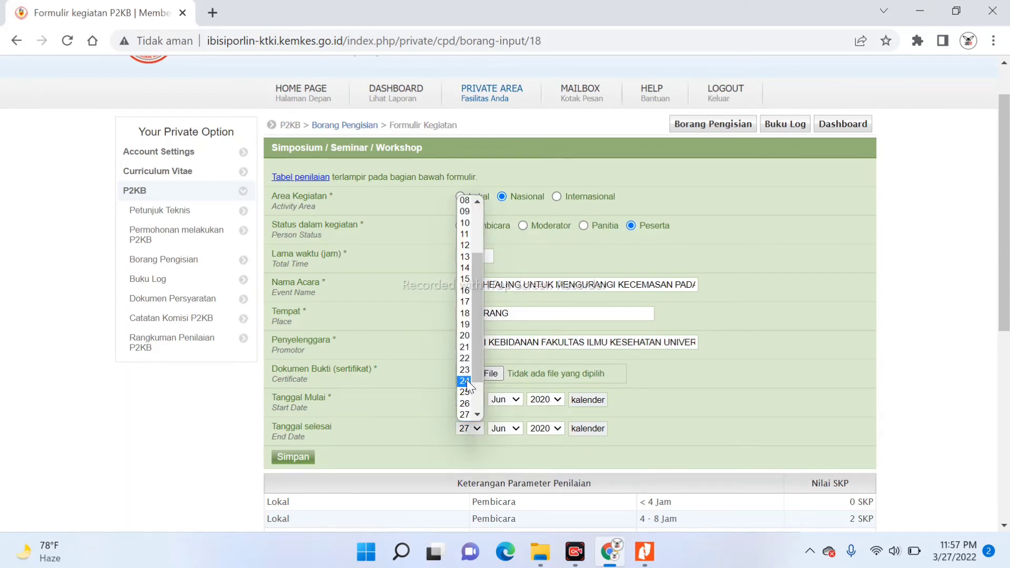
click(466, 379)
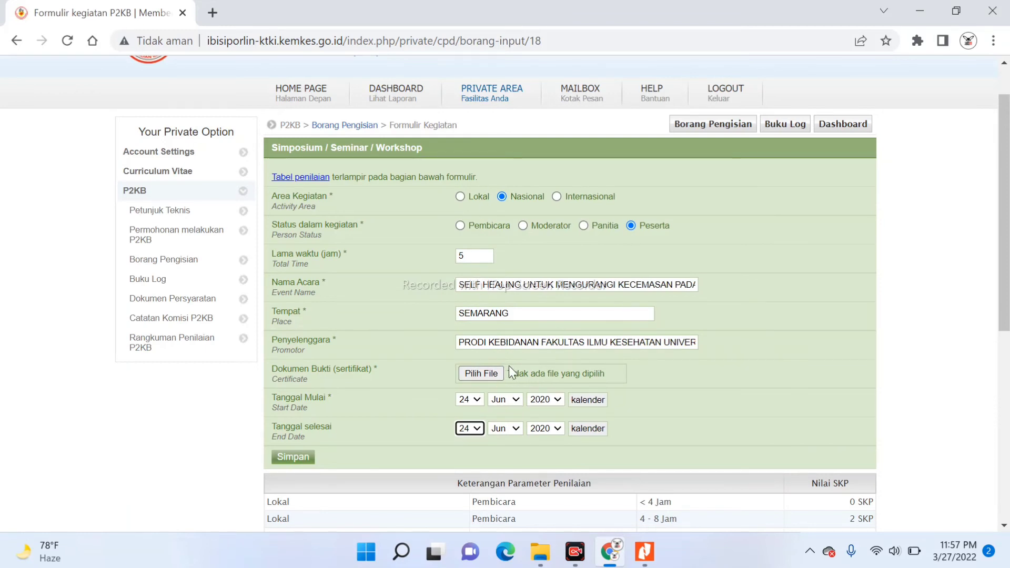
click(485, 374)
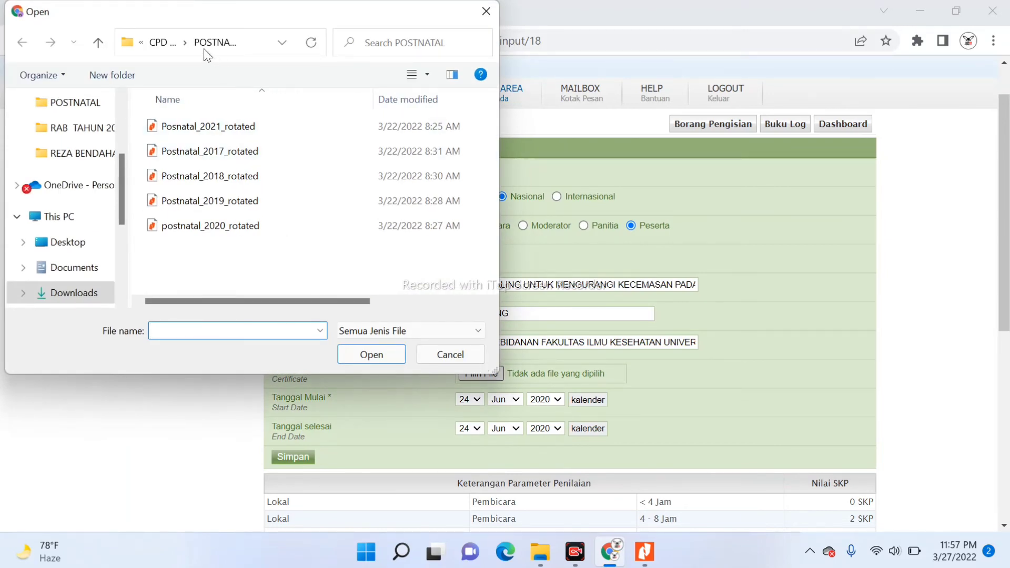
Attach SERTIFIKAT CUT.pdf from CPD BIDAN as the certificate, after checking it in Nitro
click(163, 44)
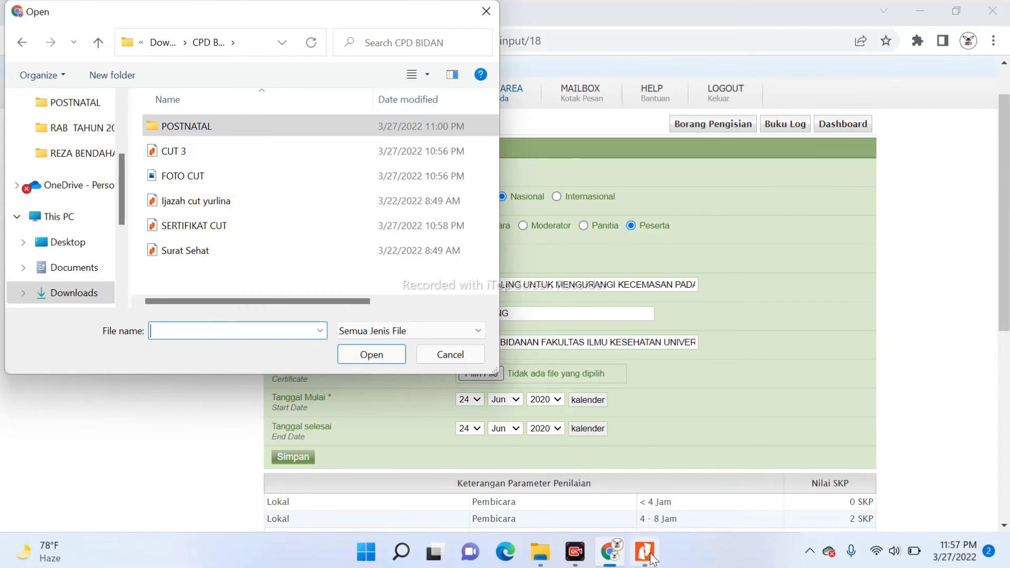
mouse_move(651, 556)
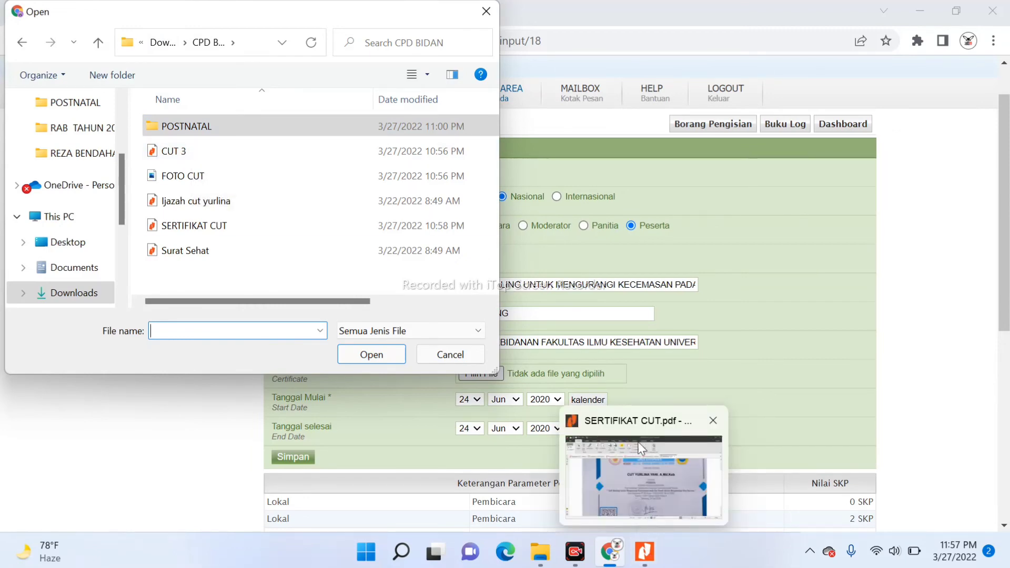
click(650, 556)
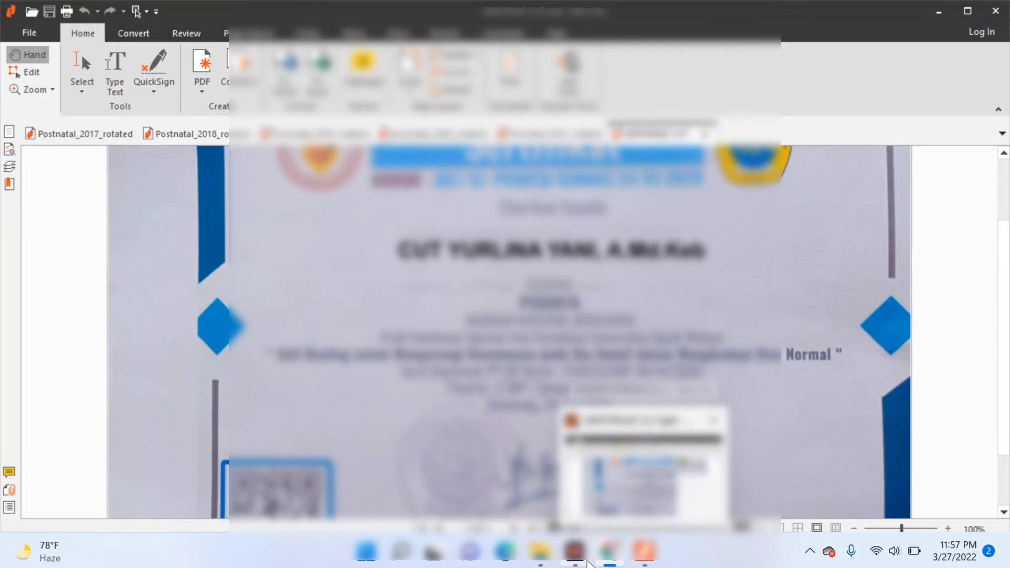
click(611, 557)
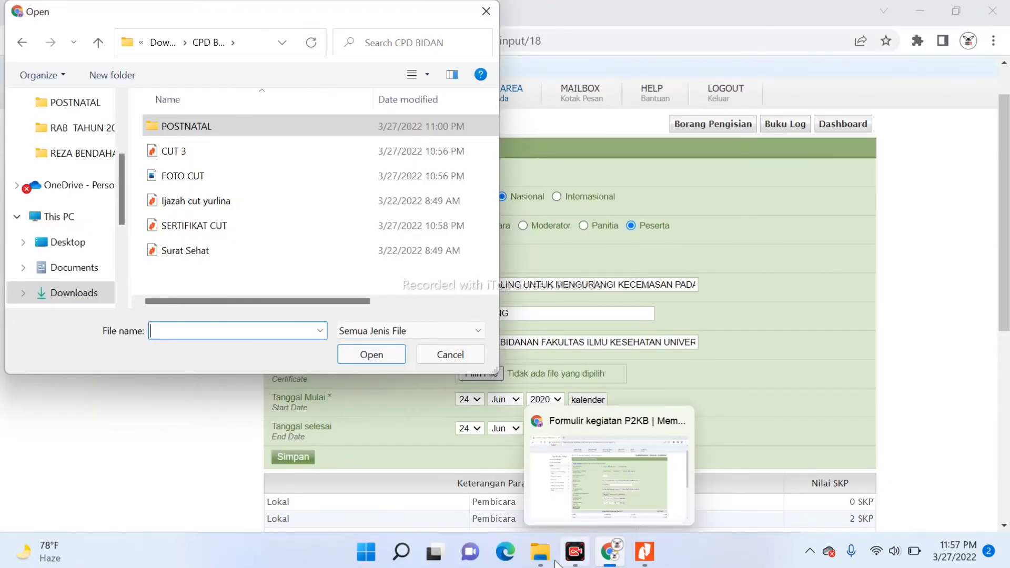
click(208, 226)
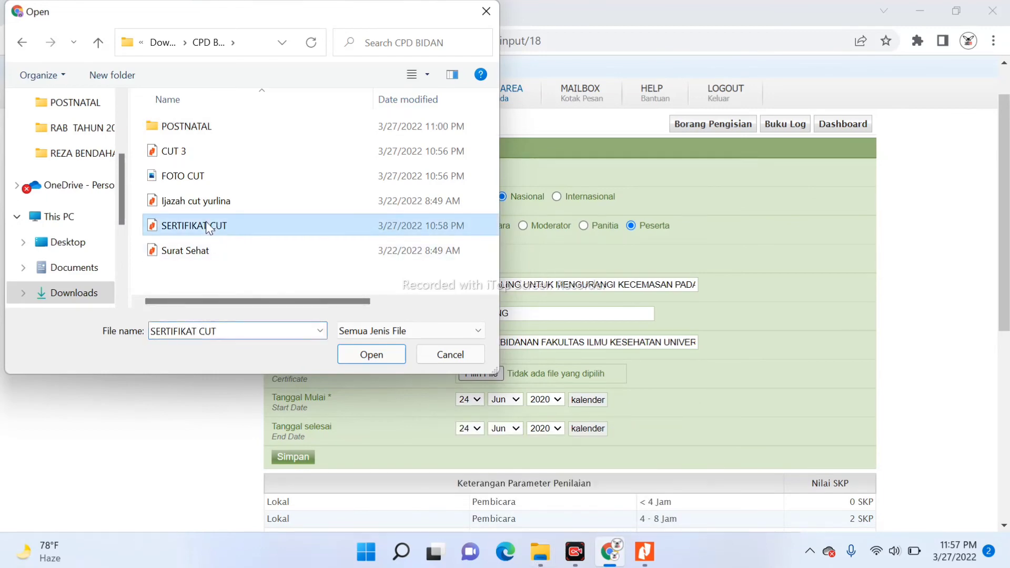
click(371, 355)
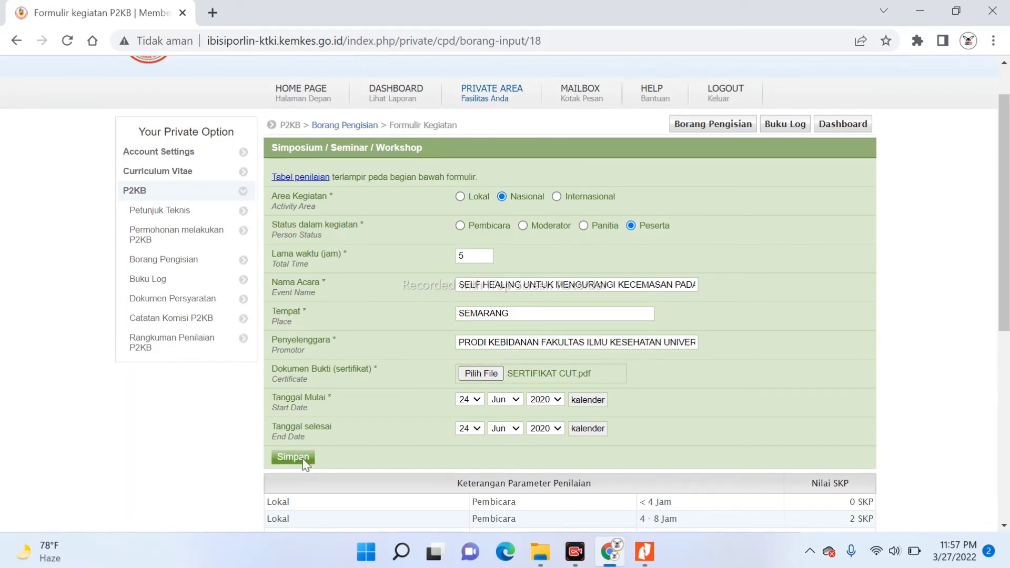
Save the Simposium / Seminar / Workshop entry with SERTIFIKAT_CUT.pdf for 2 SKP
click(303, 459)
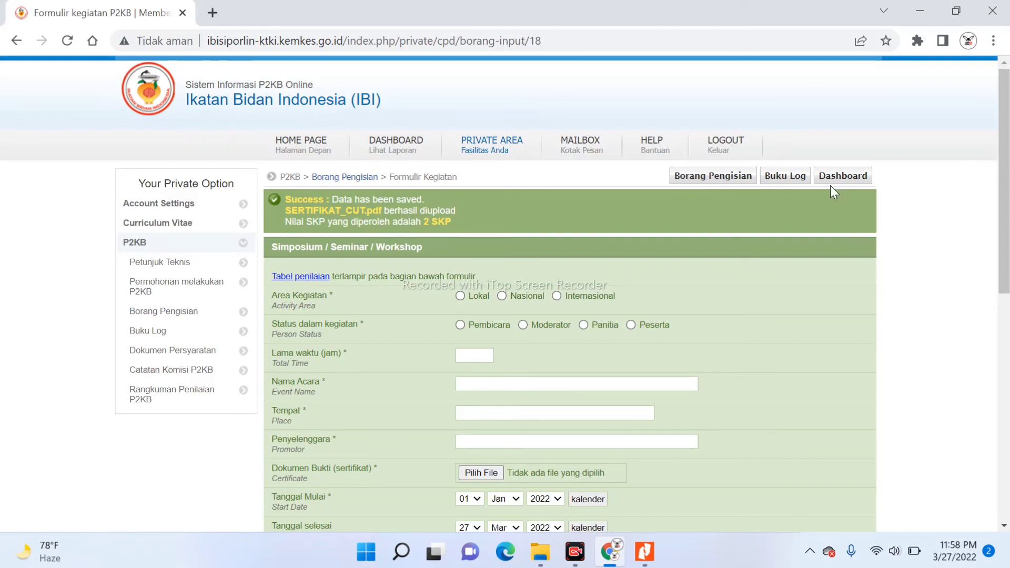
mouse_move(1005, 105)
mouse_down()
mouse_move(1005, 142)
mouse_move(1005, 99)
mouse_up()
View the Buku Log for B. Pendidikan Berkelanjutan, switching period from 2019/2020 to 2020/2021
click(780, 178)
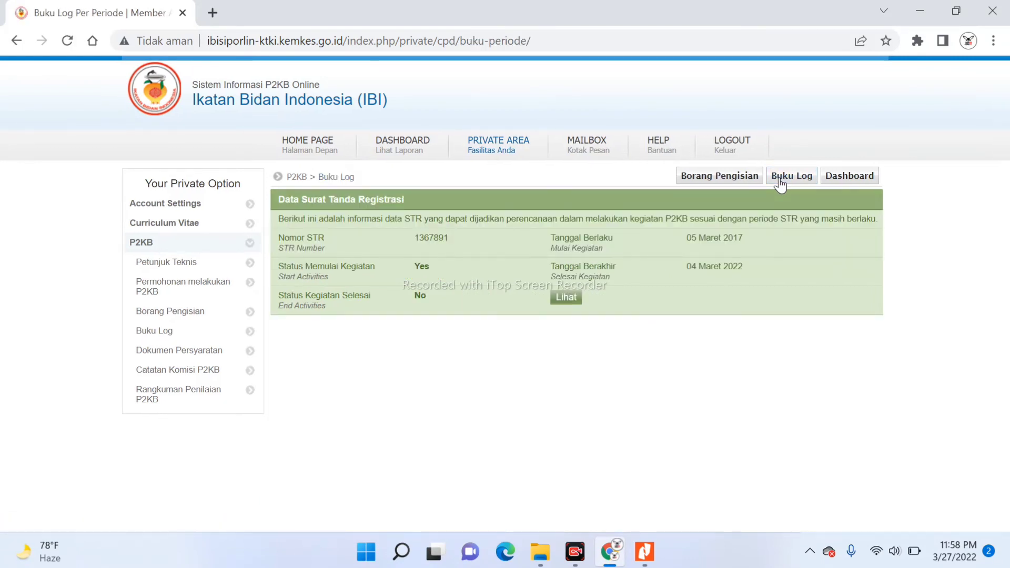
click(565, 298)
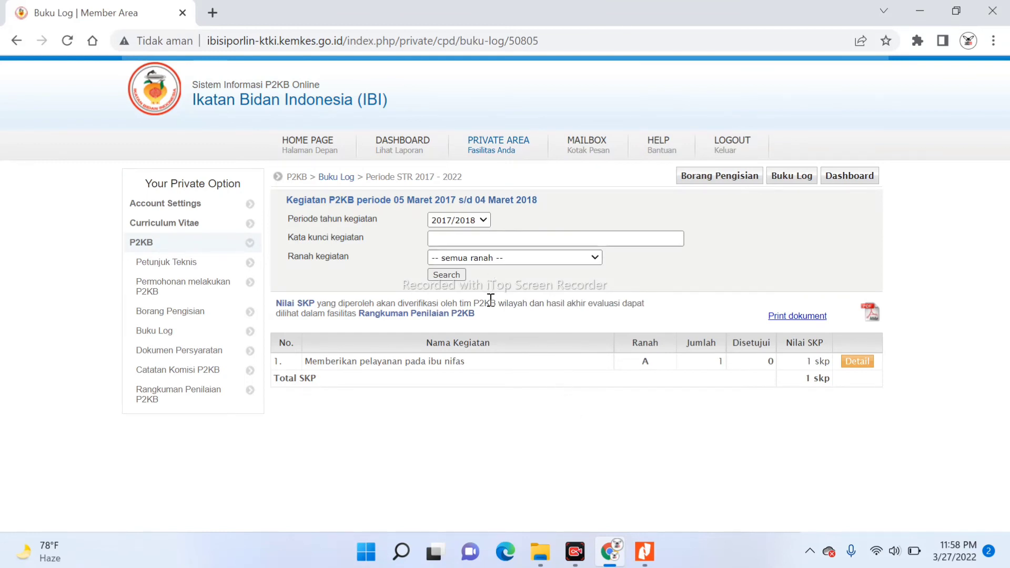
click(483, 221)
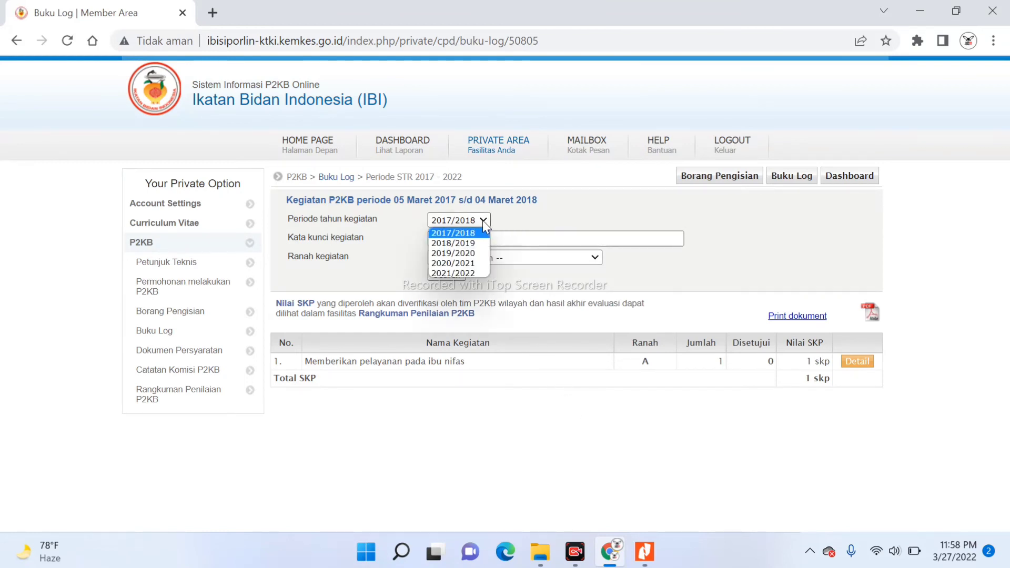
click(470, 252)
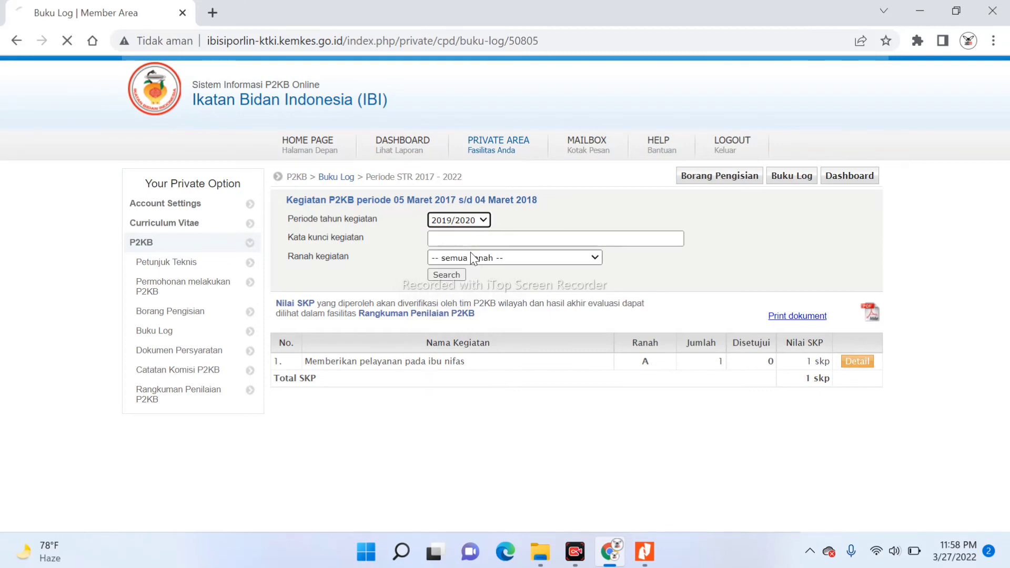
click(497, 259)
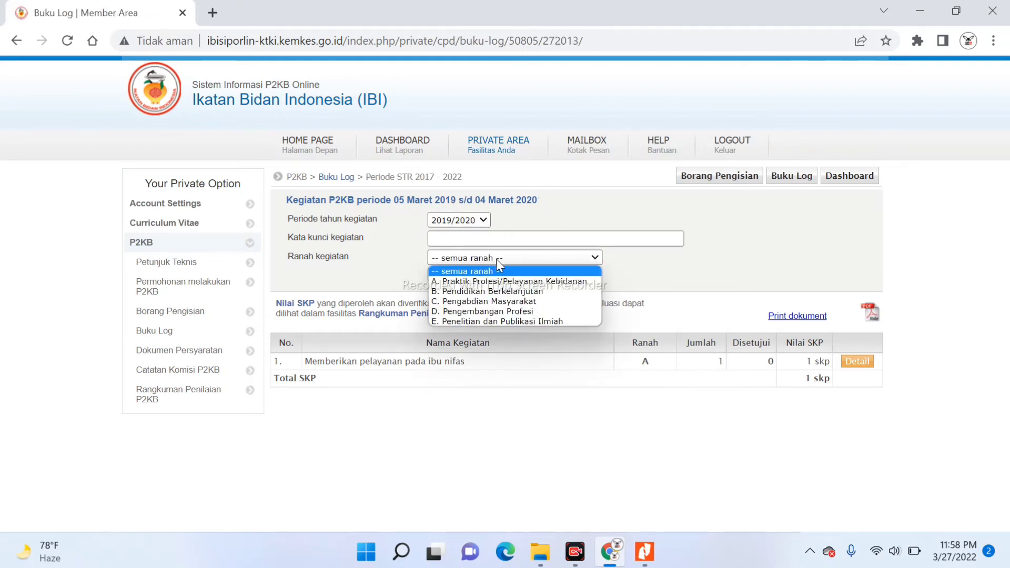
click(508, 292)
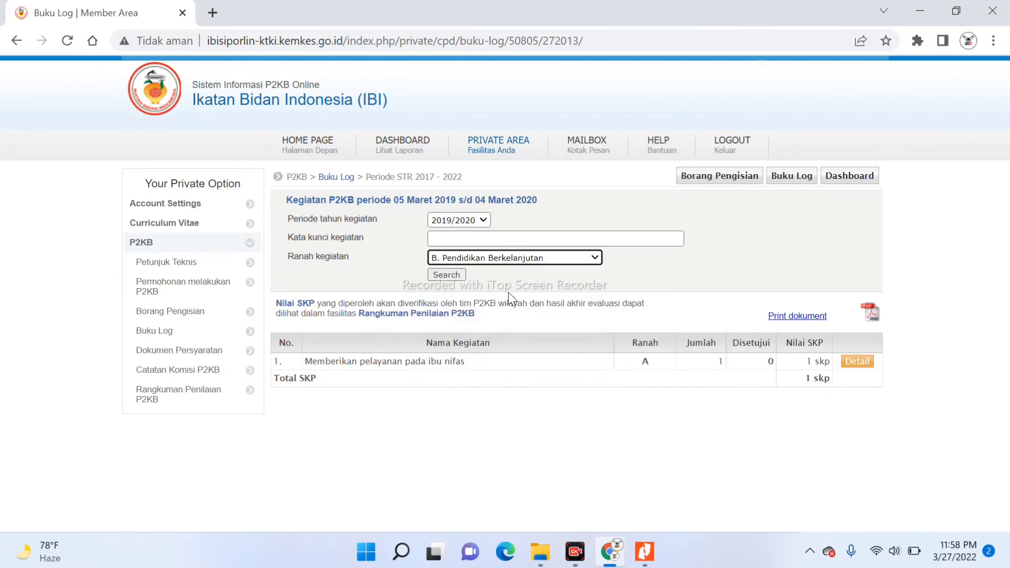
click(445, 275)
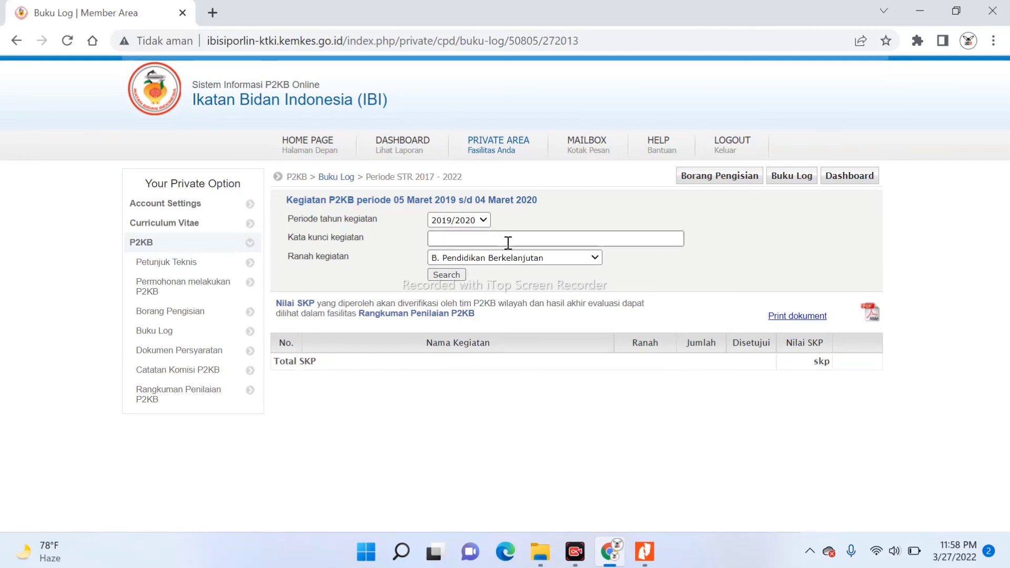
click(485, 222)
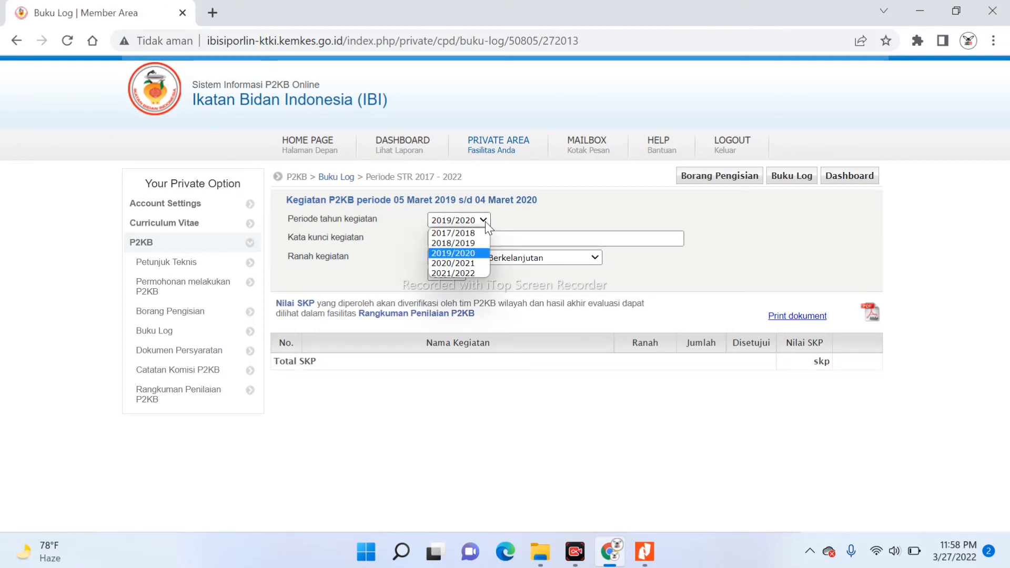
click(468, 265)
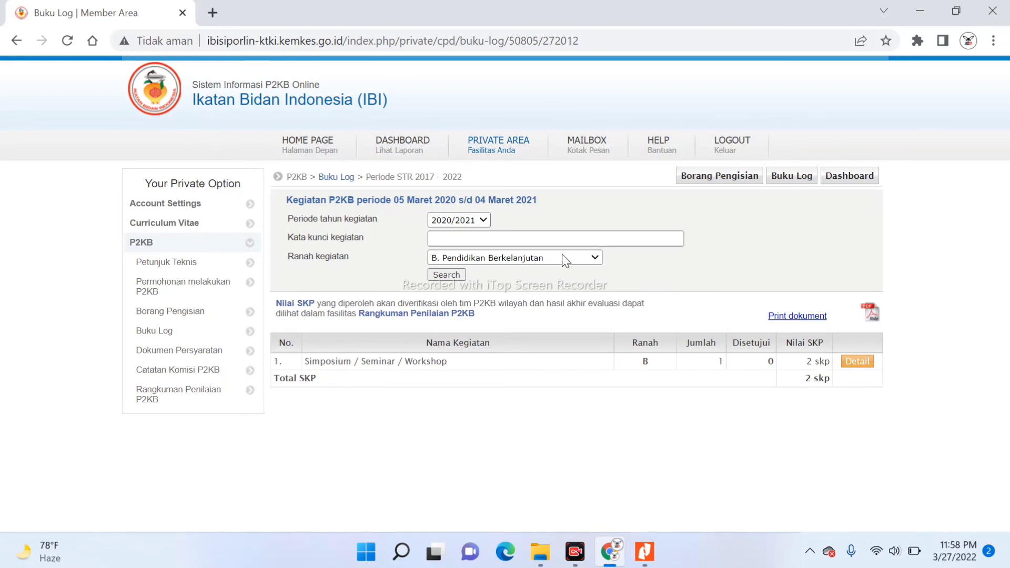
Go to Dokumen Persyaratan for 05 Mar 2017 s/d 04 Mar 2022 and start a new upload
click(162, 333)
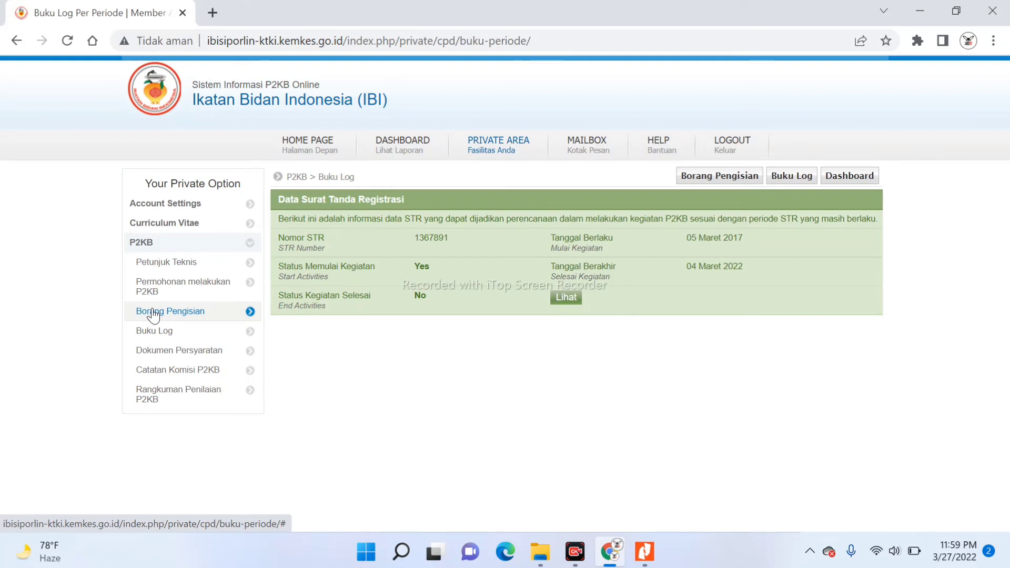
click(163, 357)
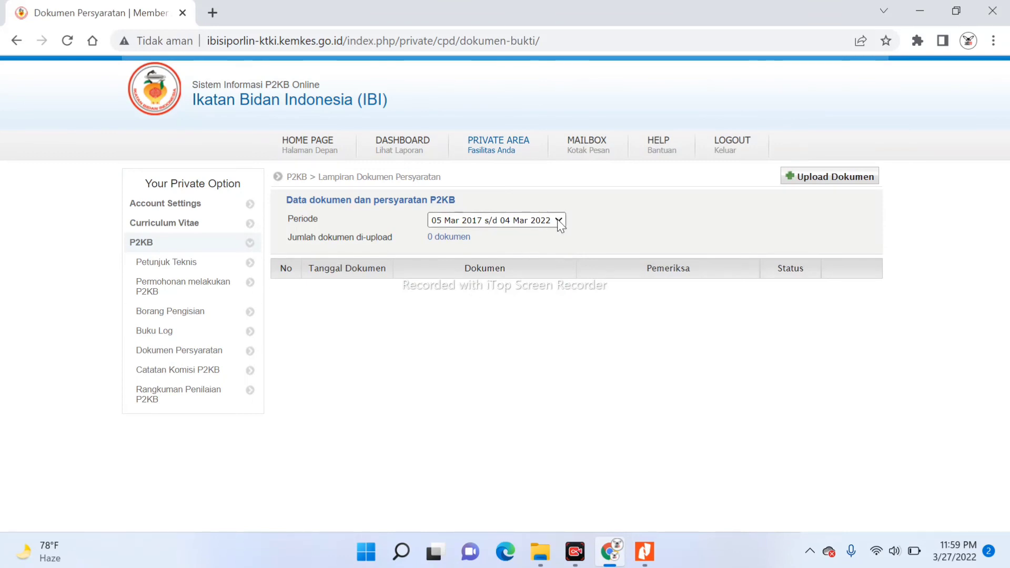
click(848, 181)
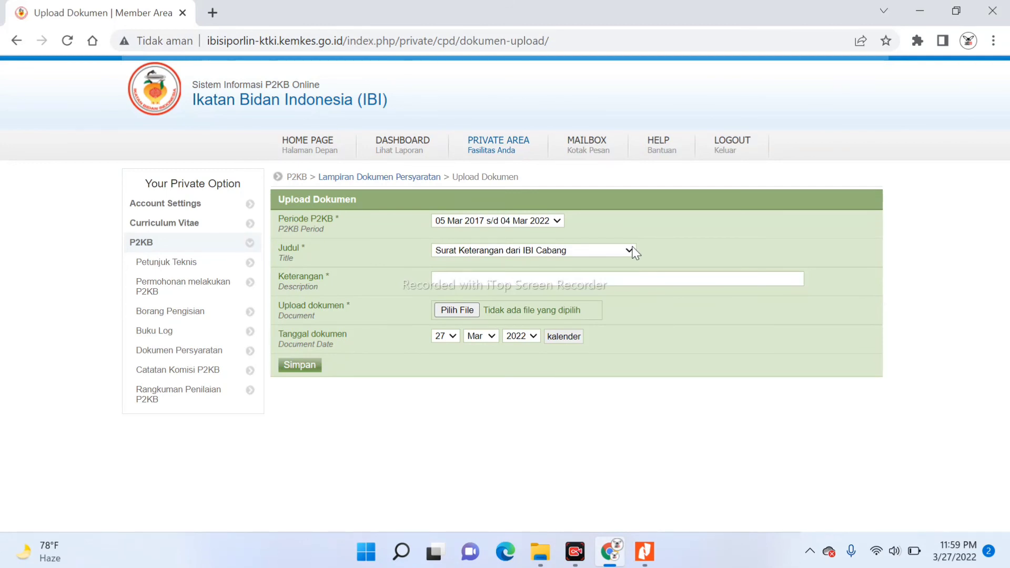
Choose title Surat Keterangan Sehat dari Institusi Kesehatan with description 'SURAT KETERANGAN SEHAT ADMINISTRASI PERPANJANGAN STR'
click(631, 251)
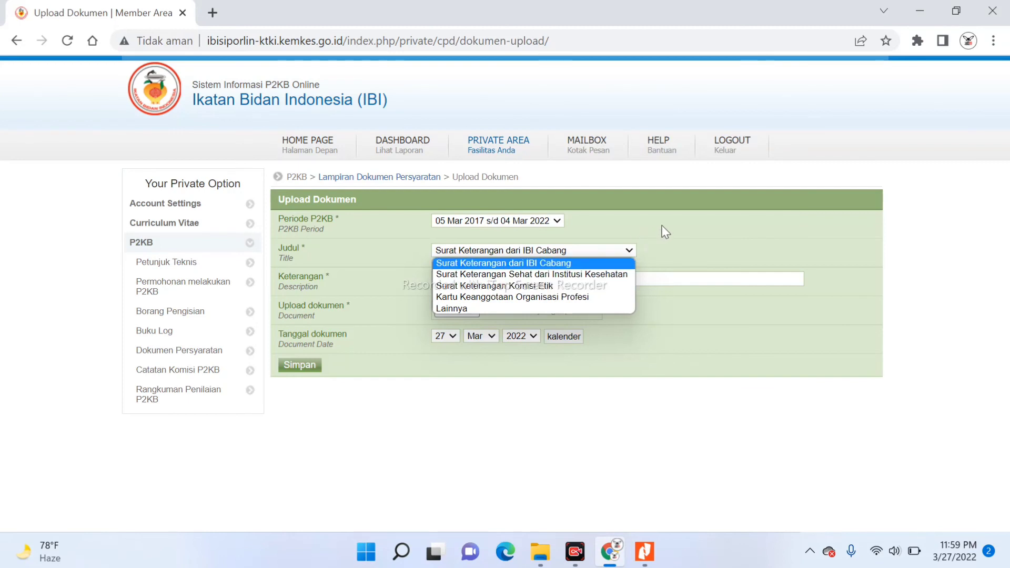
click(665, 251)
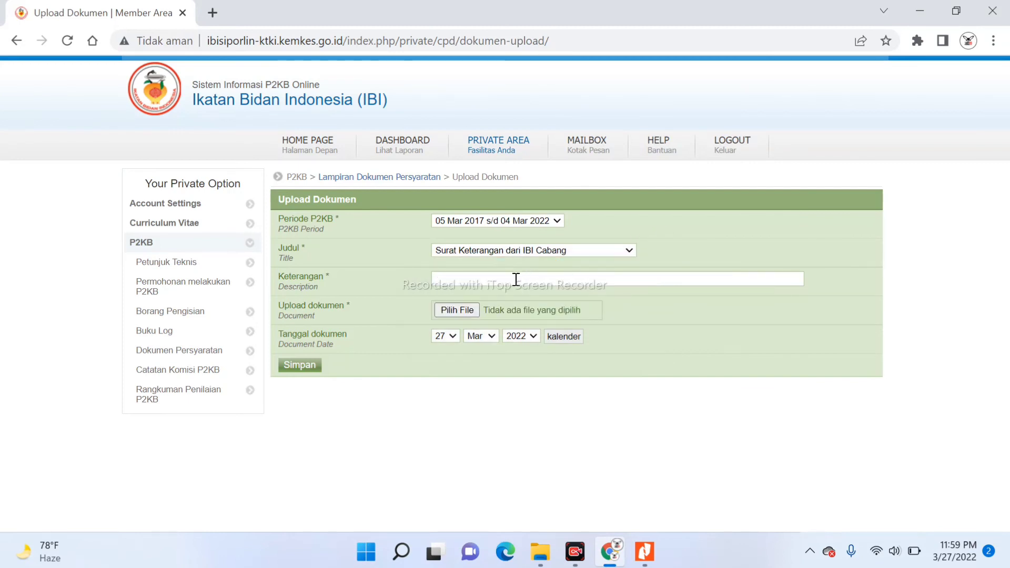
click(487, 277)
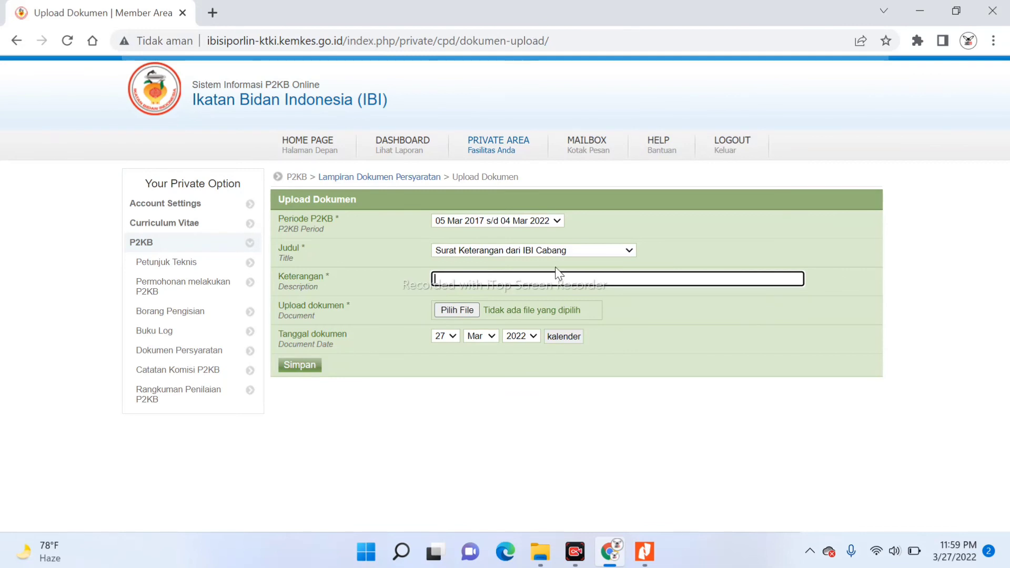
click(630, 253)
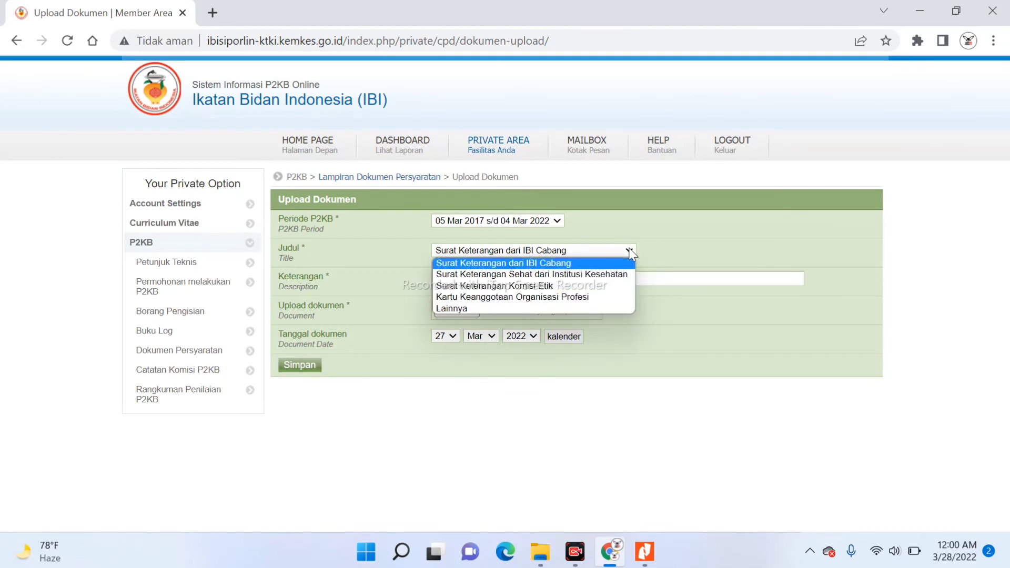
click(584, 278)
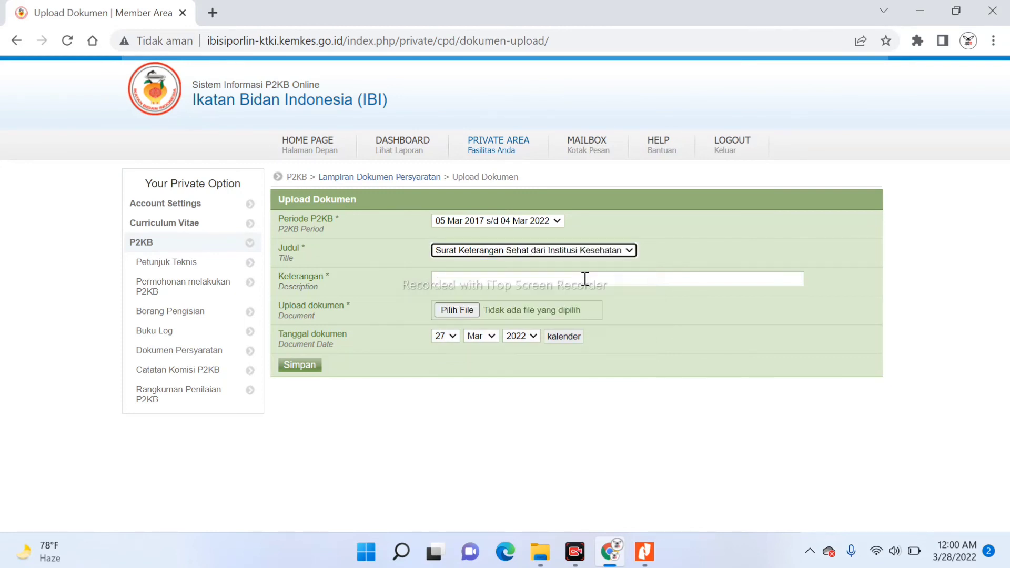
click(541, 283)
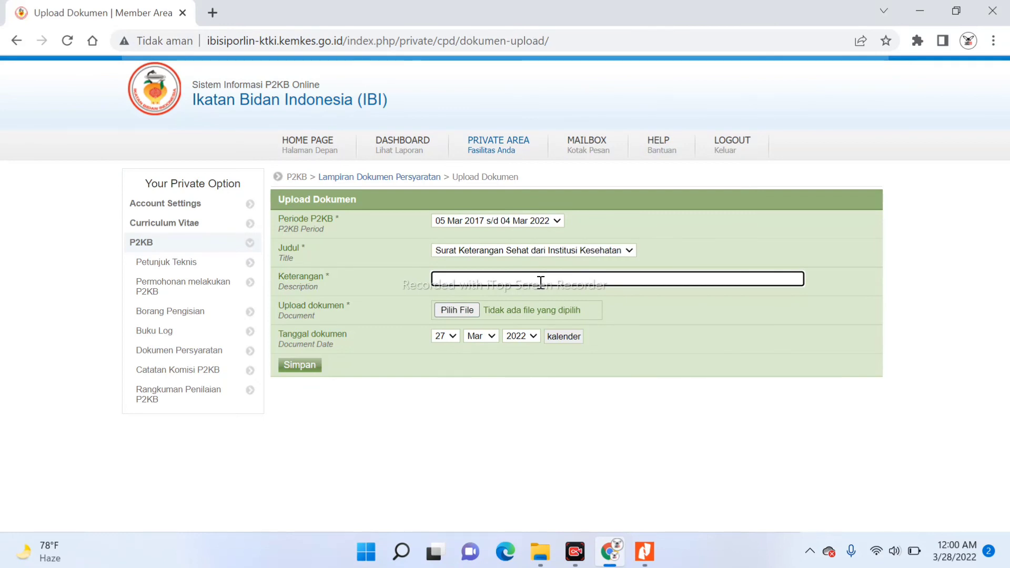
text(SURAT KETERANGAN SEHAT)
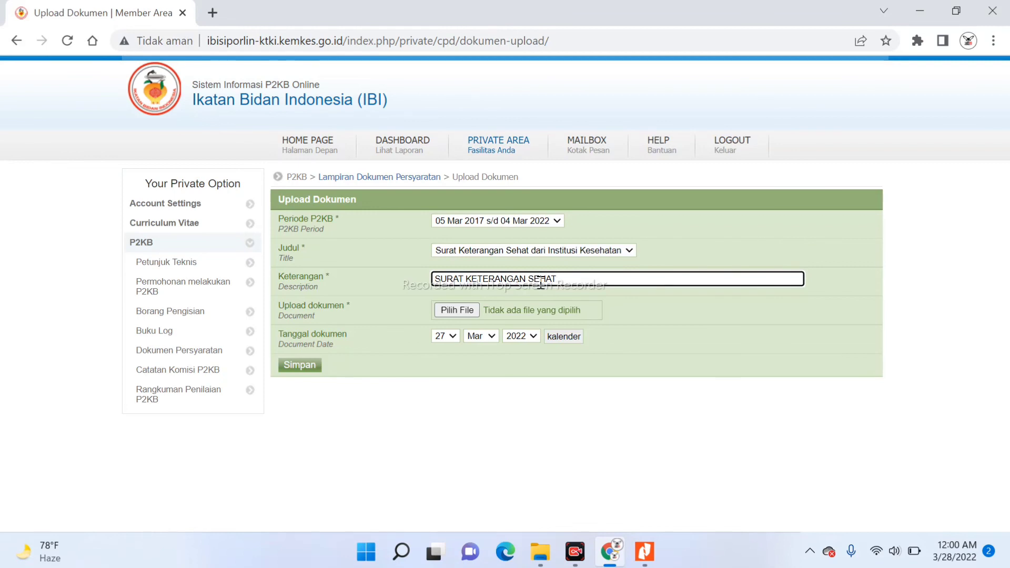
text( ADMINISTRASI)
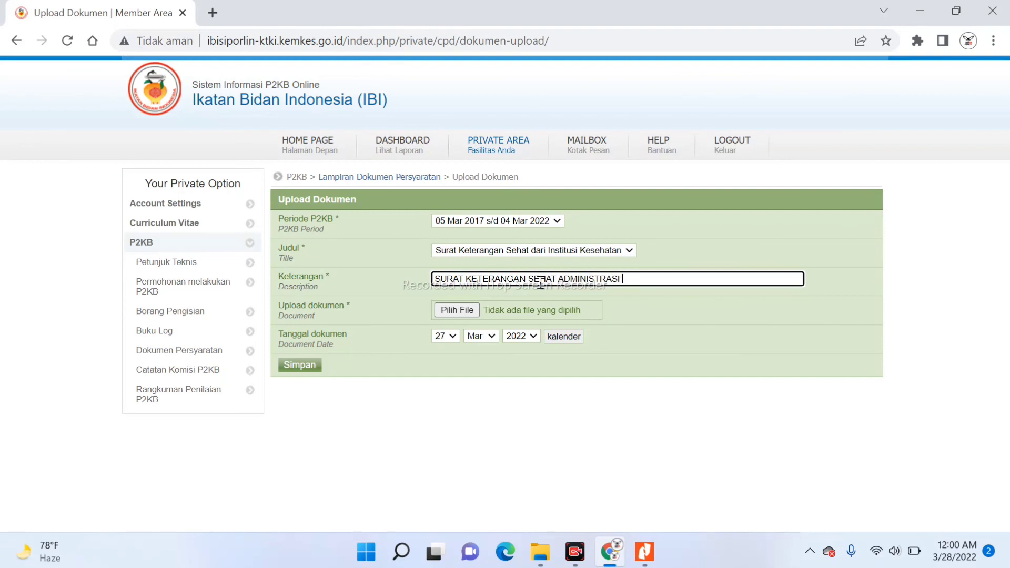
text( PERPANJANGAN STR)
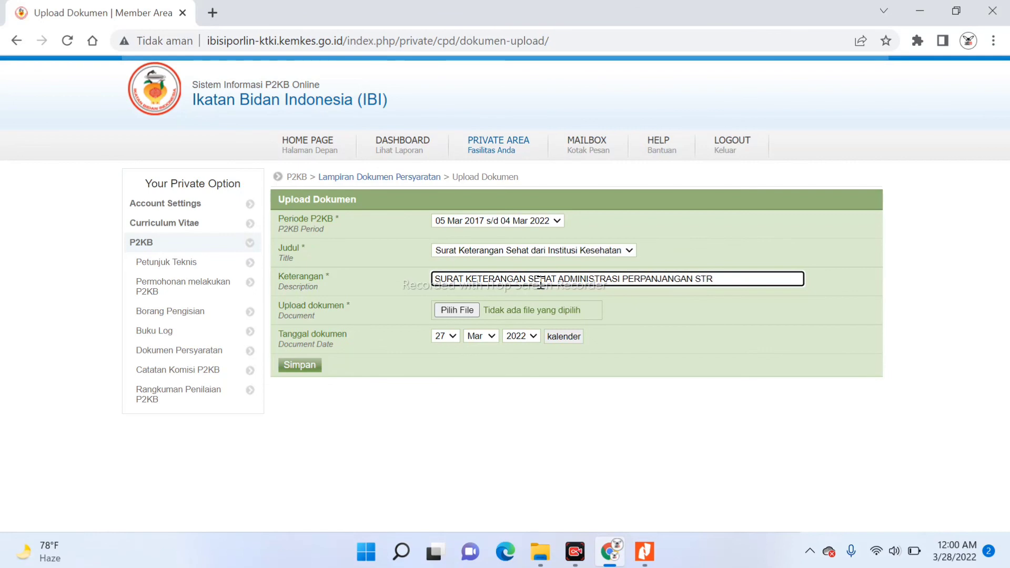
click(463, 310)
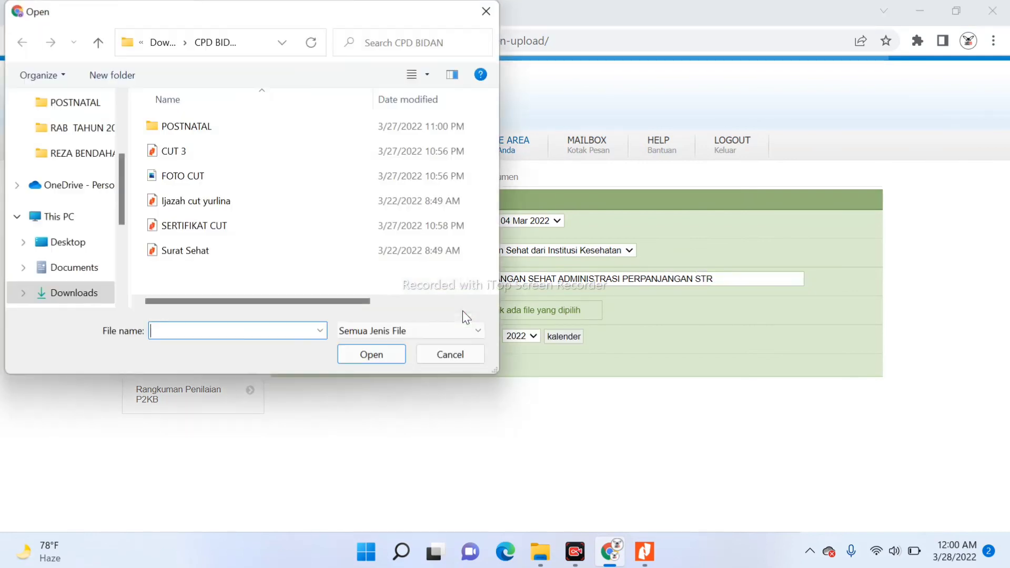
Attach Surat Sehat.pdf to the upload form, then switch to the CPD BIDAN folder
click(216, 255)
click(361, 355)
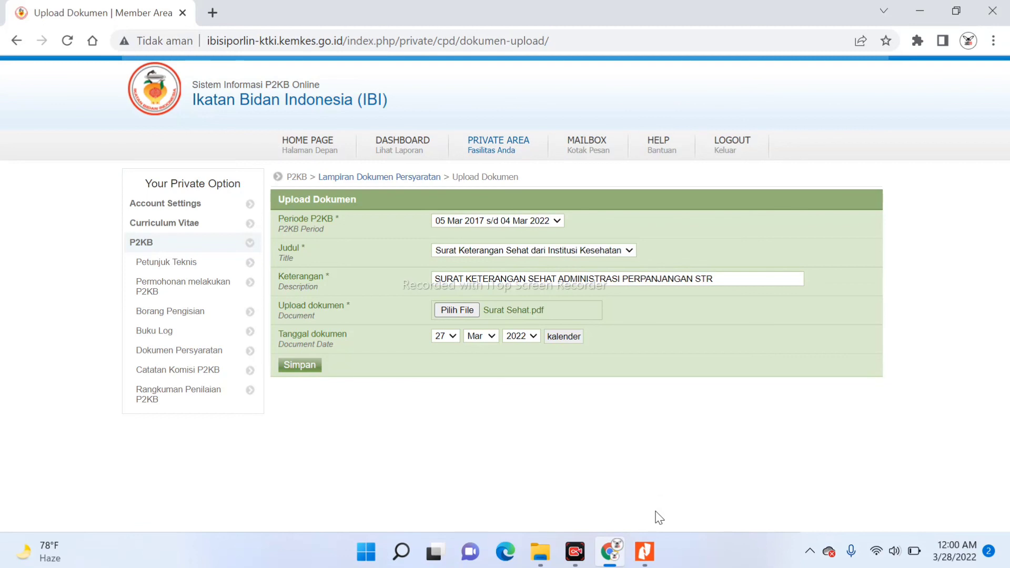
click(540, 551)
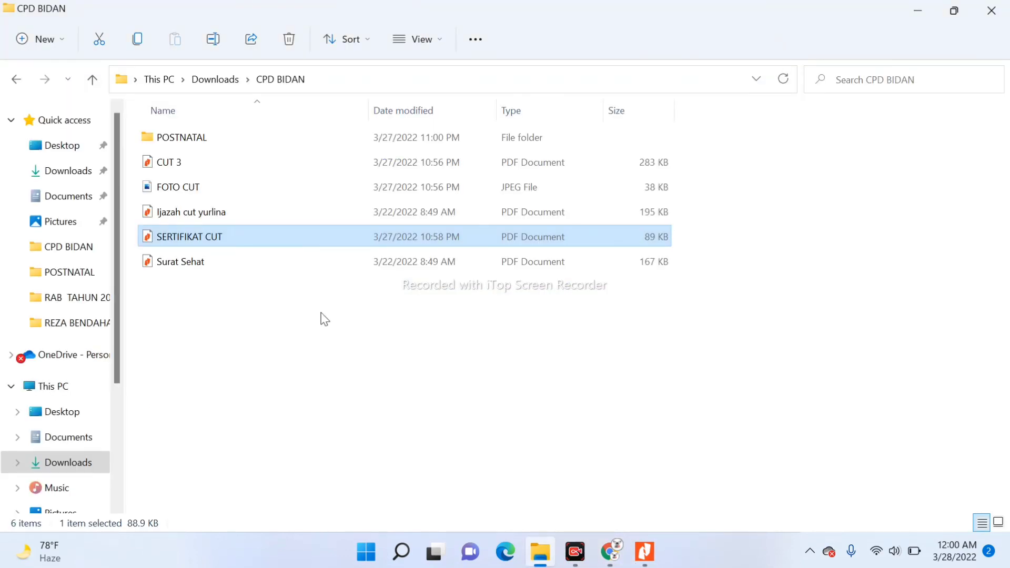
Open Surat Sehat.pdf in Nitro Pro to check its 14 Maret 2022 date
double_click(209, 257)
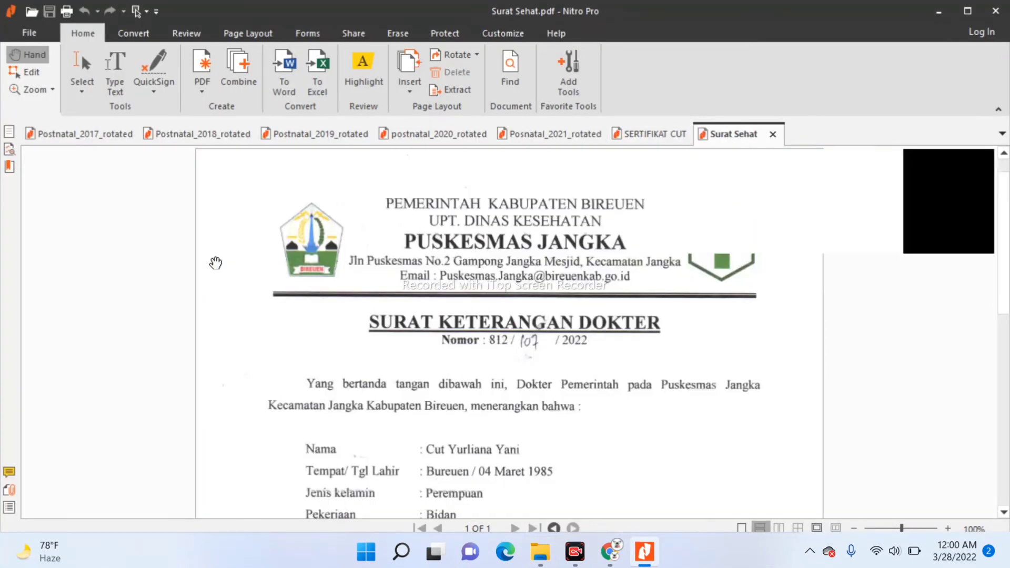
scroll(214, 263, down, 5)
scroll(214, 264, down, 1)
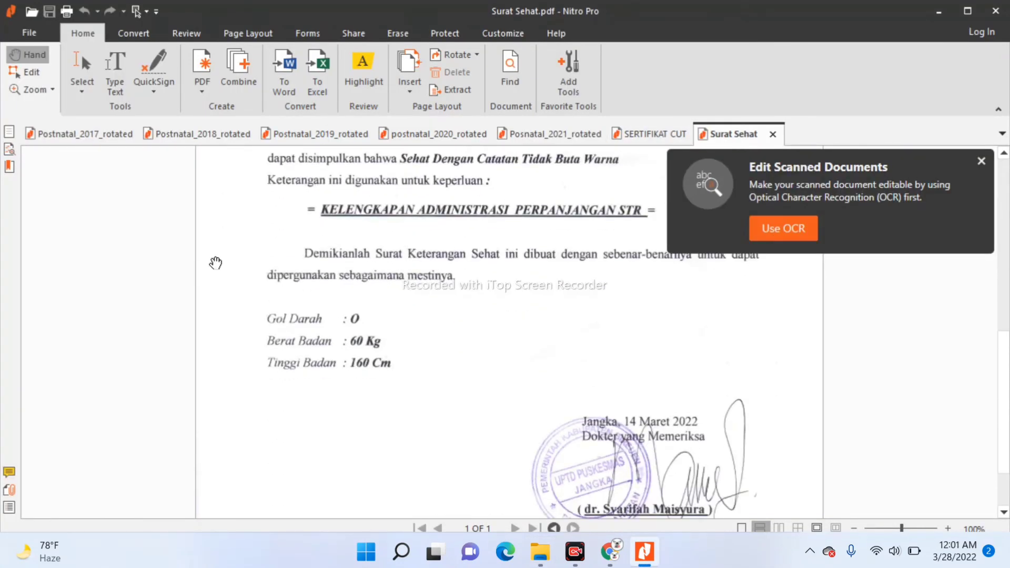
click(612, 562)
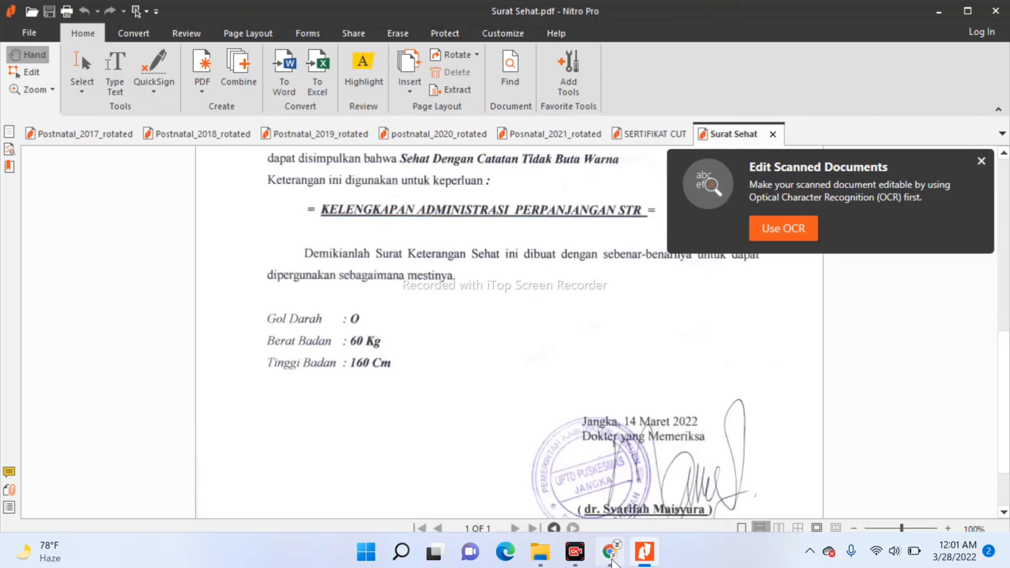
Set the document date day to 14, save the health certificate, then check the Judul list unchanged
click(450, 336)
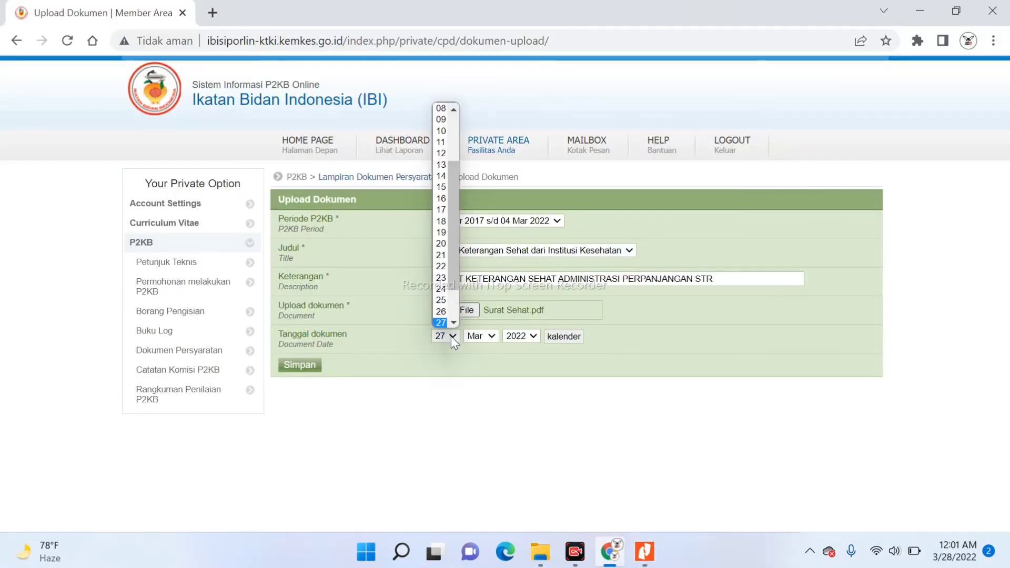
click(440, 175)
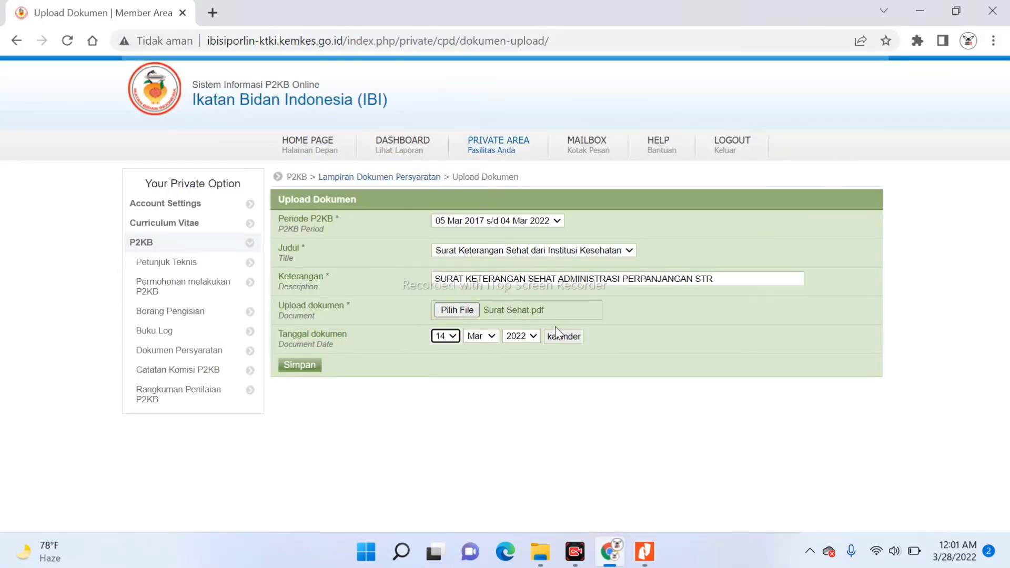
click(296, 365)
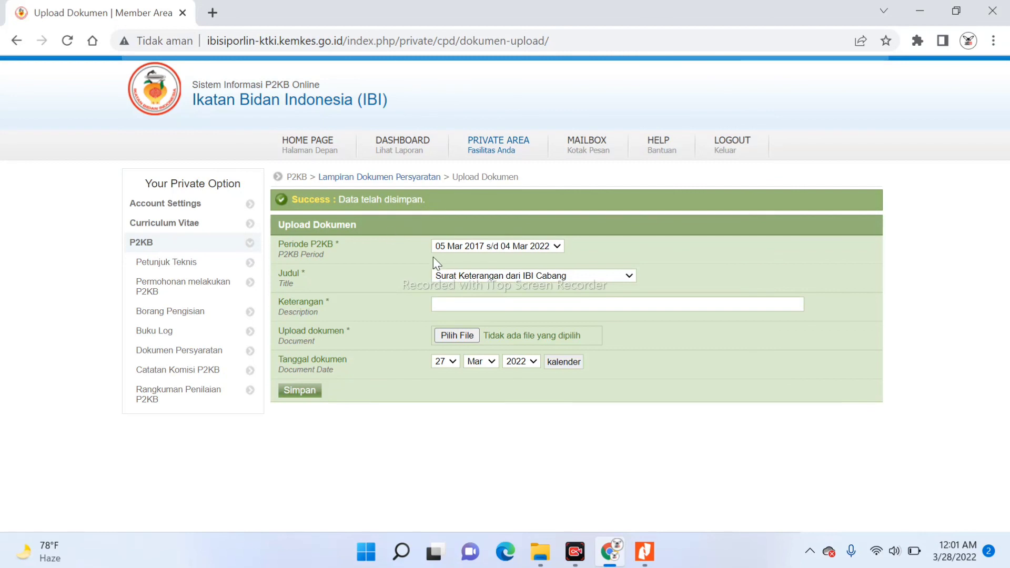
click(612, 279)
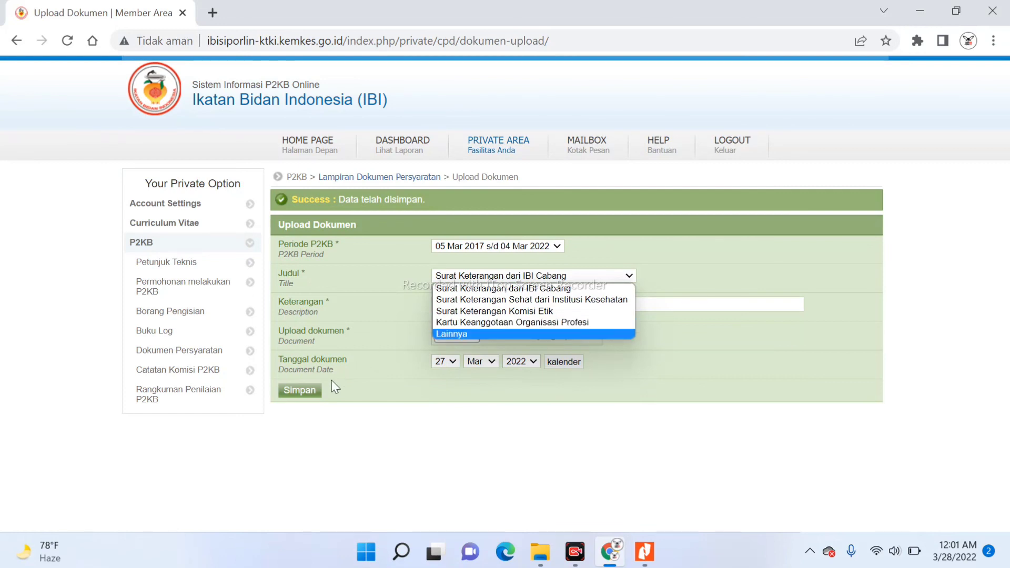
click(314, 411)
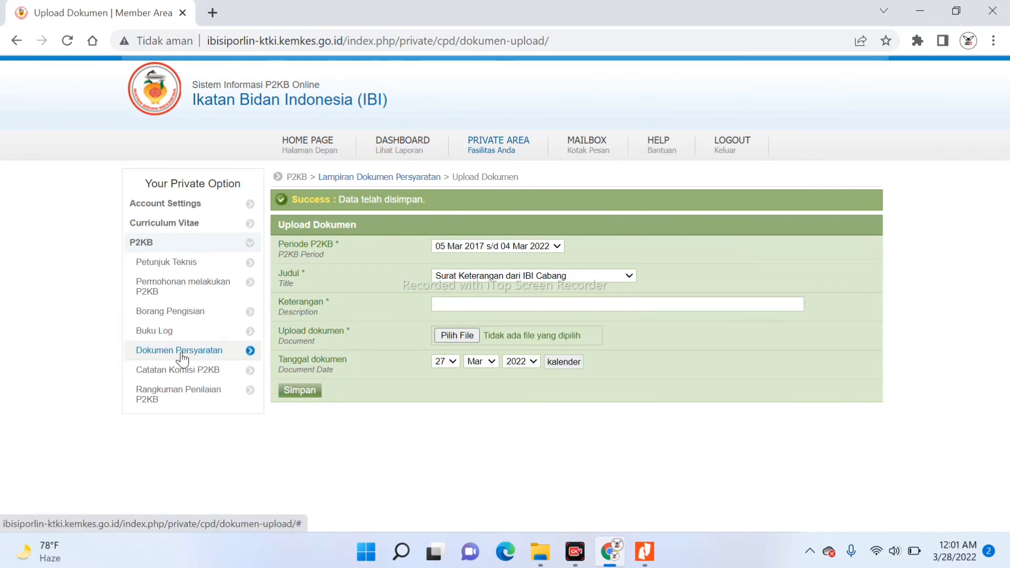
Check the note periods on Catatan Komisi P2KB, then go to Rangkuman Penilaian P2KB
click(139, 375)
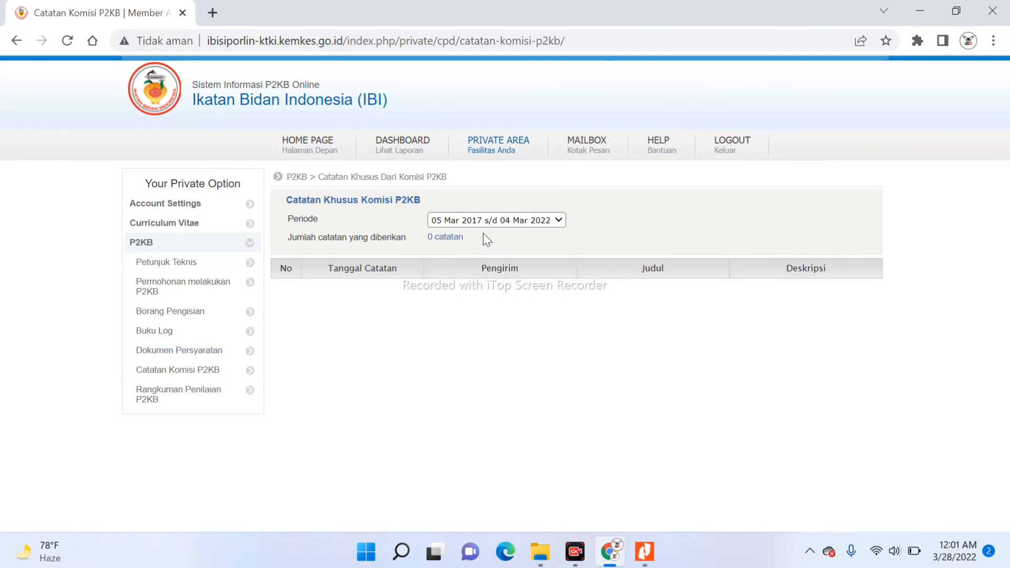
click(561, 219)
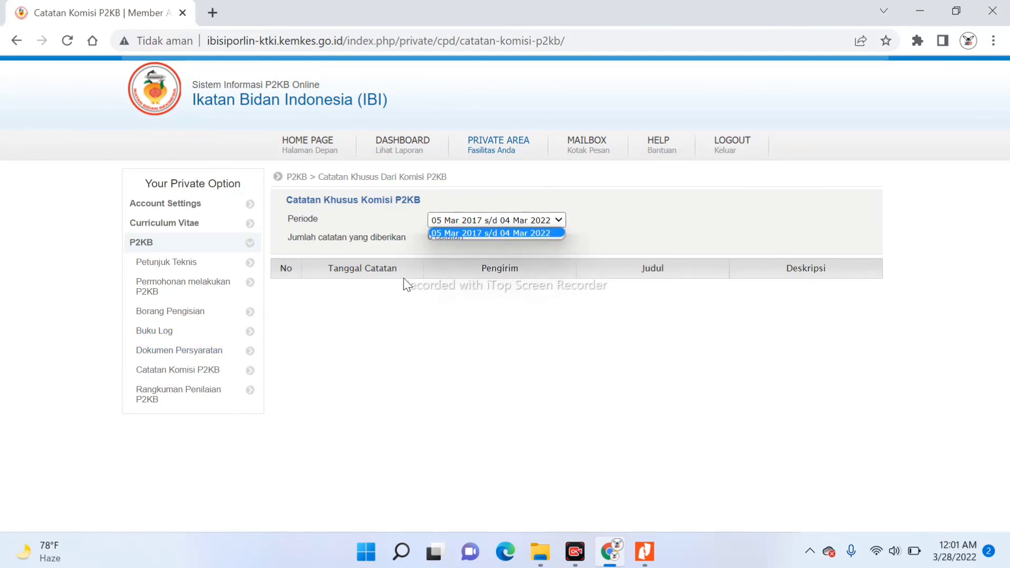
click(162, 394)
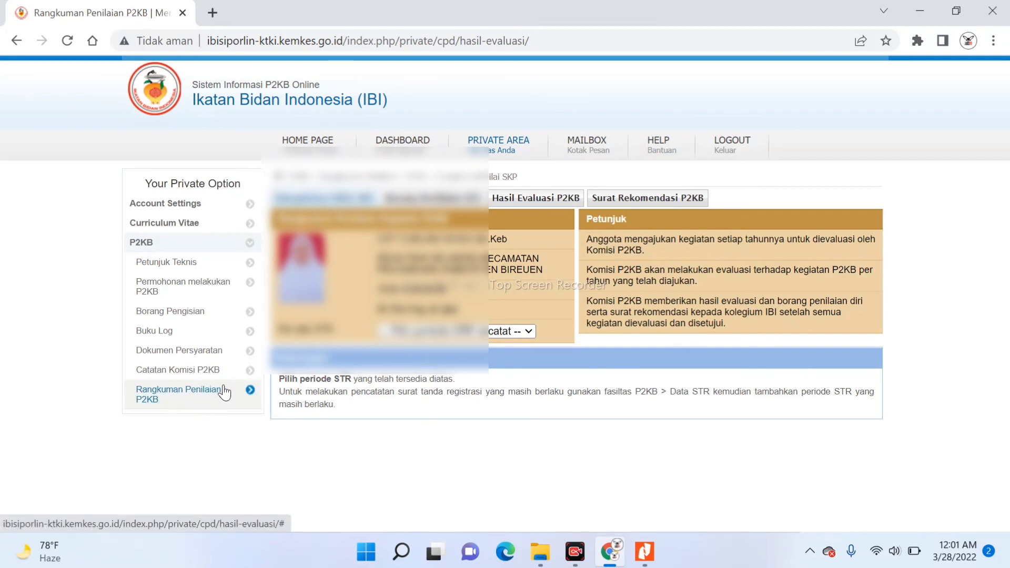
Show and scroll through the SKP recap for the STR period, then return to Catatan Komisi P2KB
click(530, 332)
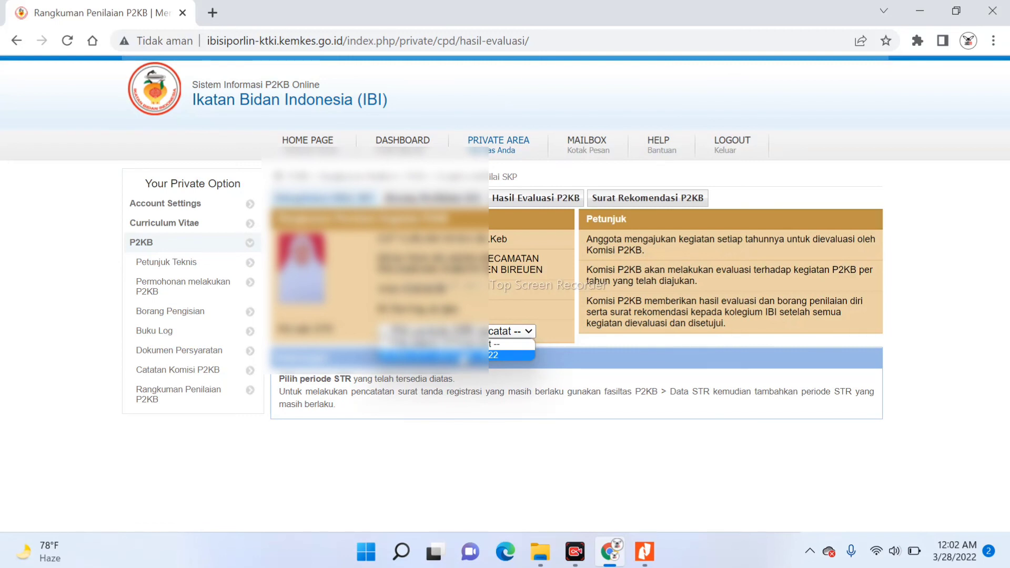
click(463, 357)
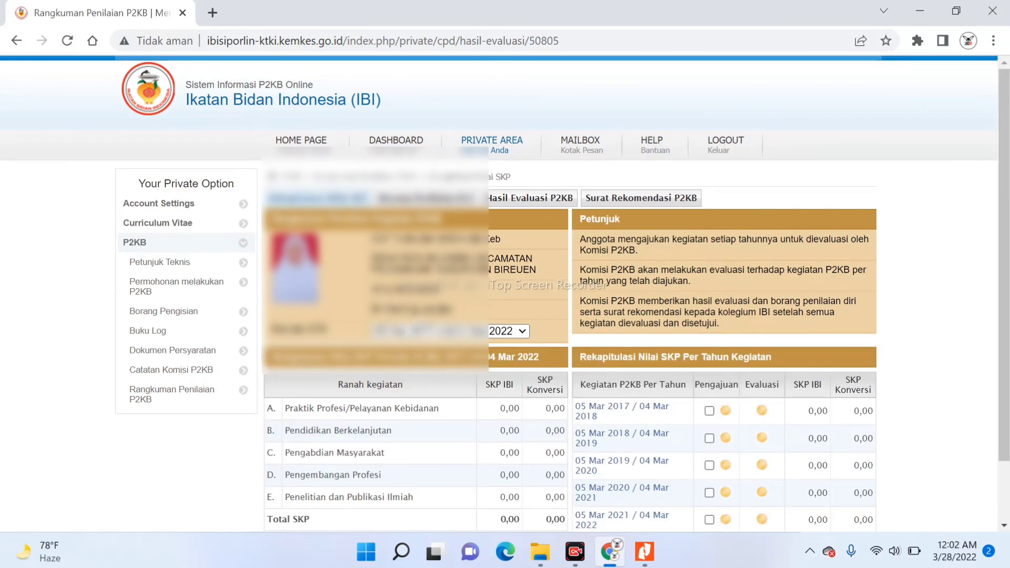
scroll(376, 311, down, 1)
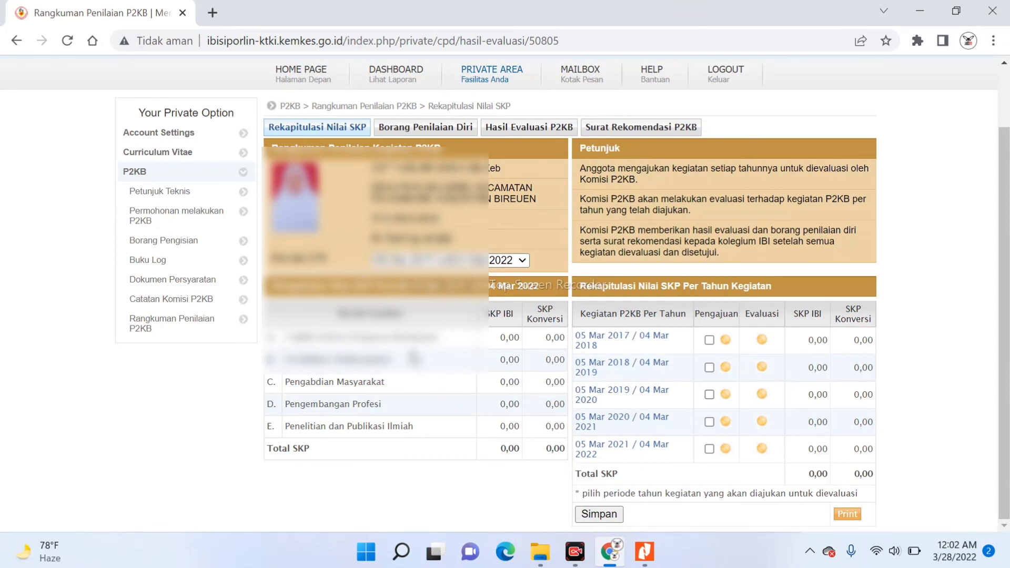
click(169, 303)
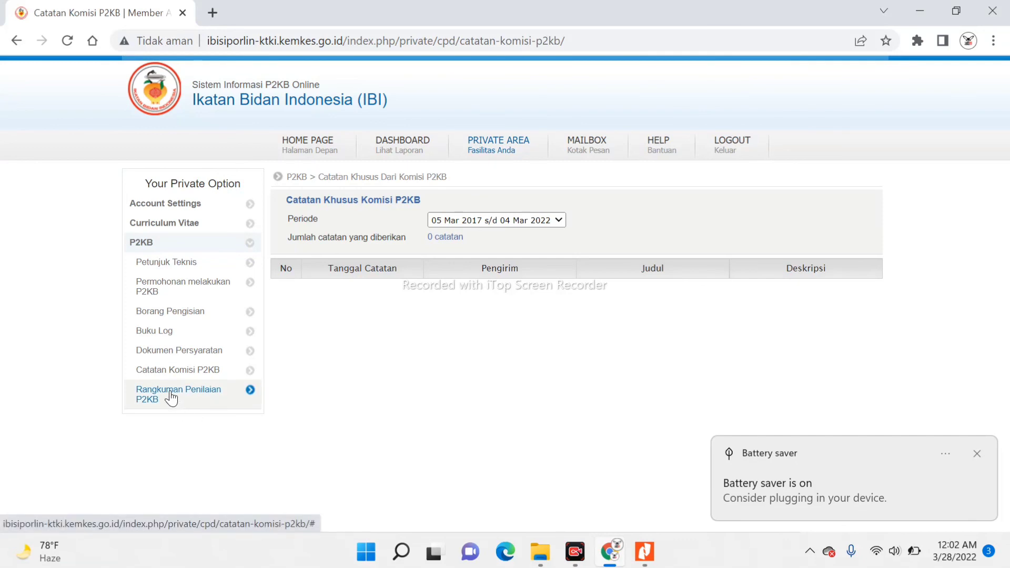
Display the Rangkuman Penilaian SKP recap for 07 Mar 2017 s/d 06 Mar 2022 and review its tables
click(183, 409)
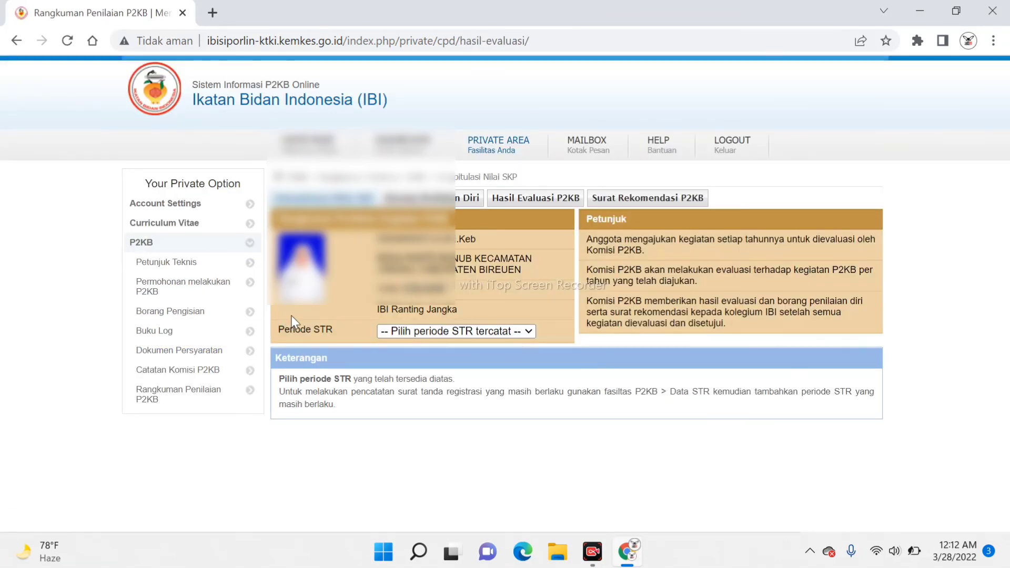
click(422, 330)
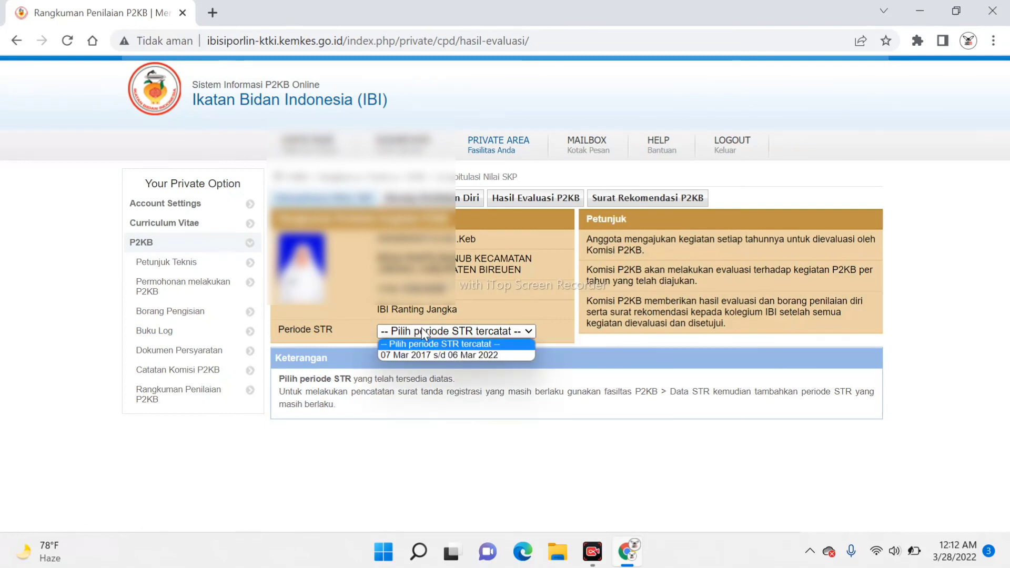
click(416, 354)
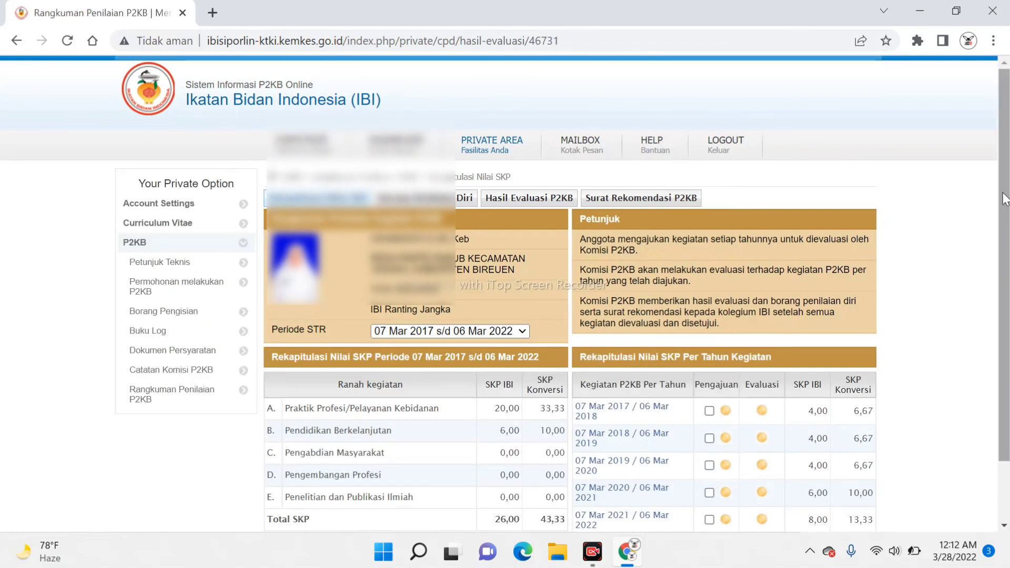
scroll(1006, 216, down, 1)
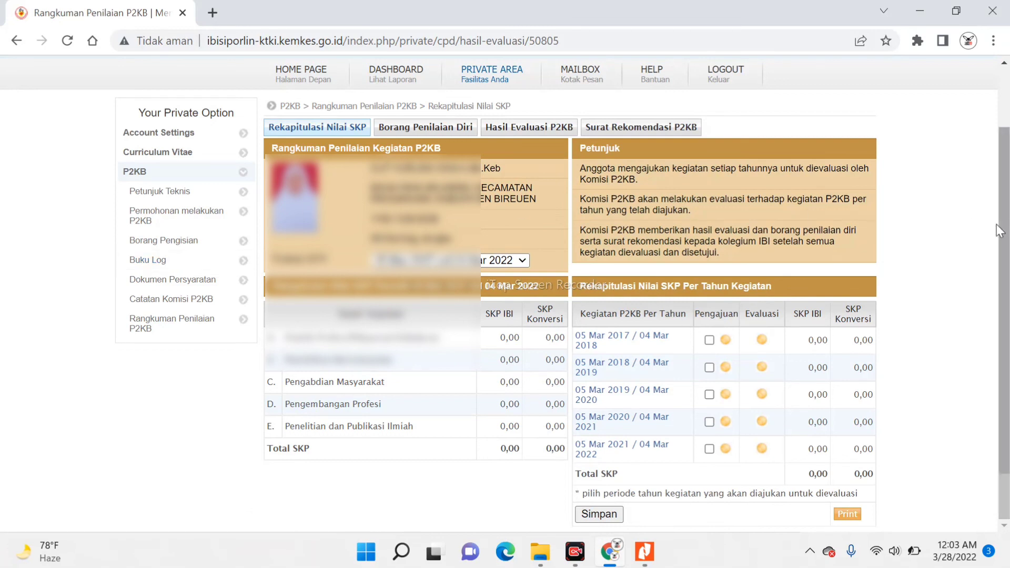
drag(1005, 234, 996, 130)
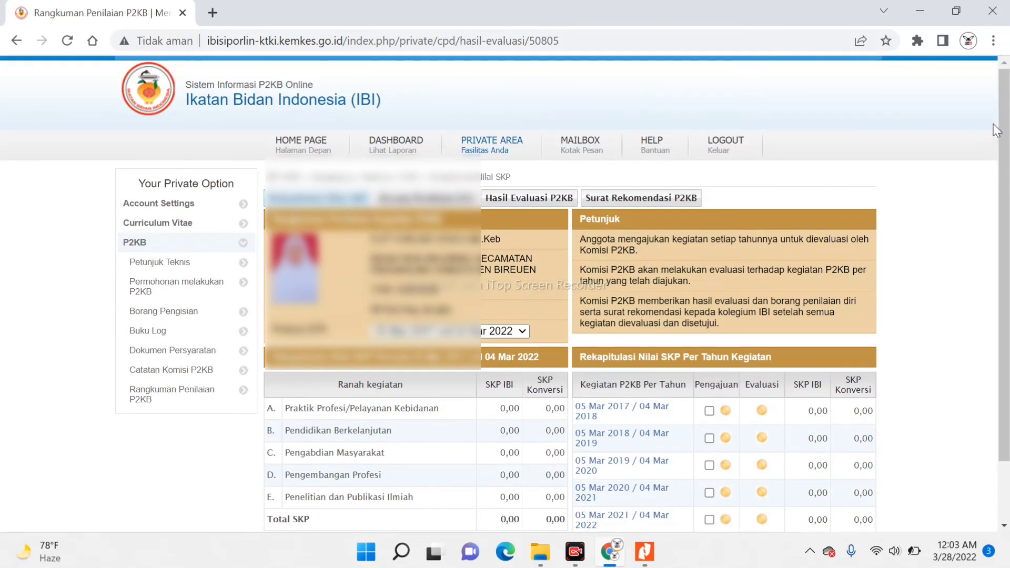